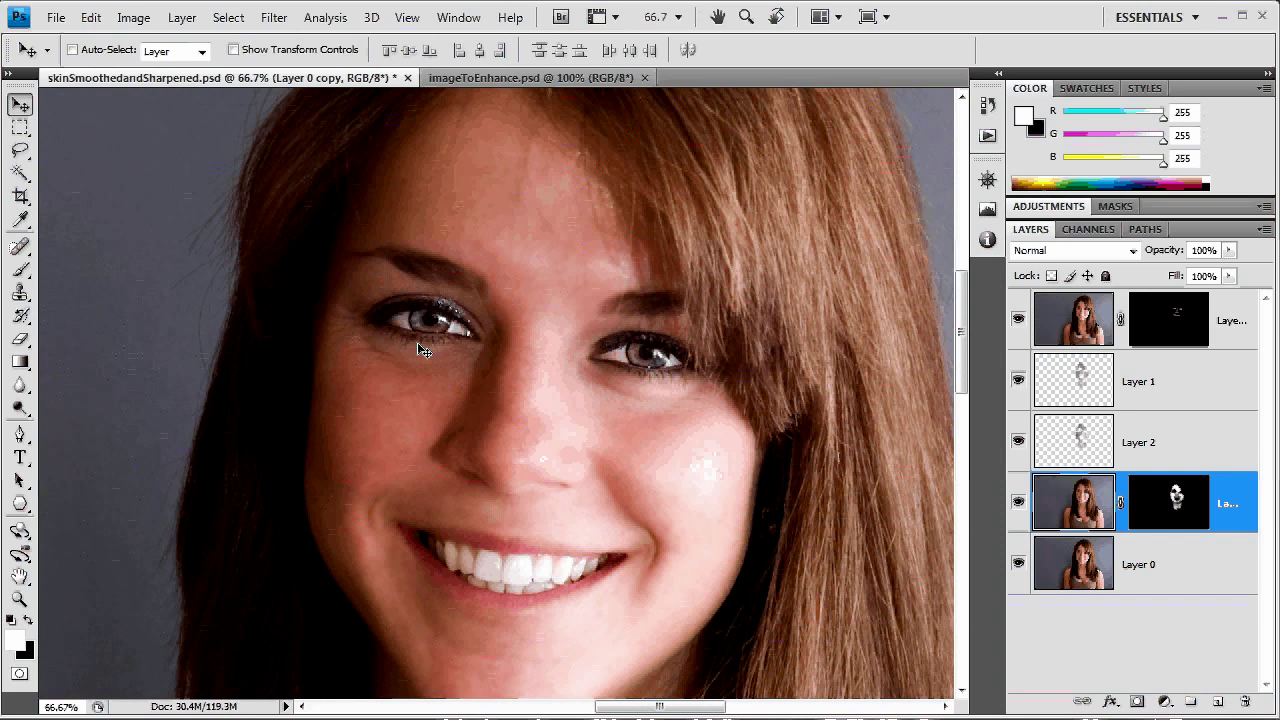
Compare the retouched portrait with the original by showing only Layer 0, and restore all layers
{"action": "key", "text": "alt"}
{"action": "left_click", "coordinate": [1019, 566], "text": "alt"}
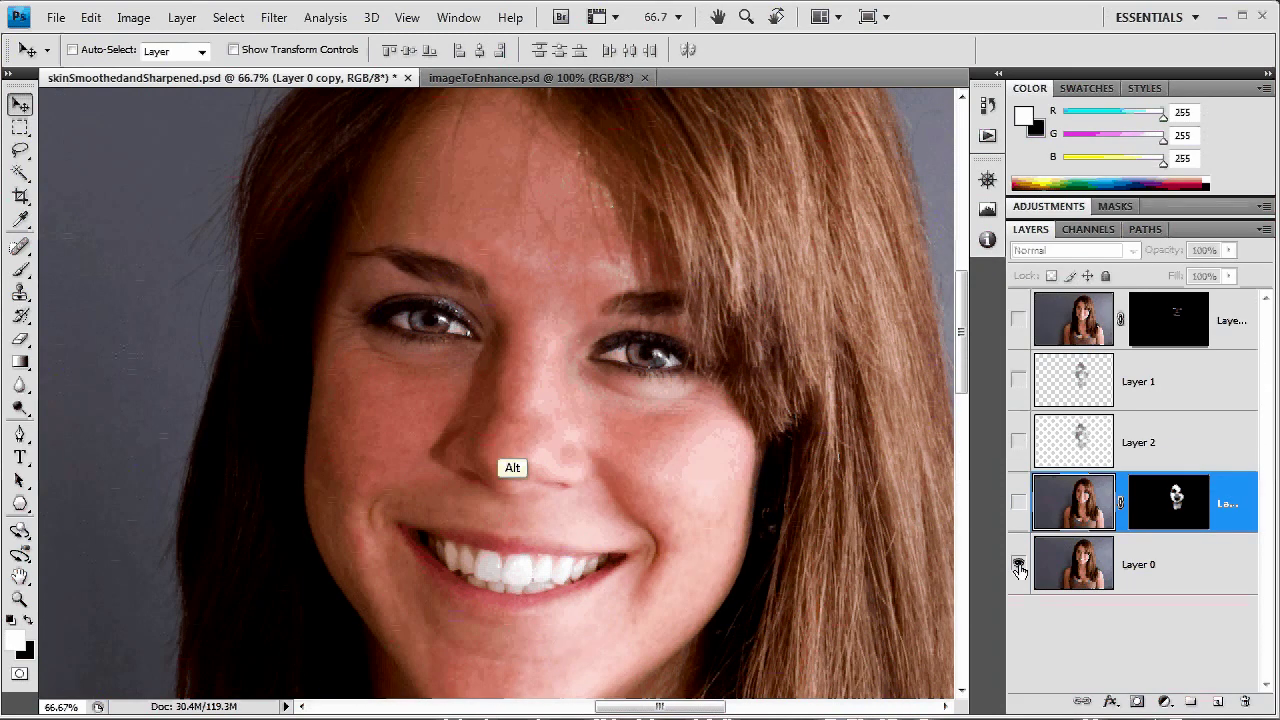
{"action": "left_click", "coordinate": [1019, 566], "text": "alt"}
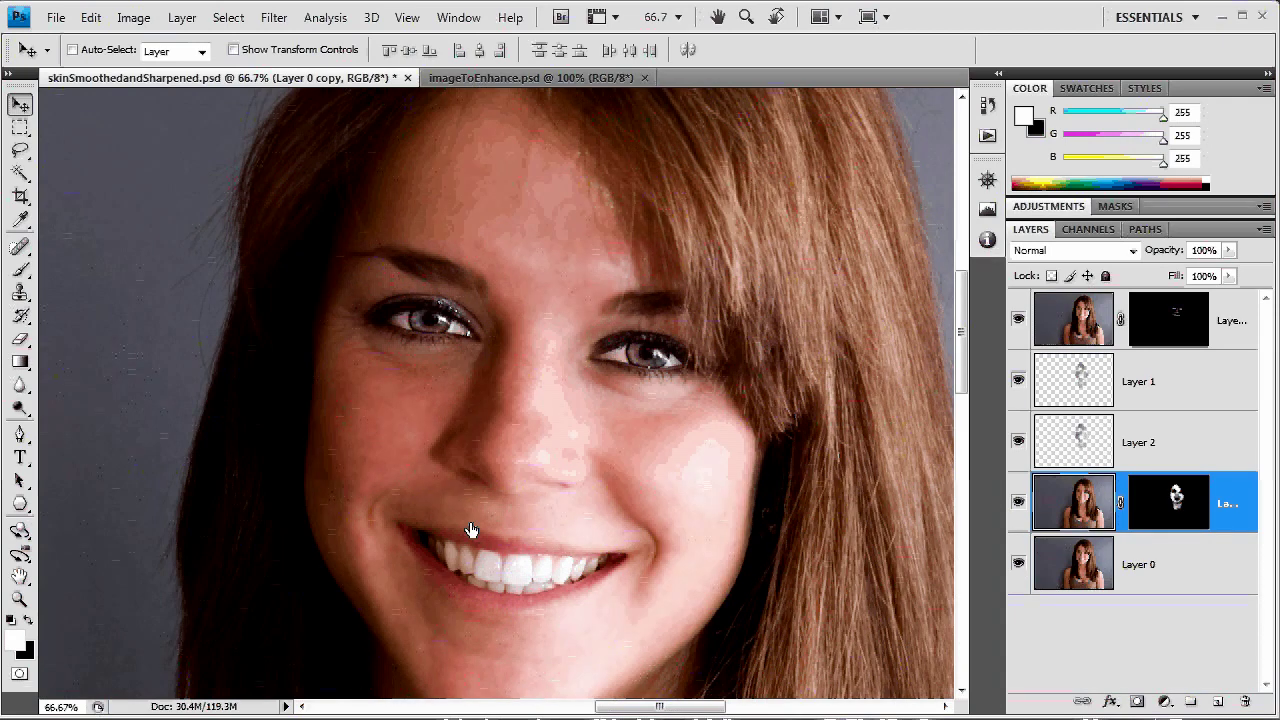
Switch to imageToEnhance.psd and duplicate its Background layer, keeping the duplicate visible and selected
{"action": "left_click", "coordinate": [515, 80]}
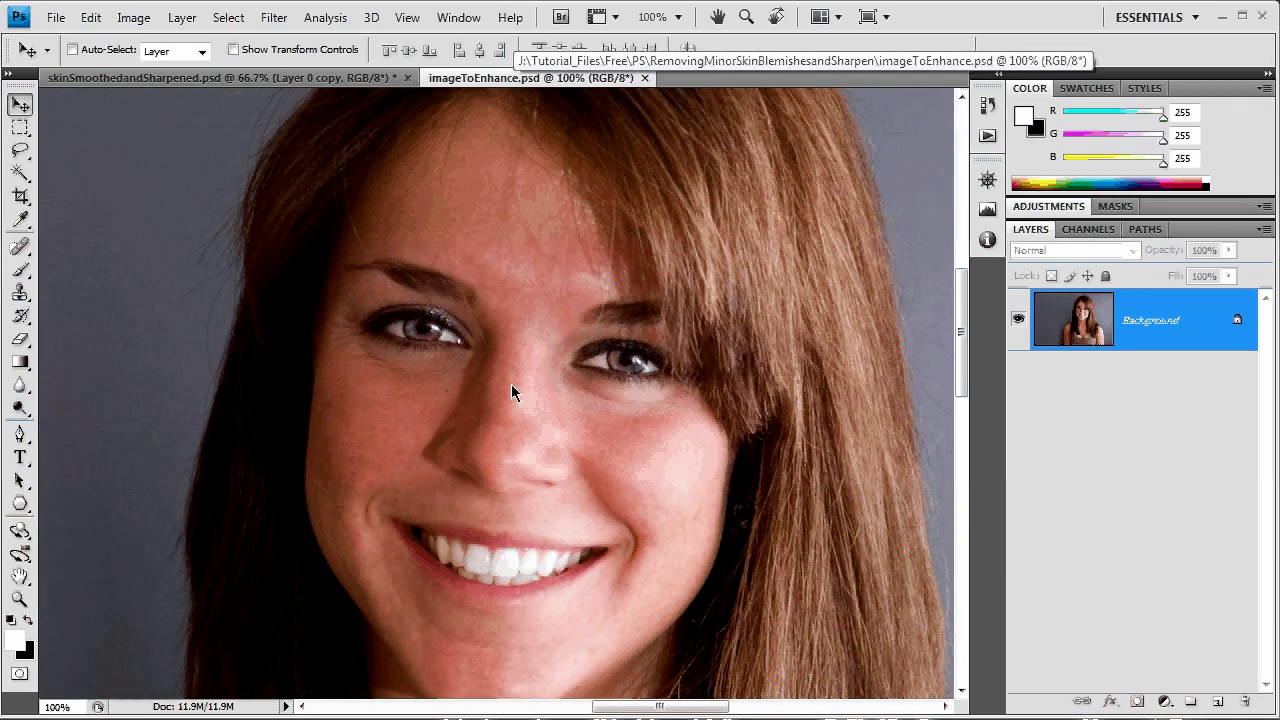
{"action": "left_click_drag", "start_coordinate": [559, 332], "coordinate": [575, 366]}
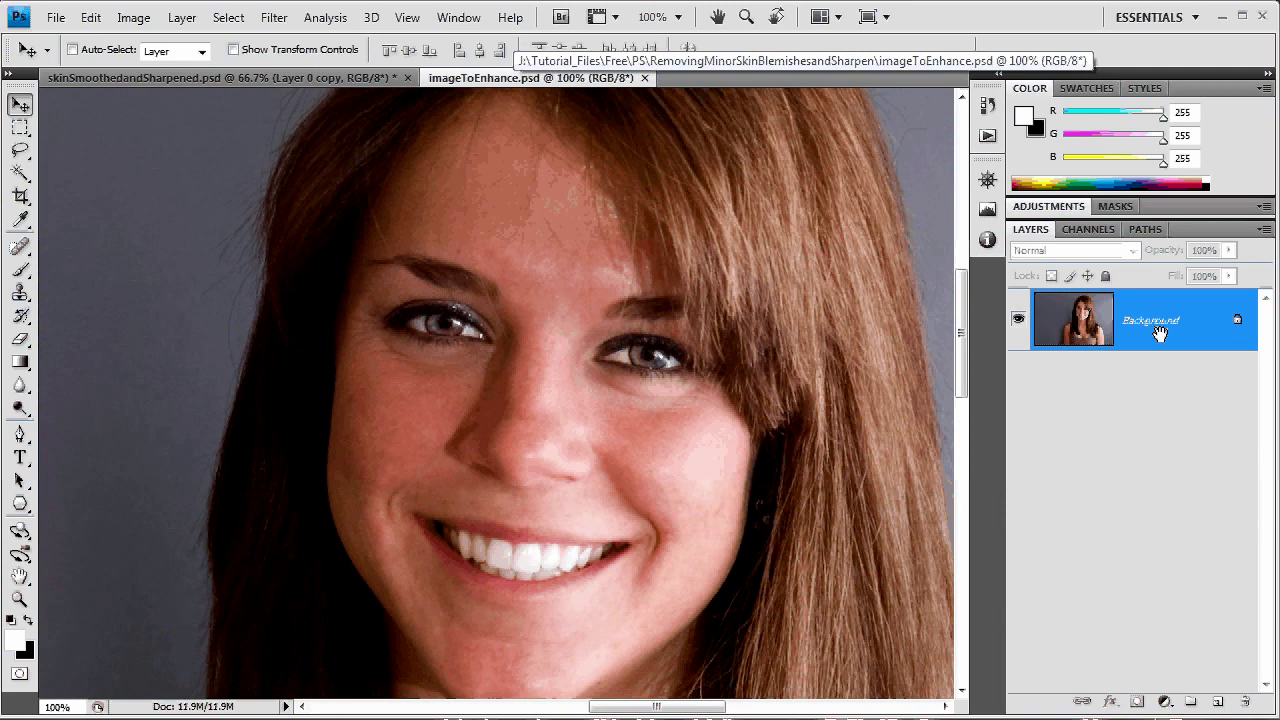
{"action": "key", "text": "ctrl+j"}
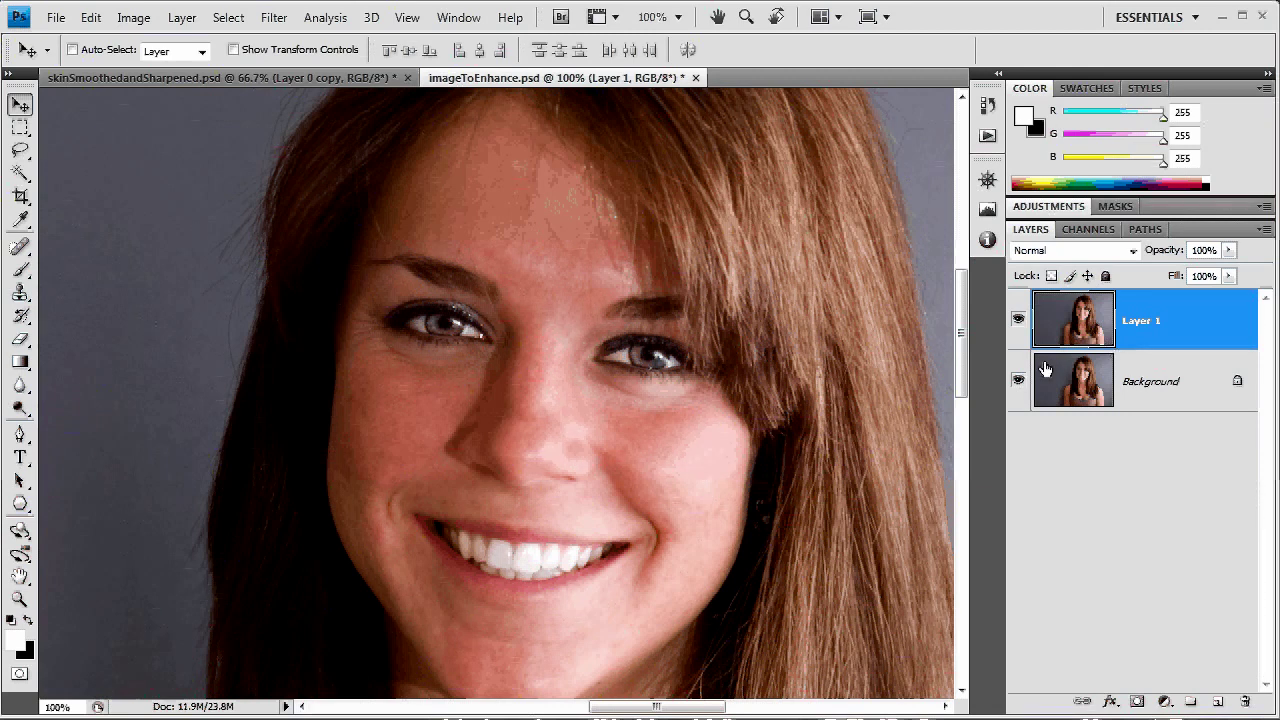
{"action": "left_click", "coordinate": [1018, 320]}
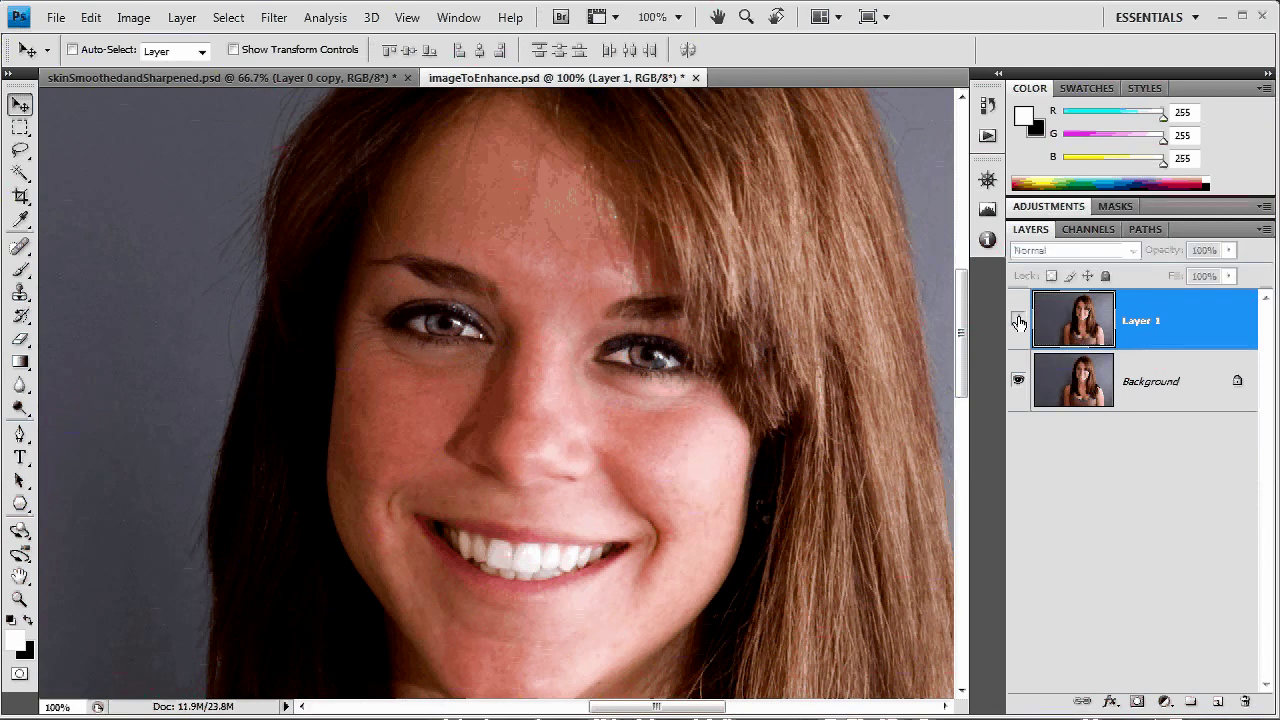
{"action": "left_click", "coordinate": [1083, 387]}
{"action": "left_click", "coordinate": [1076, 332]}
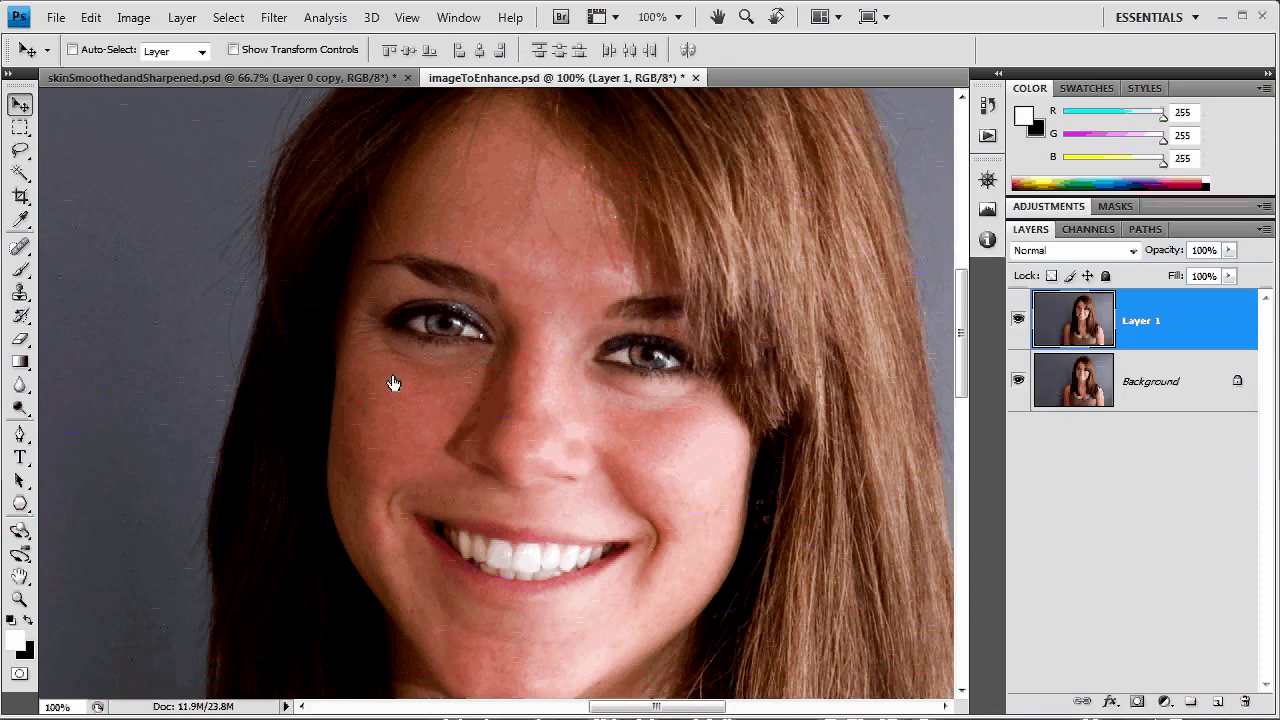
With a 15 px Spot Healing Brush, try healing the under-eye lines and remove the small dark spot below the eye
{"action": "key", "text": "j"}
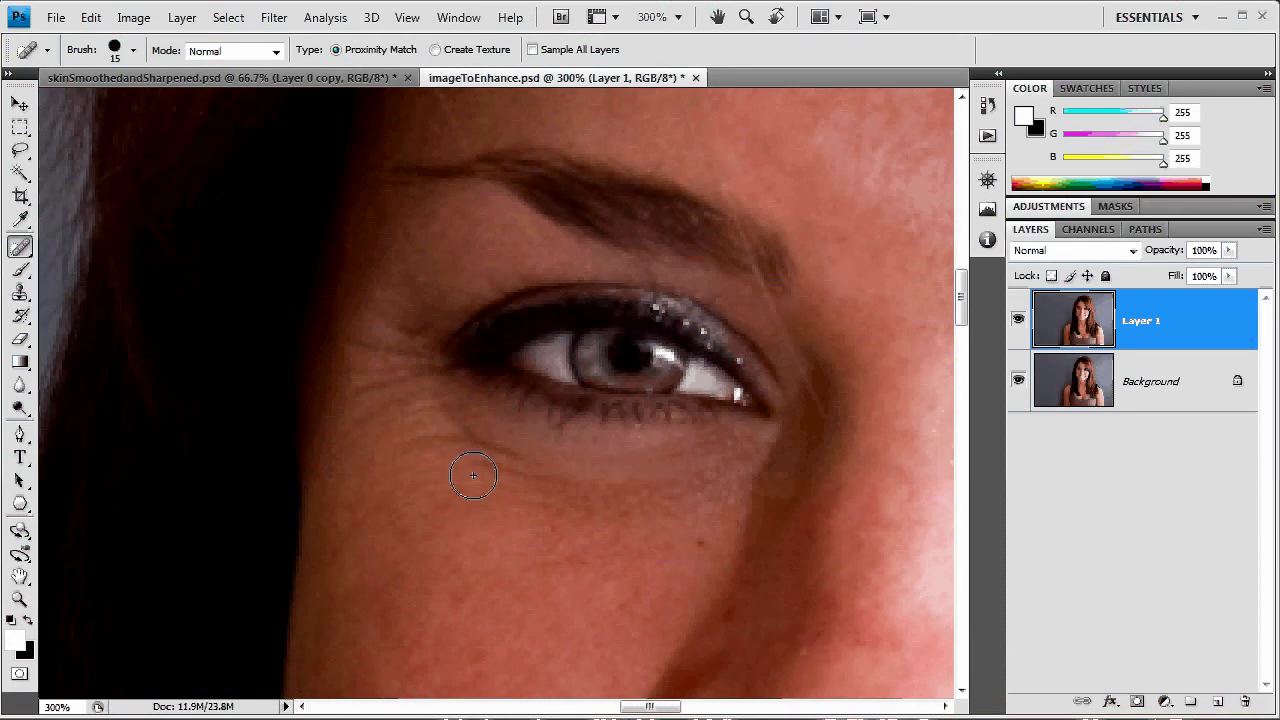
{"action": "left_click_drag", "start_coordinate": [575, 508], "coordinate": [441, 425]}
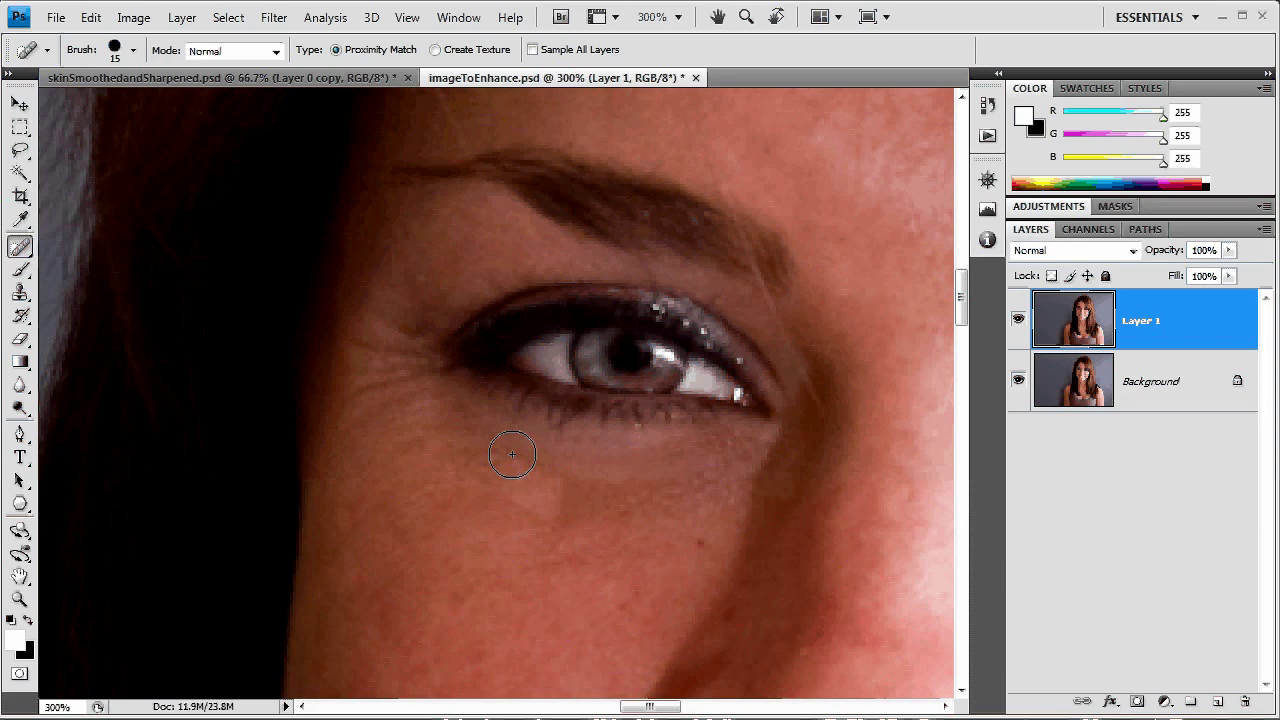
{"action": "left_click_drag", "start_coordinate": [700, 472], "coordinate": [785, 400]}
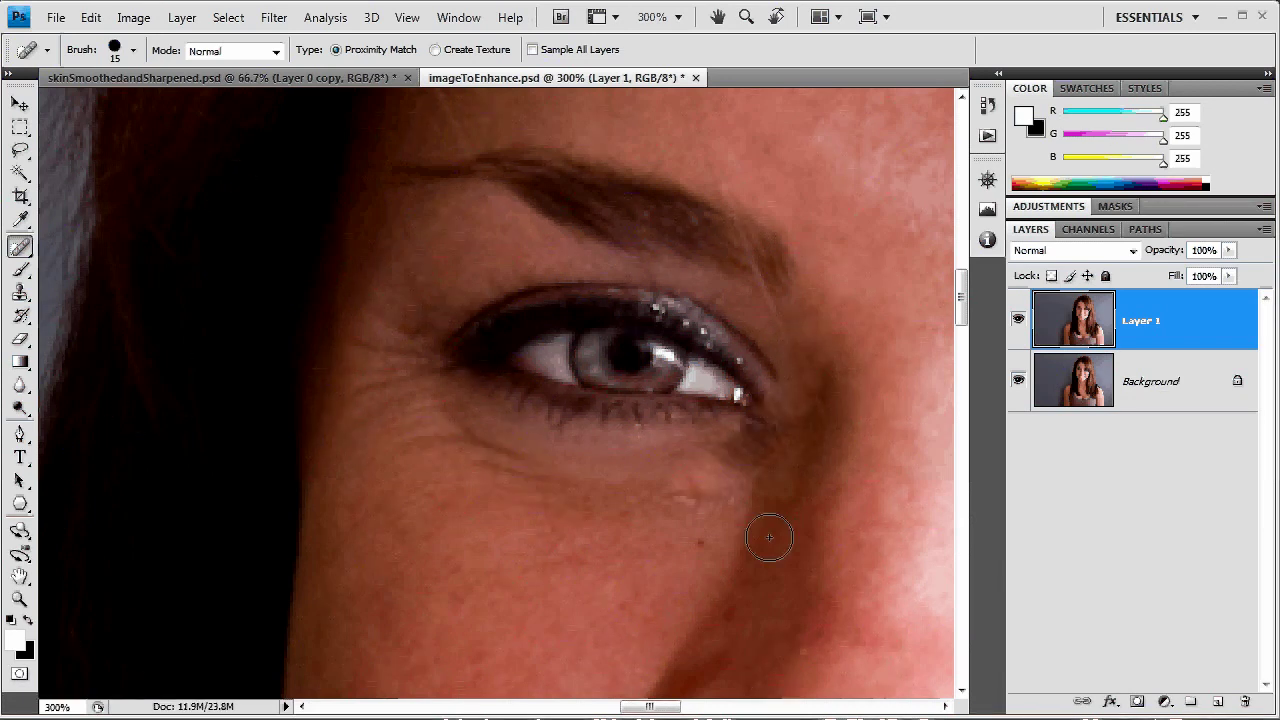
{"action": "left_click_drag", "start_coordinate": [700, 537], "coordinate": [698, 570]}
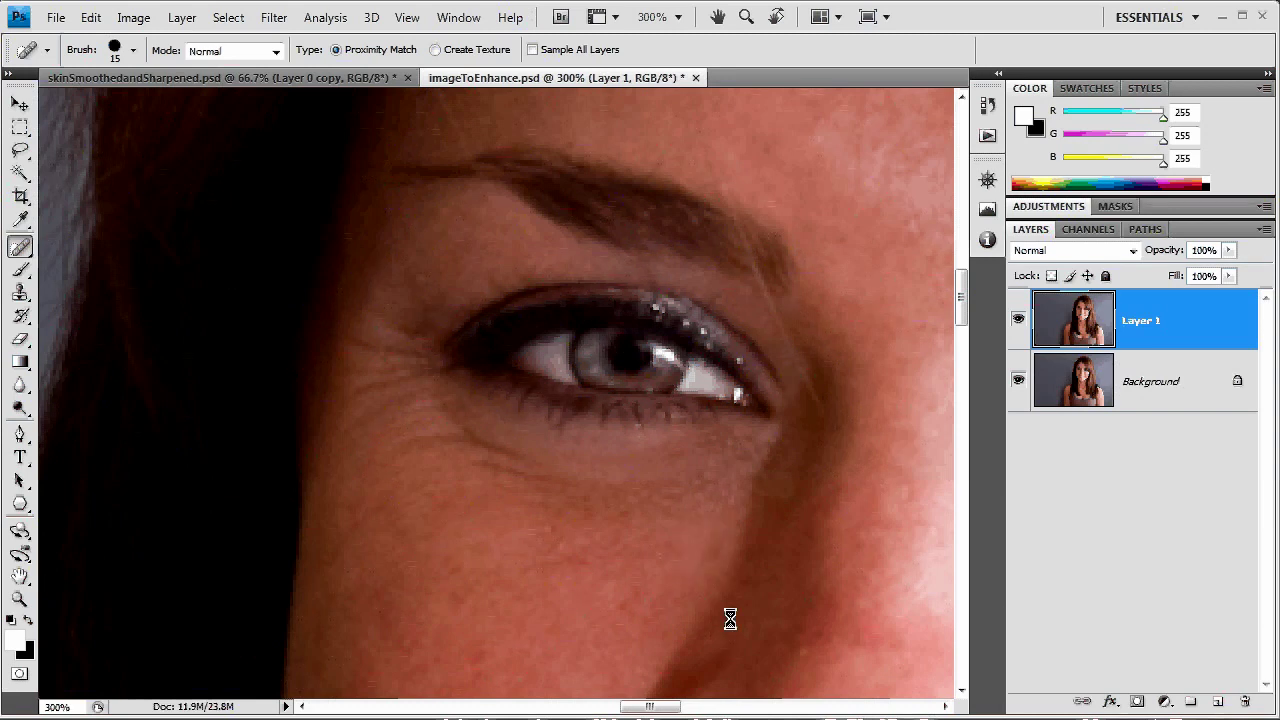
Reduce the Spot Healing Brush to 8 px and heal the small blemishes on the cheek and chin
{"action": "key", "text": "bracketleft"}
{"action": "key", "text": "bracketleft"}
{"action": "key", "text": "bracketleft"}
{"action": "mouse_move", "coordinate": [733, 609]}
{"action": "left_mouse_down"}
{"action": "mouse_move", "coordinate": [726, 625]}
{"action": "mouse_move", "coordinate": [757, 378]}
{"action": "left_mouse_up"}
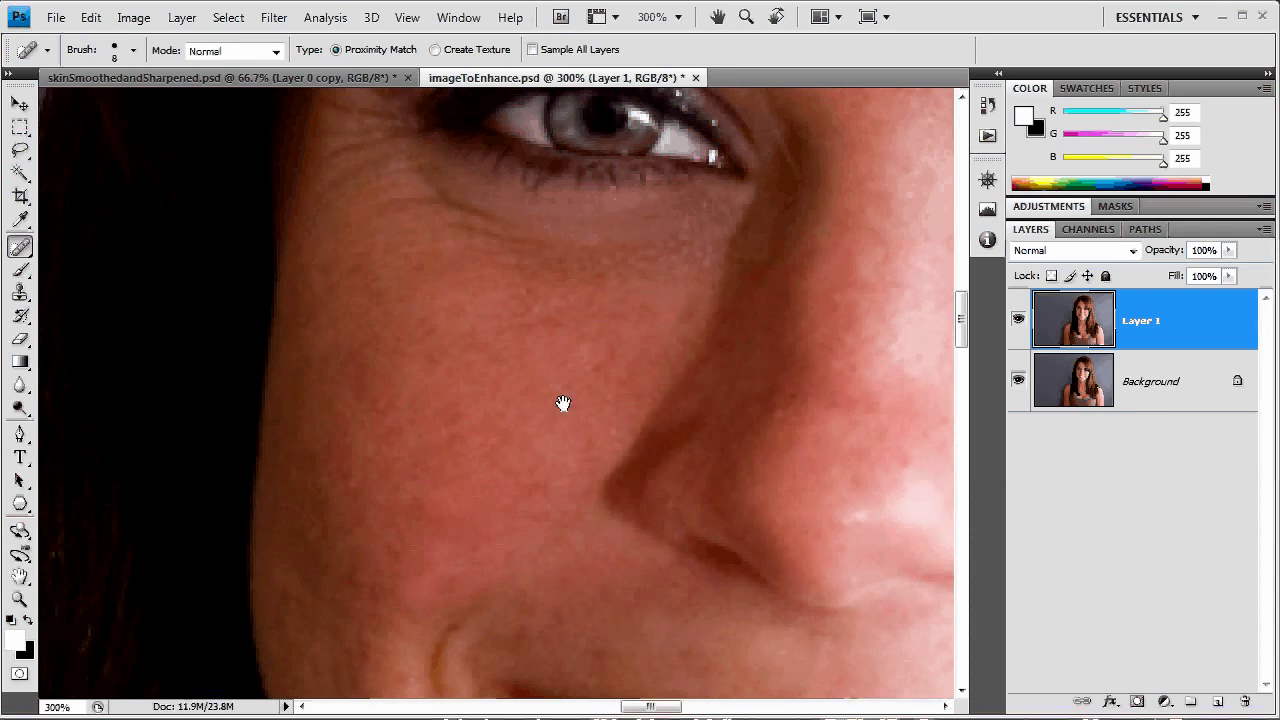
{"action": "scroll", "coordinate": [563, 403], "scroll_direction": "down", "scroll_amount": 5}
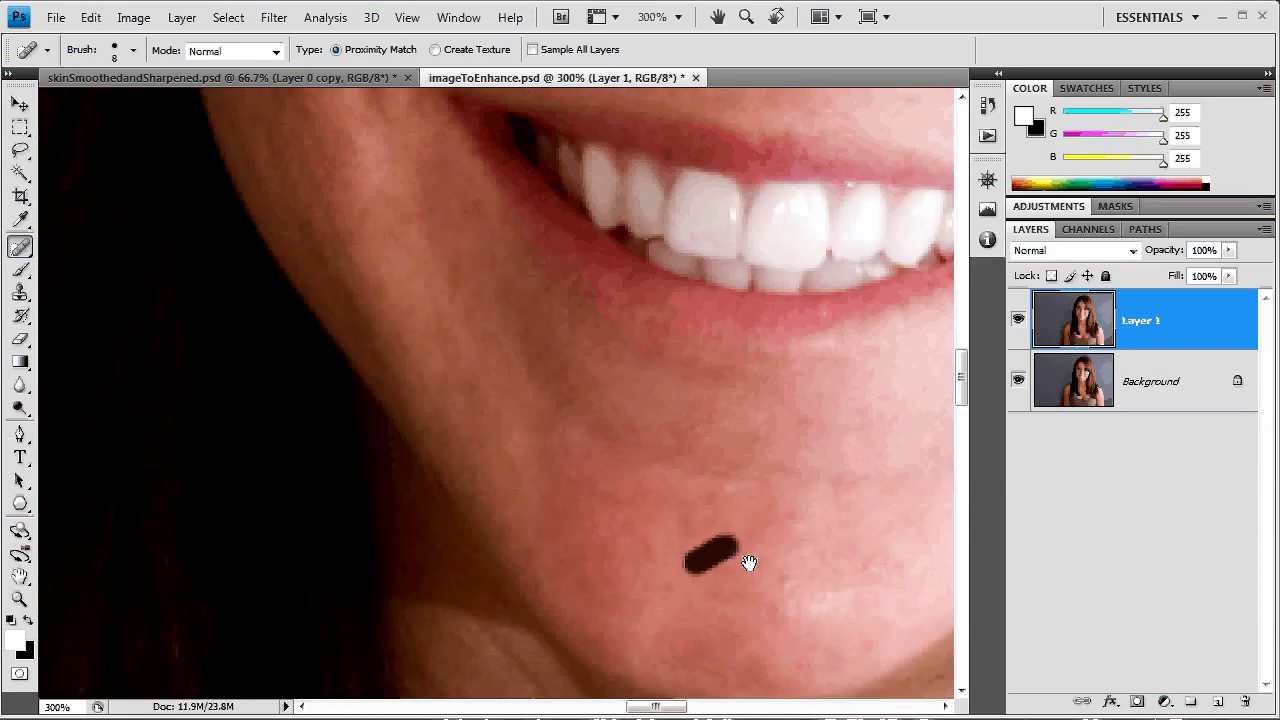
{"action": "left_click_drag", "start_coordinate": [782, 665], "coordinate": [882, 632]}
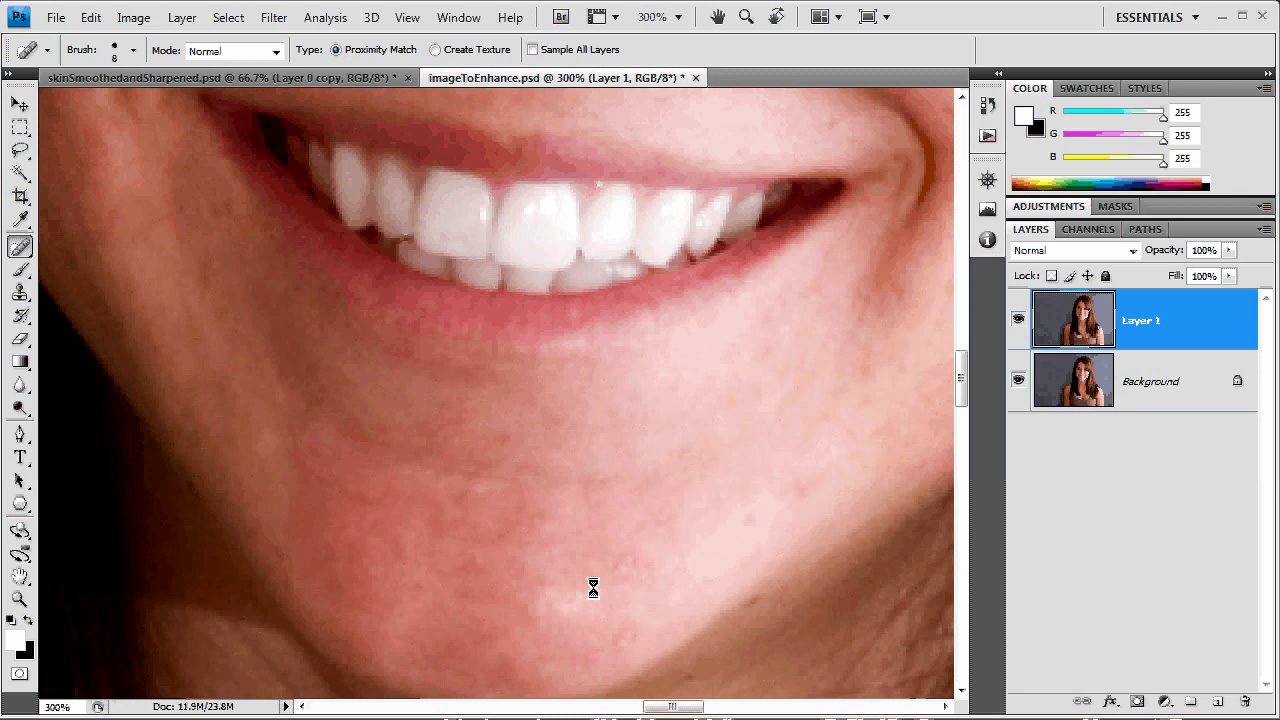
{"action": "left_click_drag", "start_coordinate": [786, 464], "coordinate": [776, 450]}
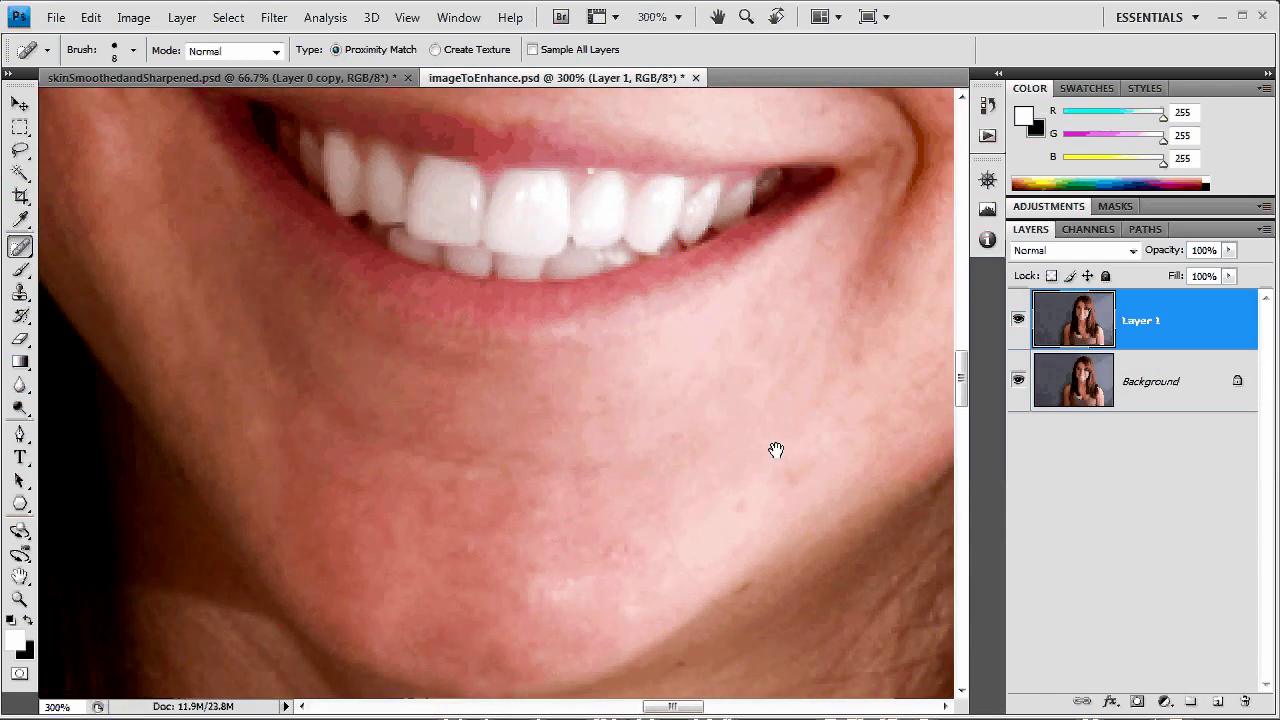
Heal the remaining blemishes on the brighter cheek and check the forehead, using a 15 px Spot Healing Brush
{"action": "left_click_drag", "start_coordinate": [515, 553], "coordinate": [597, 520]}
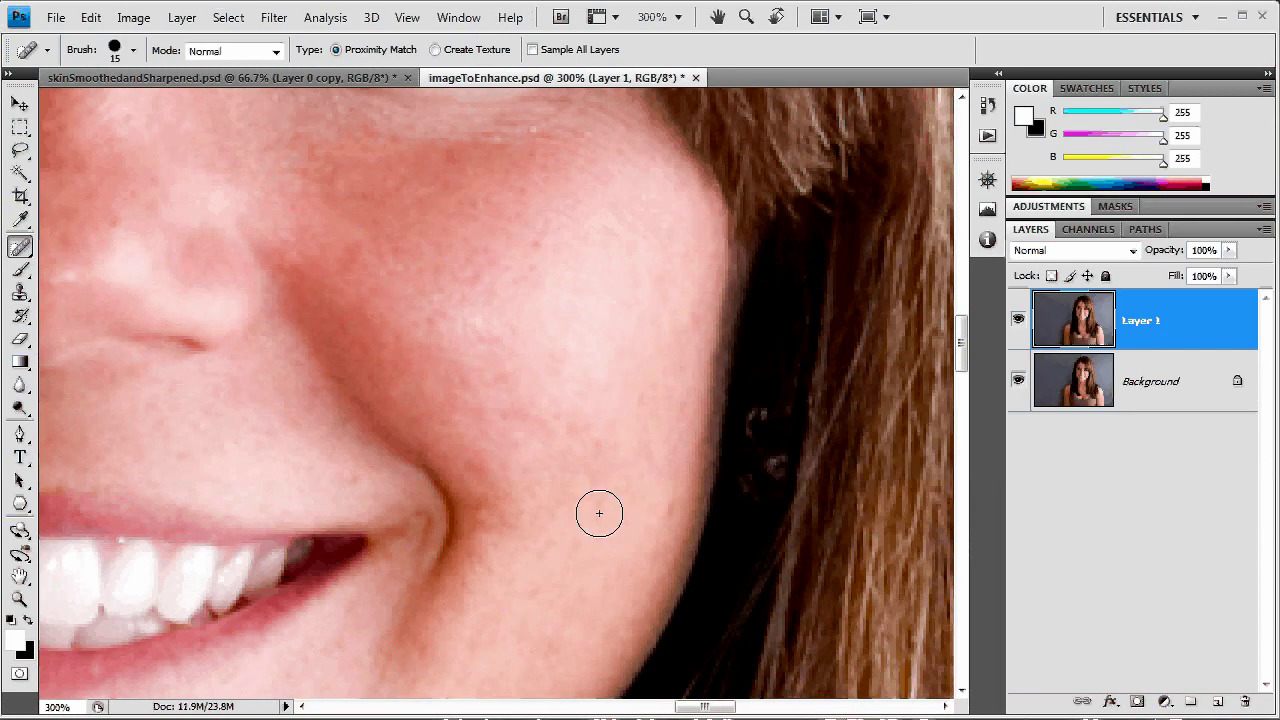
{"action": "left_click", "coordinate": [539, 234]}
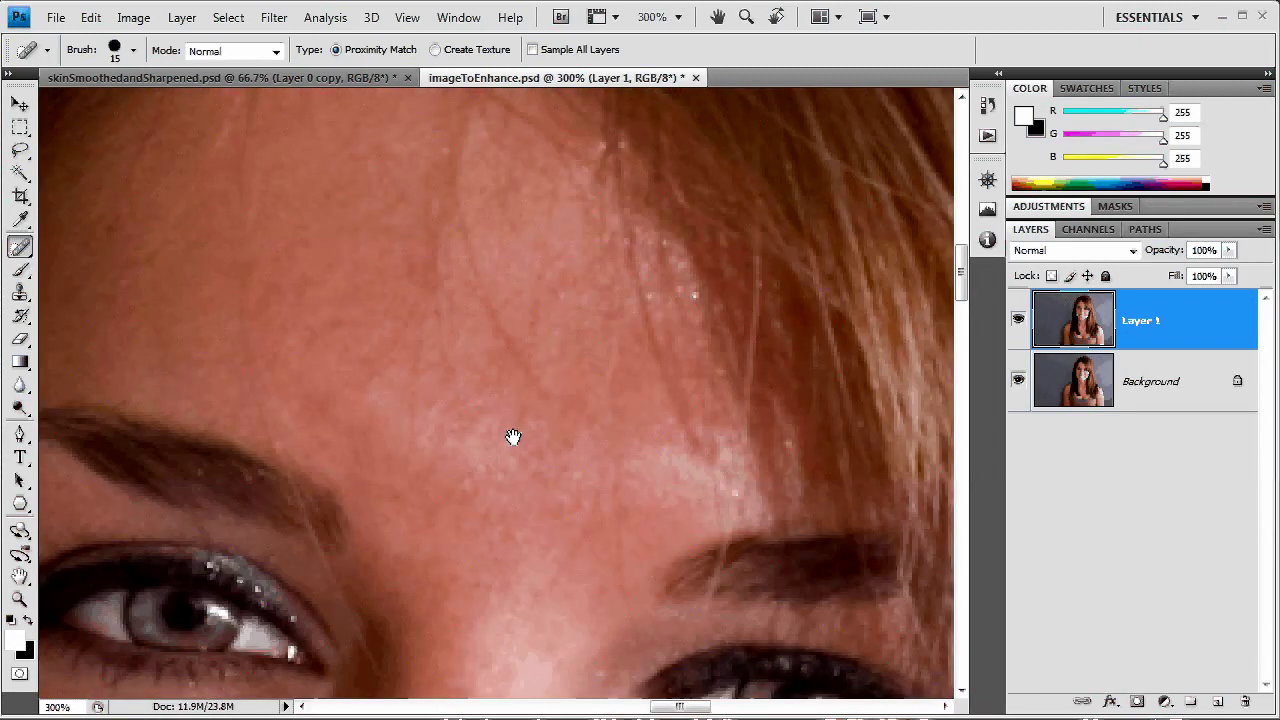
{"action": "left_click_drag", "start_coordinate": [341, 221], "coordinate": [597, 333]}
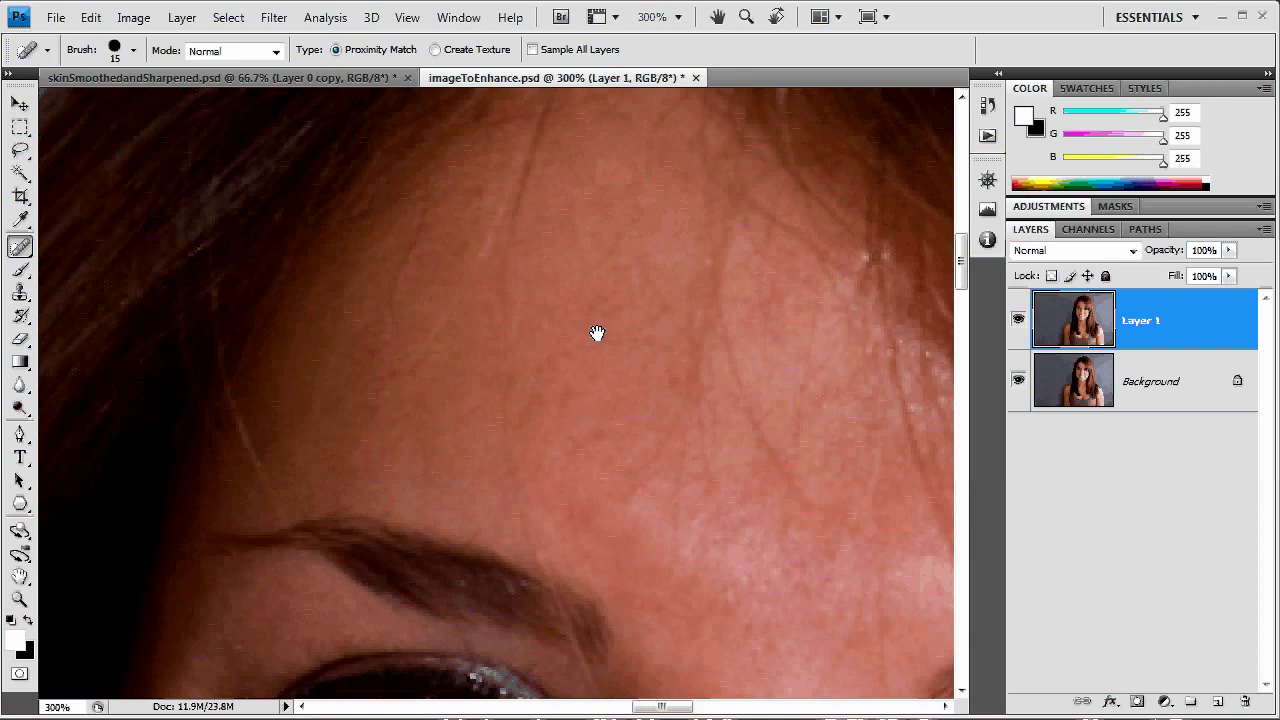
Duplicate the healed Layer 1 and hide the Background layer
{"action": "key", "text": "ctrl+minus"}
{"action": "key", "text": "ctrl+minus"}
{"action": "key", "text": "ctrl+minus"}
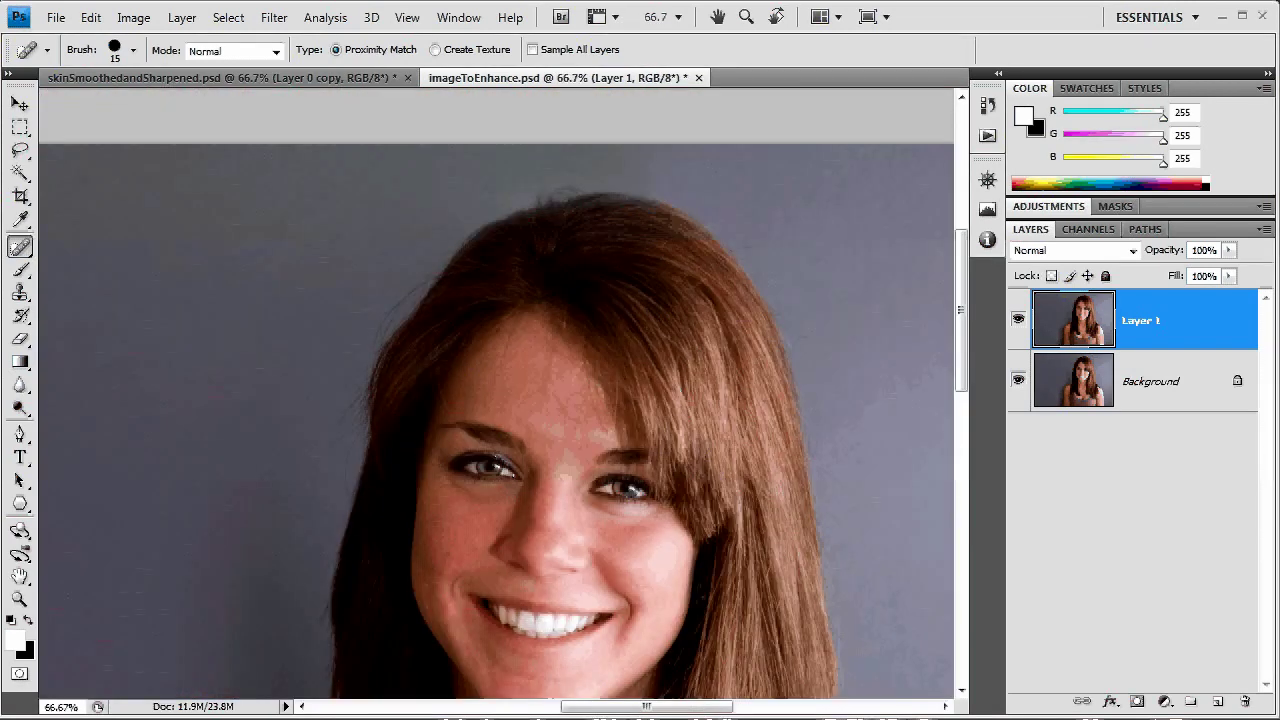
{"action": "key", "text": "ctrl+plus"}
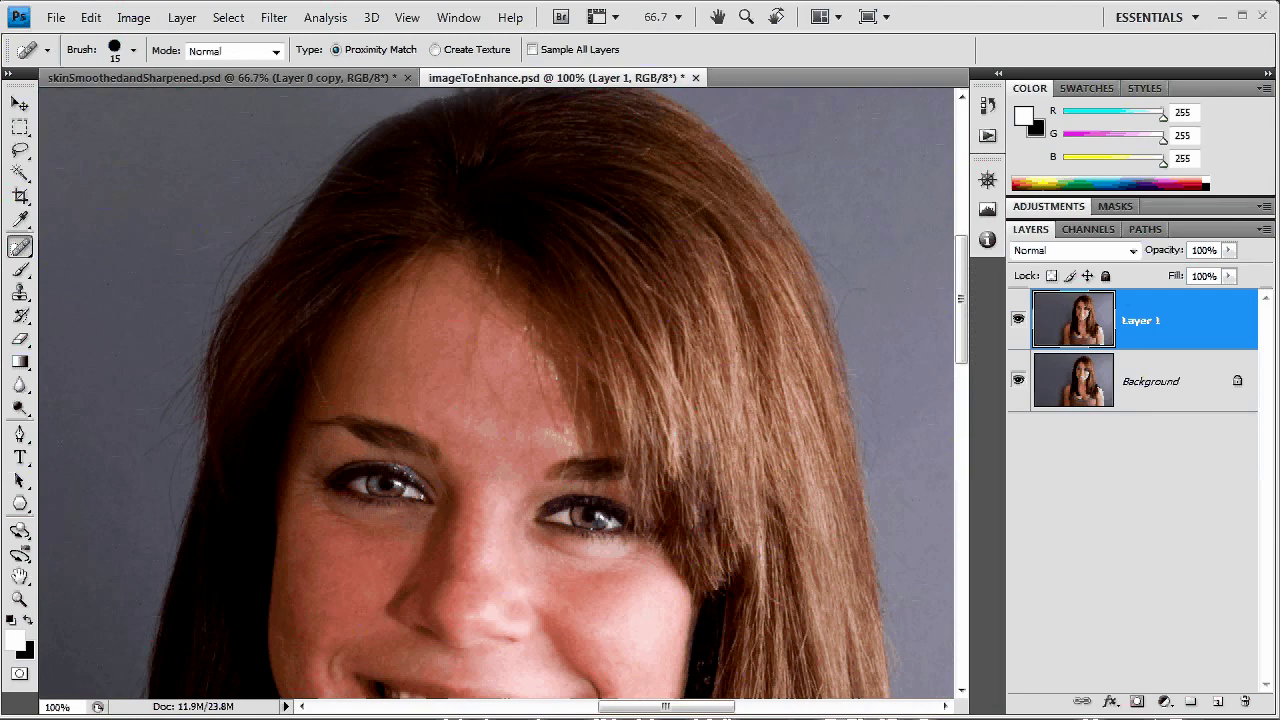
{"action": "left_click_drag", "start_coordinate": [831, 568], "coordinate": [861, 388]}
{"action": "key", "text": "ctrl+shift"}
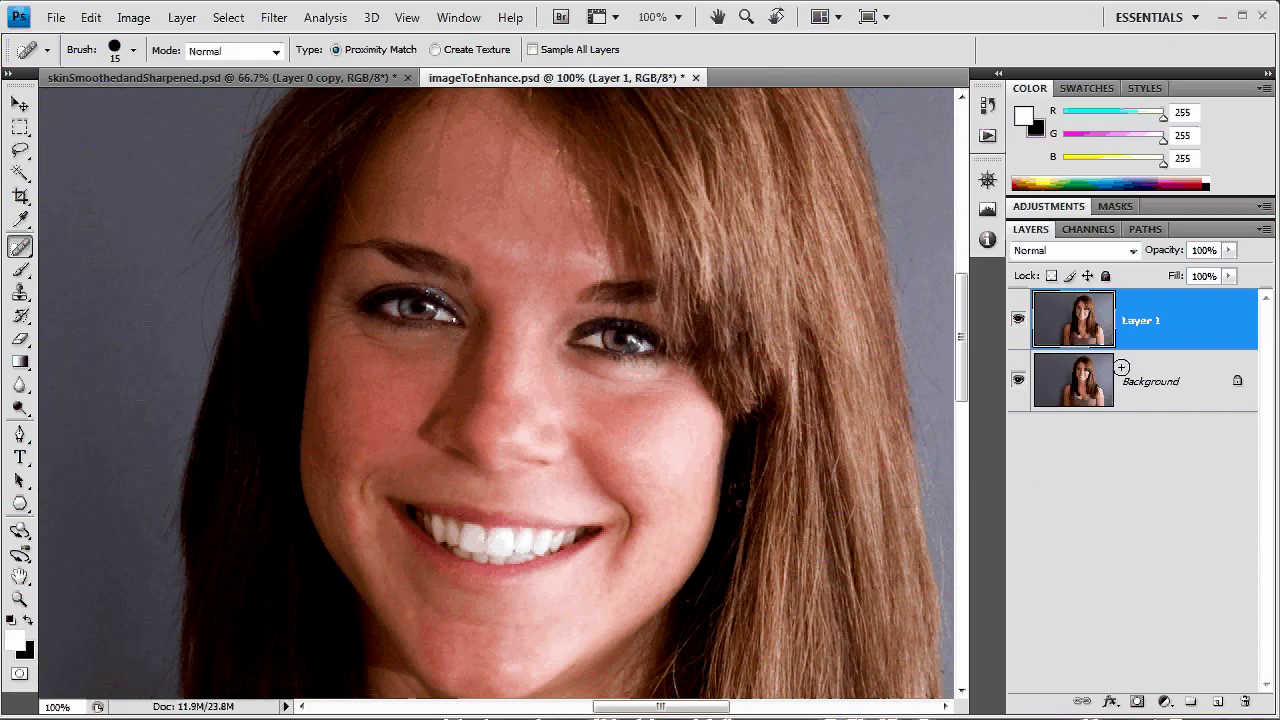
{"action": "key", "text": "ctrl+j"}
{"action": "left_click", "coordinate": [1018, 442]}
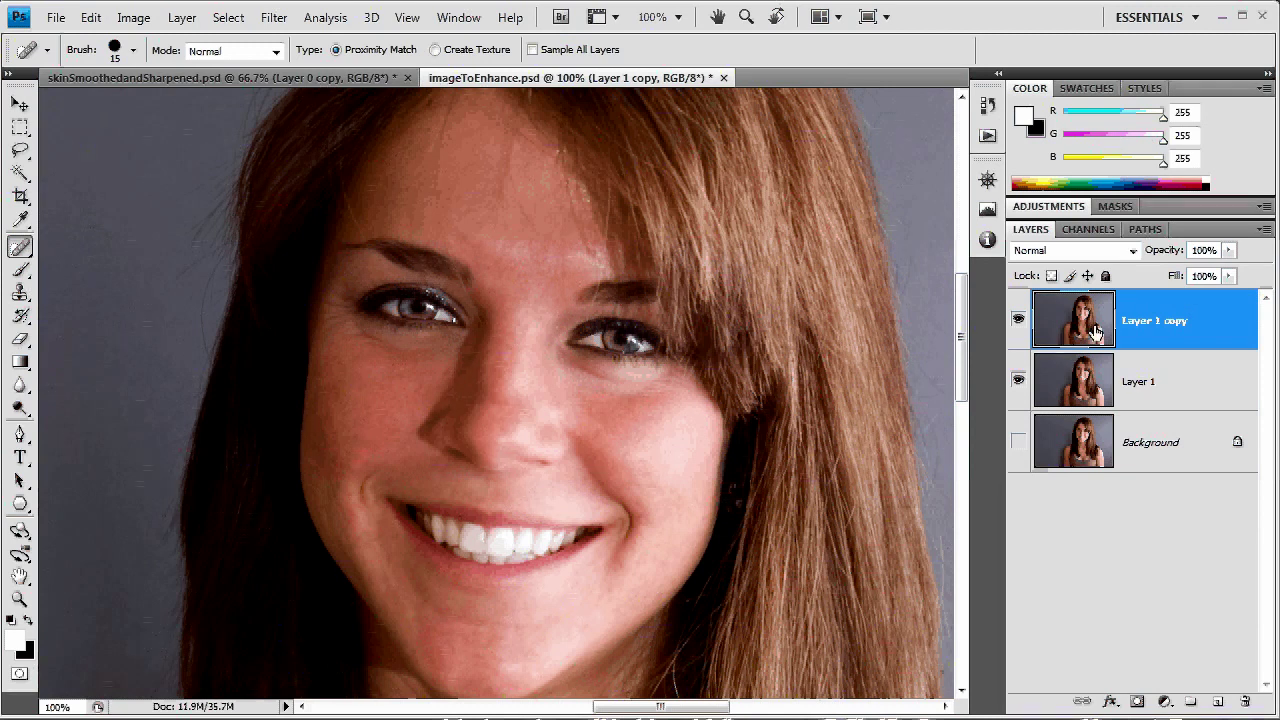
Apply a Surface Blur to Layer 1 copy with a threshold of 100 levels and a radius above 4 pixels
{"action": "left_click", "coordinate": [274, 17]}
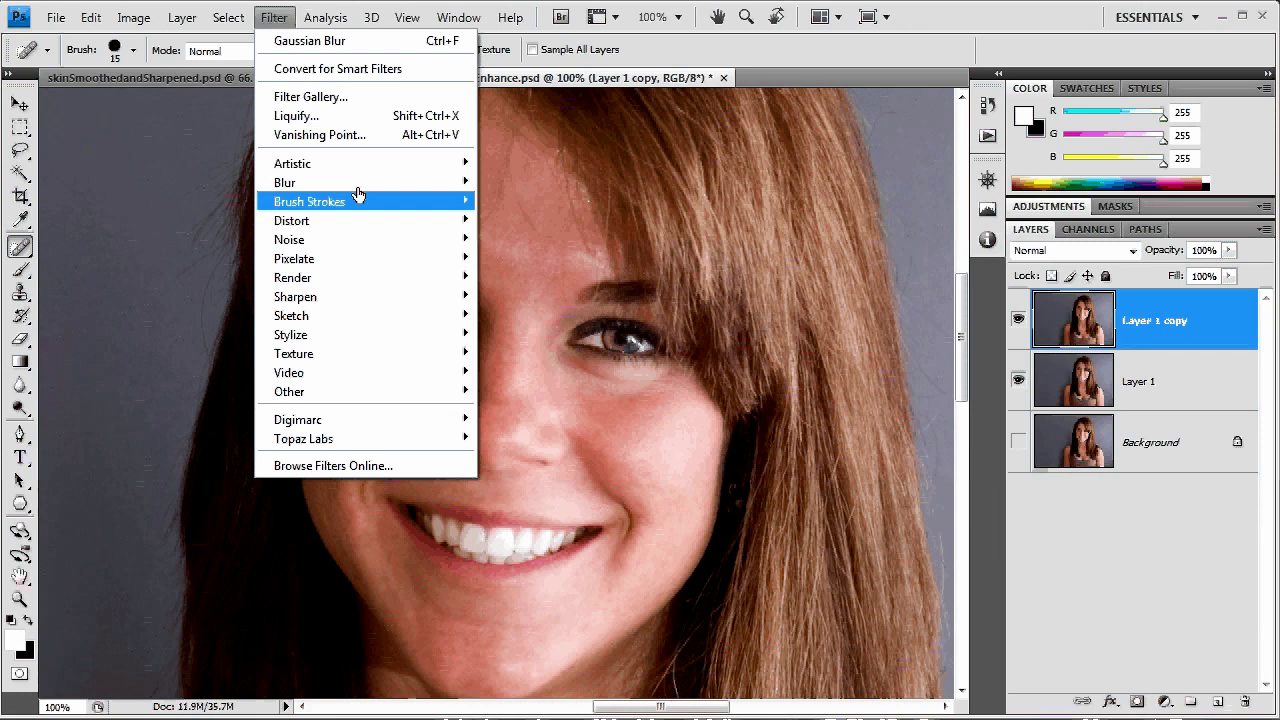
{"action": "mouse_move", "coordinate": [350, 182]}
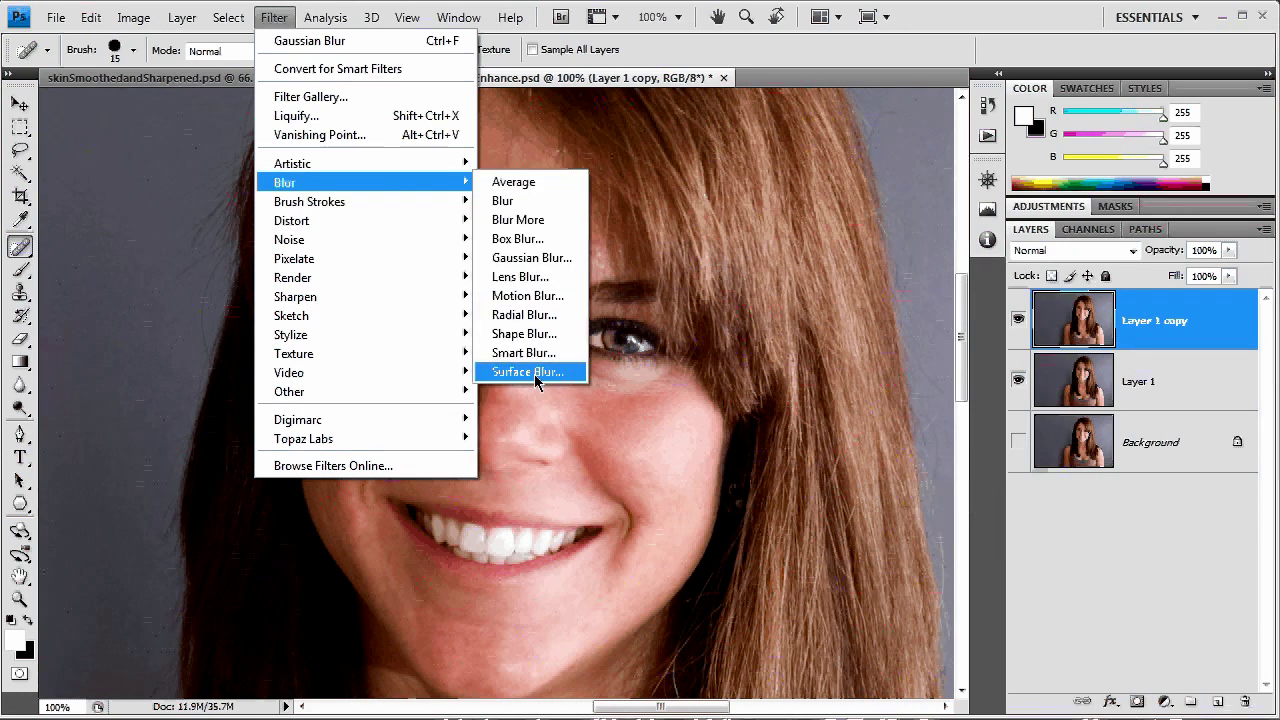
{"action": "left_click", "coordinate": [534, 374]}
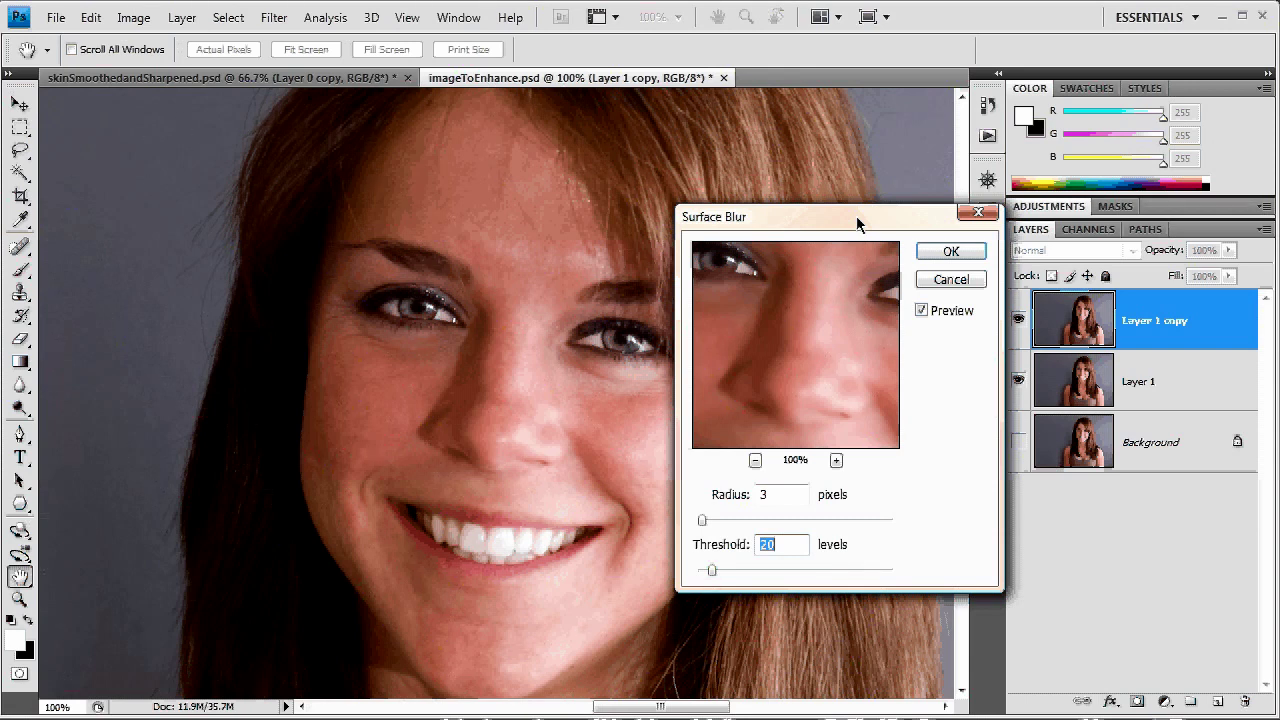
{"action": "left_click_drag", "start_coordinate": [856, 216], "coordinate": [930, 168]}
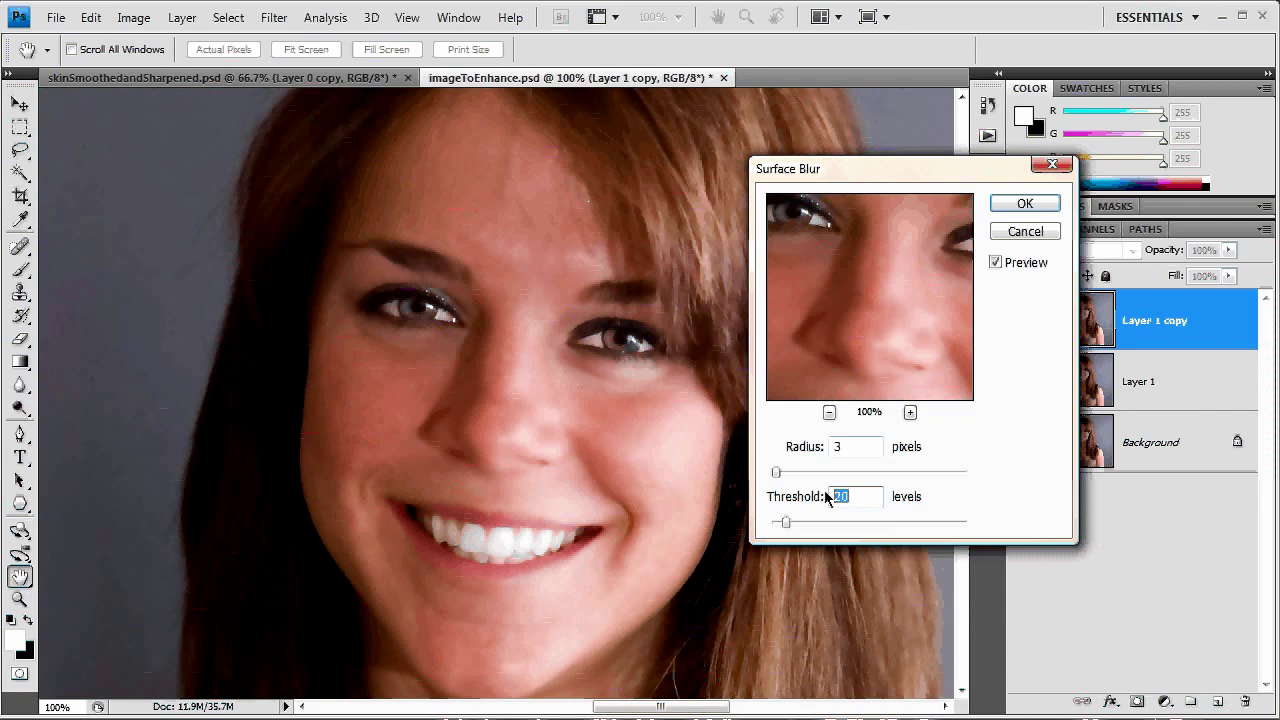
{"action": "type", "text": "100"}
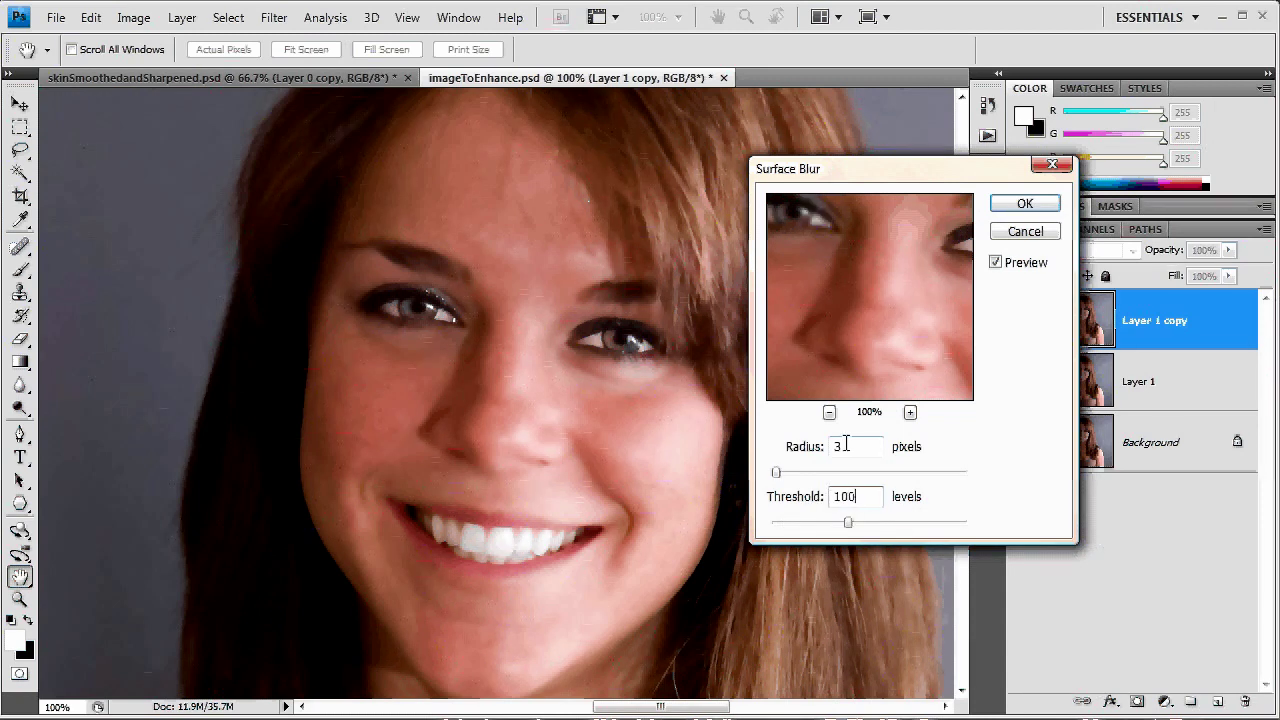
{"action": "double_click", "coordinate": [841, 448]}
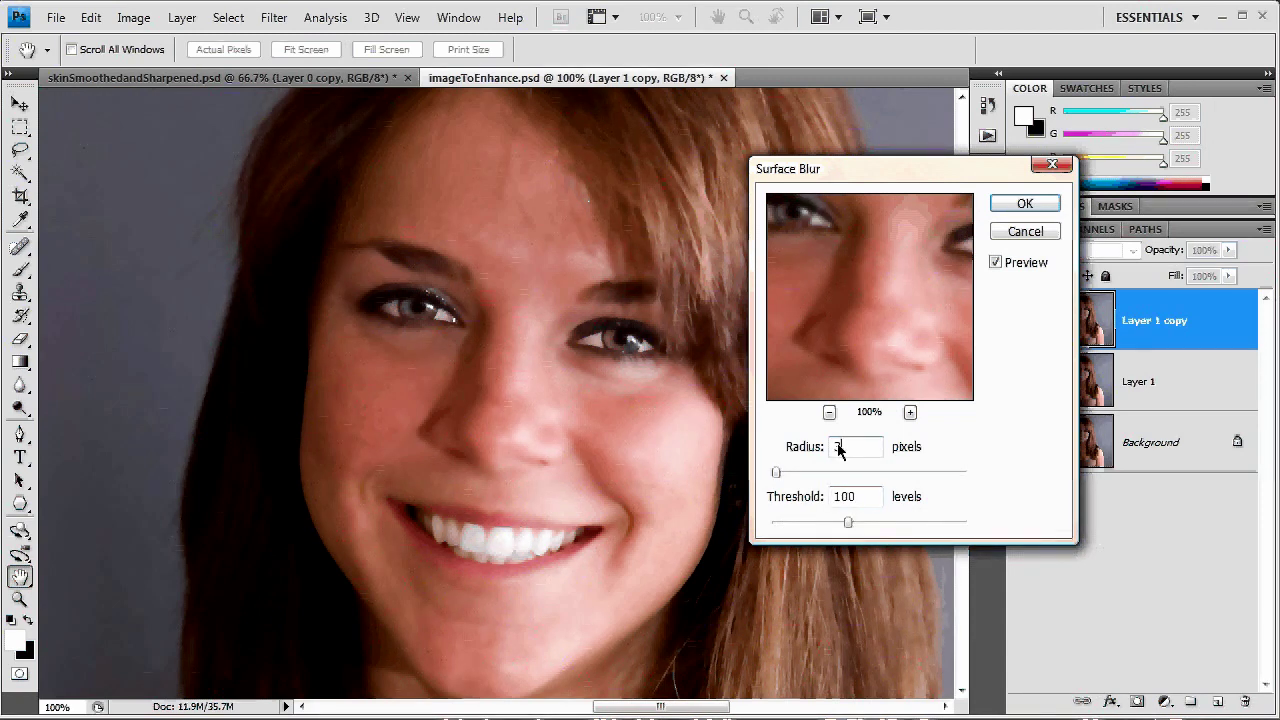
{"action": "type", "text": "4"}
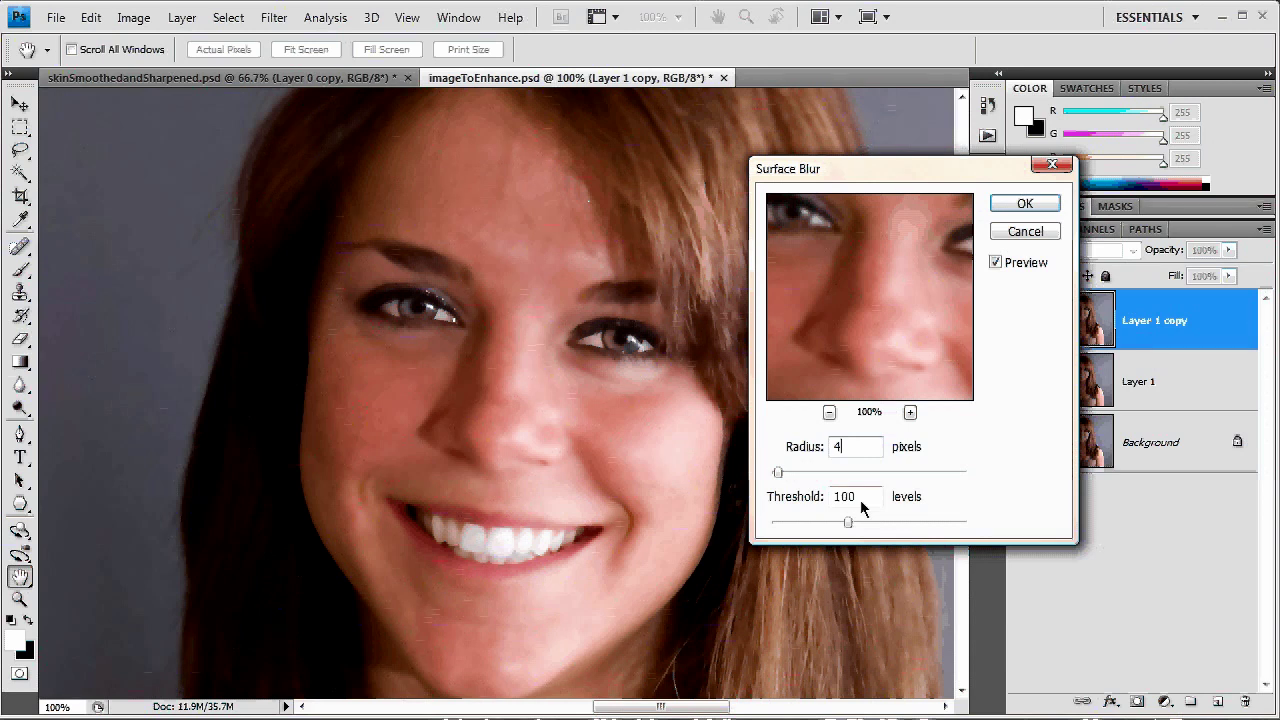
{"action": "left_click_drag", "start_coordinate": [834, 446], "coordinate": [941, 434]}
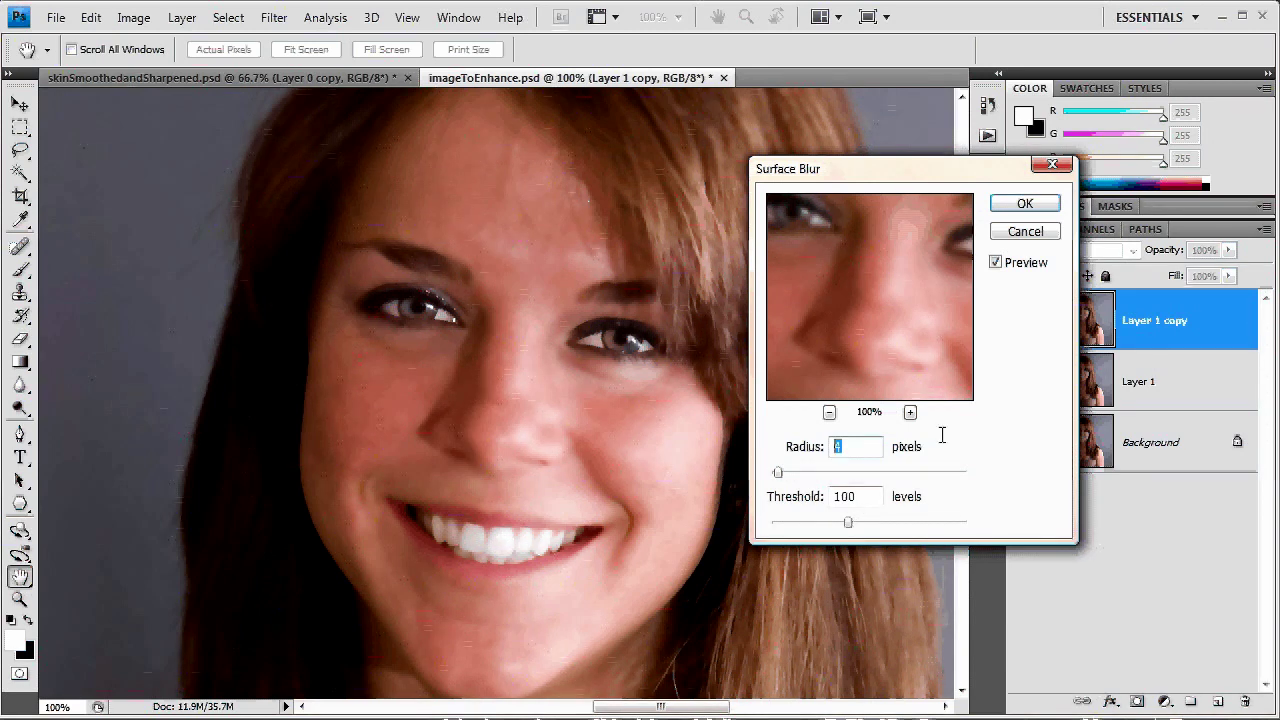
{"action": "key", "text": "Up"}
{"action": "left_click", "coordinate": [1022, 207]}
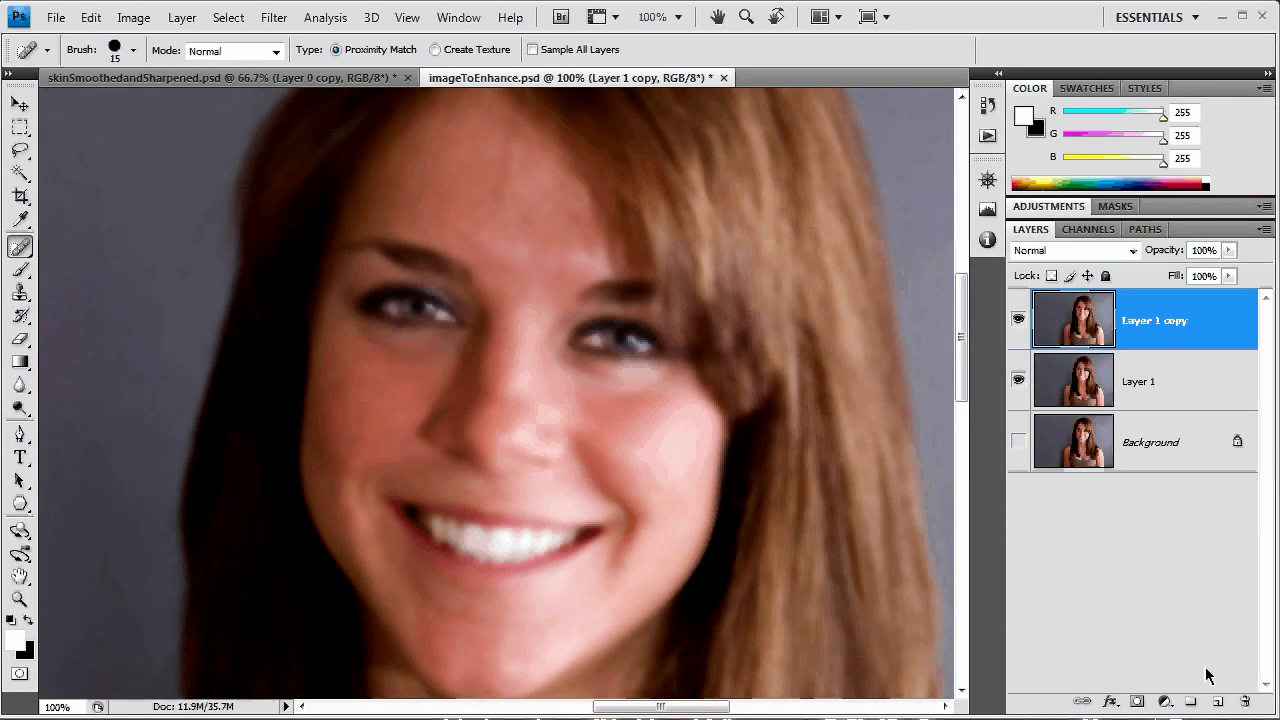
Add a black layer mask to Layer 1 copy and set up a soft 45 px Brush with white paint, 100% opacity and 27% flow
{"action": "left_click", "coordinate": [1139, 703], "text": "alt"}
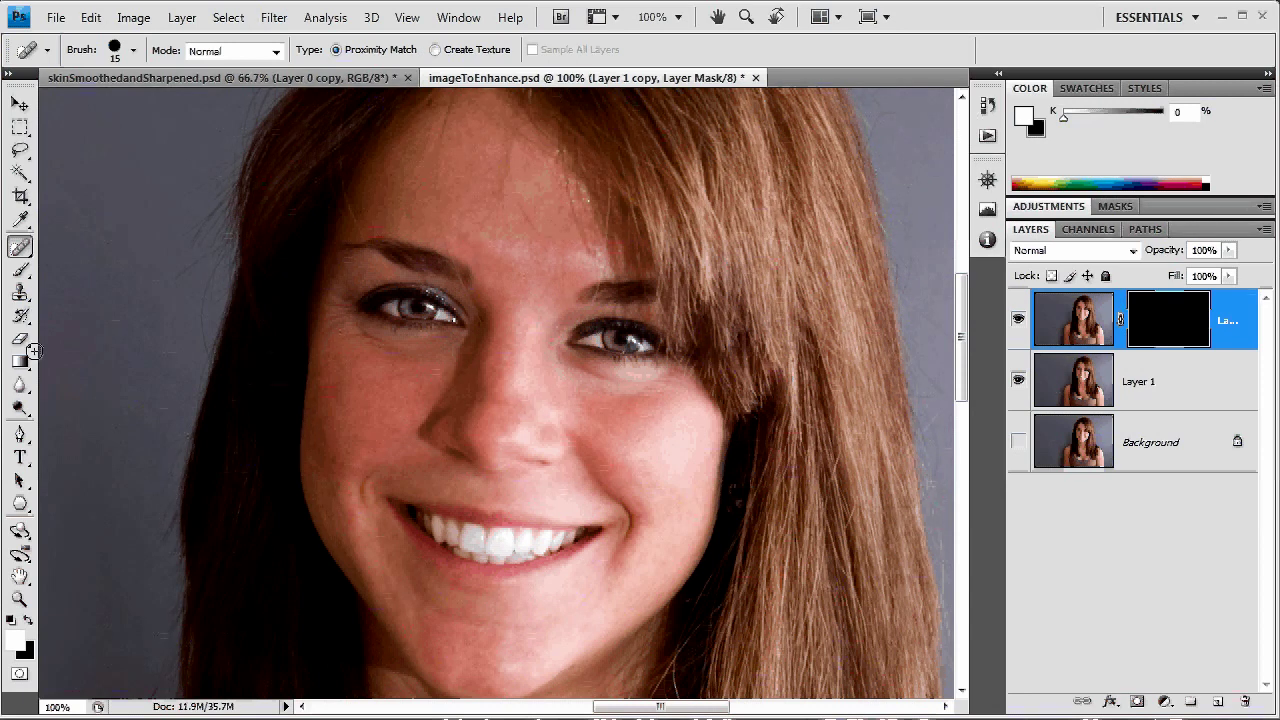
{"action": "left_click", "coordinate": [20, 269]}
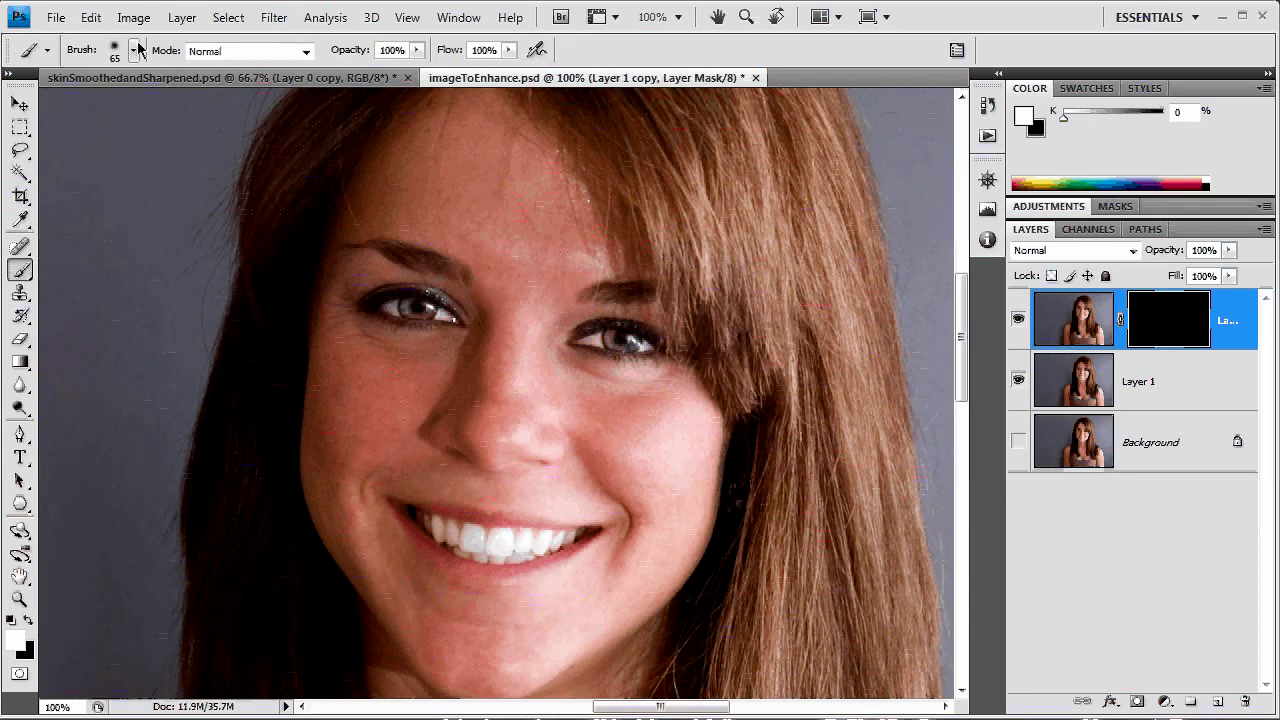
{"action": "left_click", "coordinate": [134, 50]}
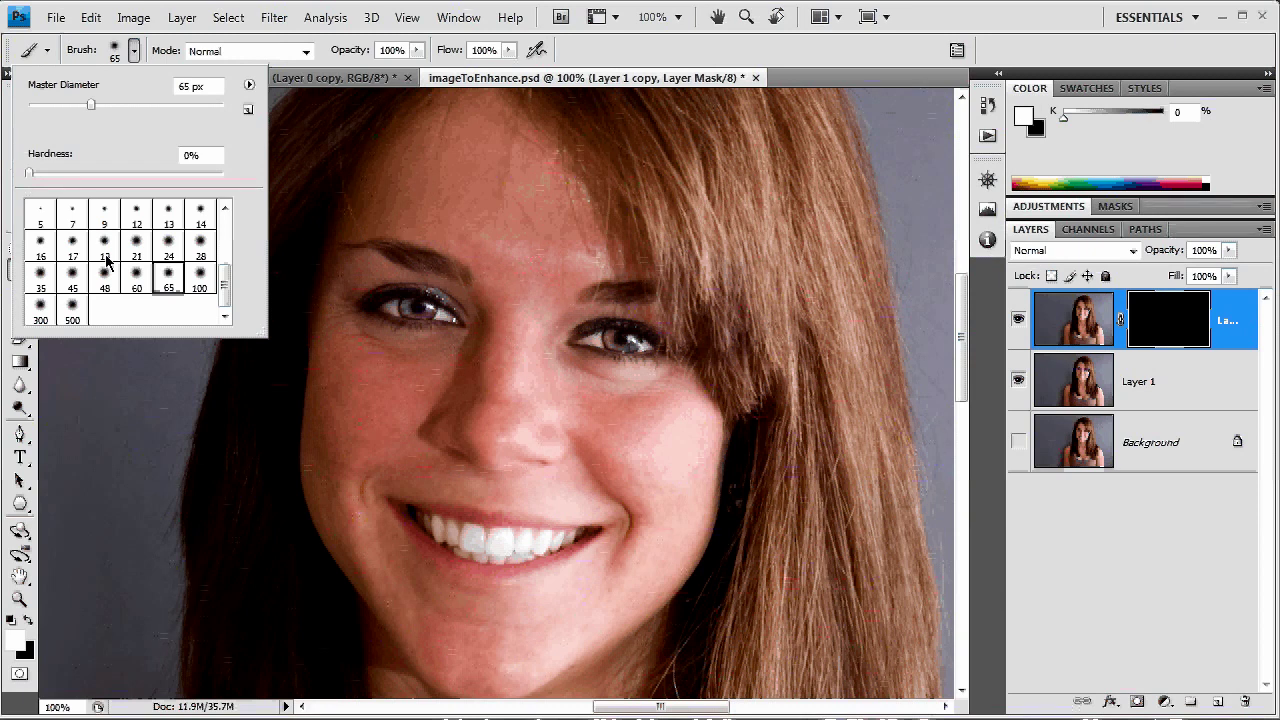
{"action": "left_click", "coordinate": [137, 248]}
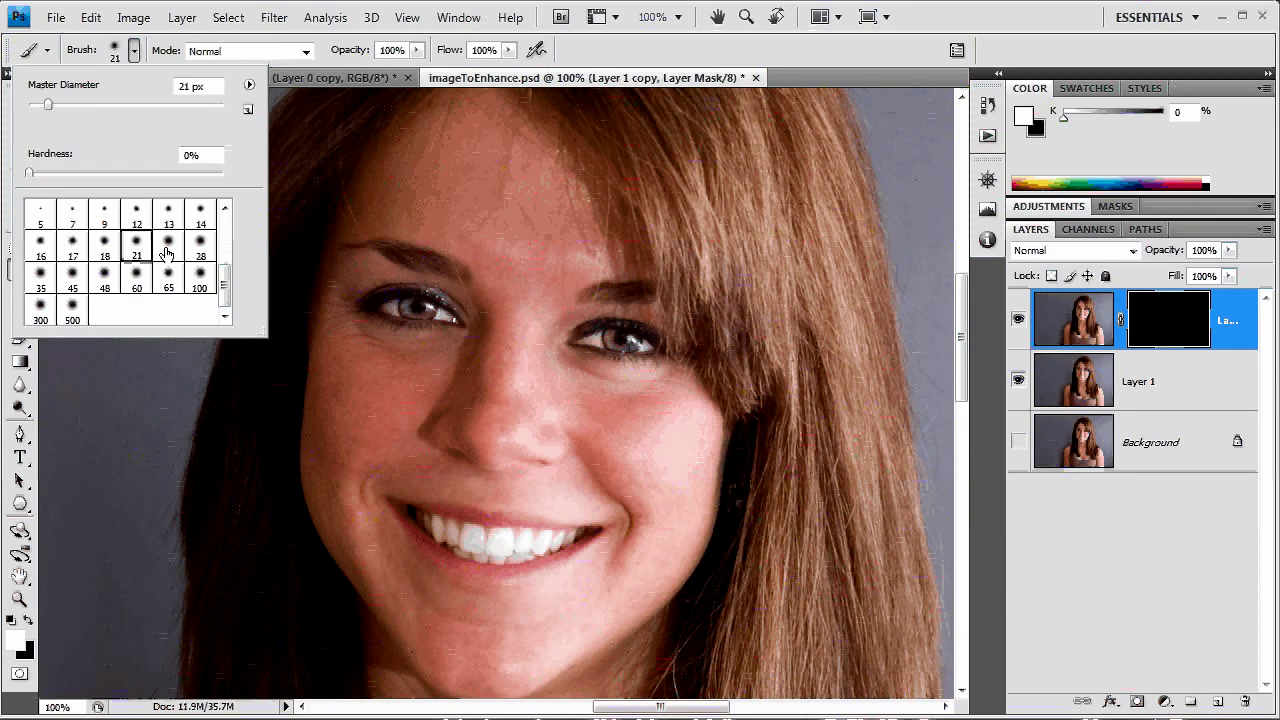
{"action": "left_click", "coordinate": [72, 278]}
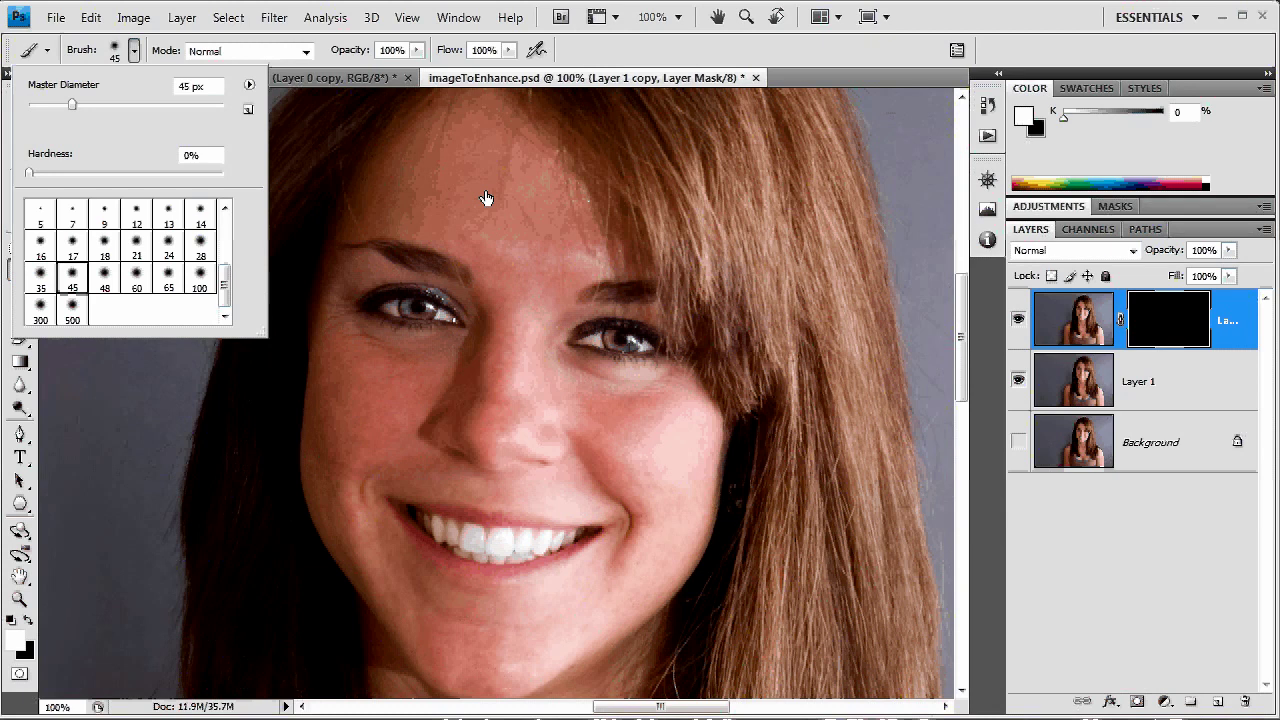
{"action": "left_click_drag", "start_coordinate": [29, 173], "coordinate": [30, 173]}
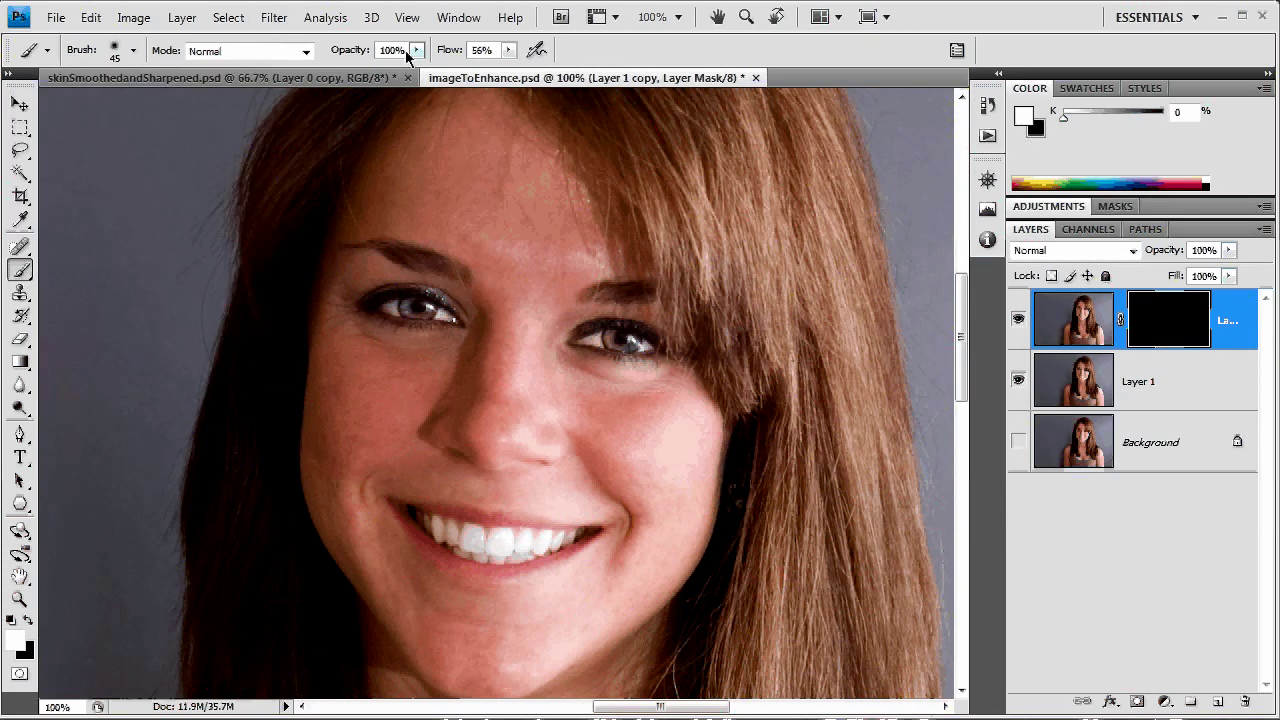
{"action": "key", "text": "shift+2"}
{"action": "key", "text": "shift+9"}
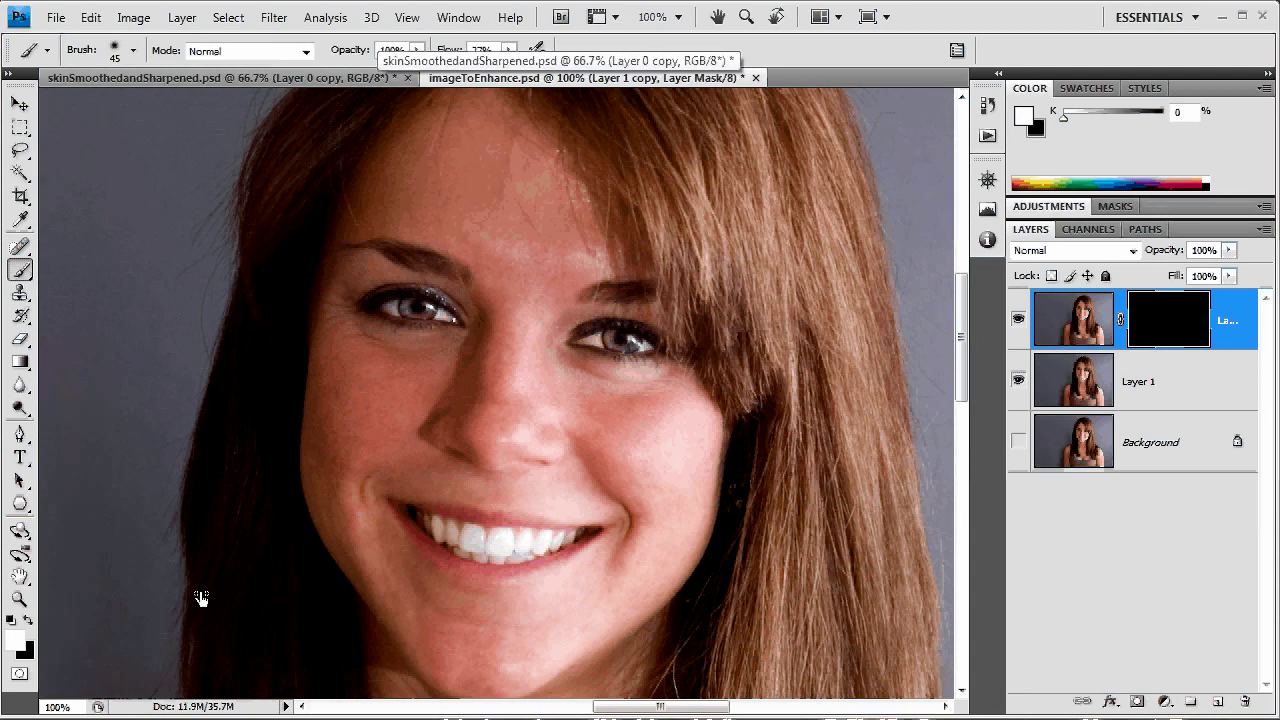
{"action": "left_click", "coordinate": [1030, 115]}
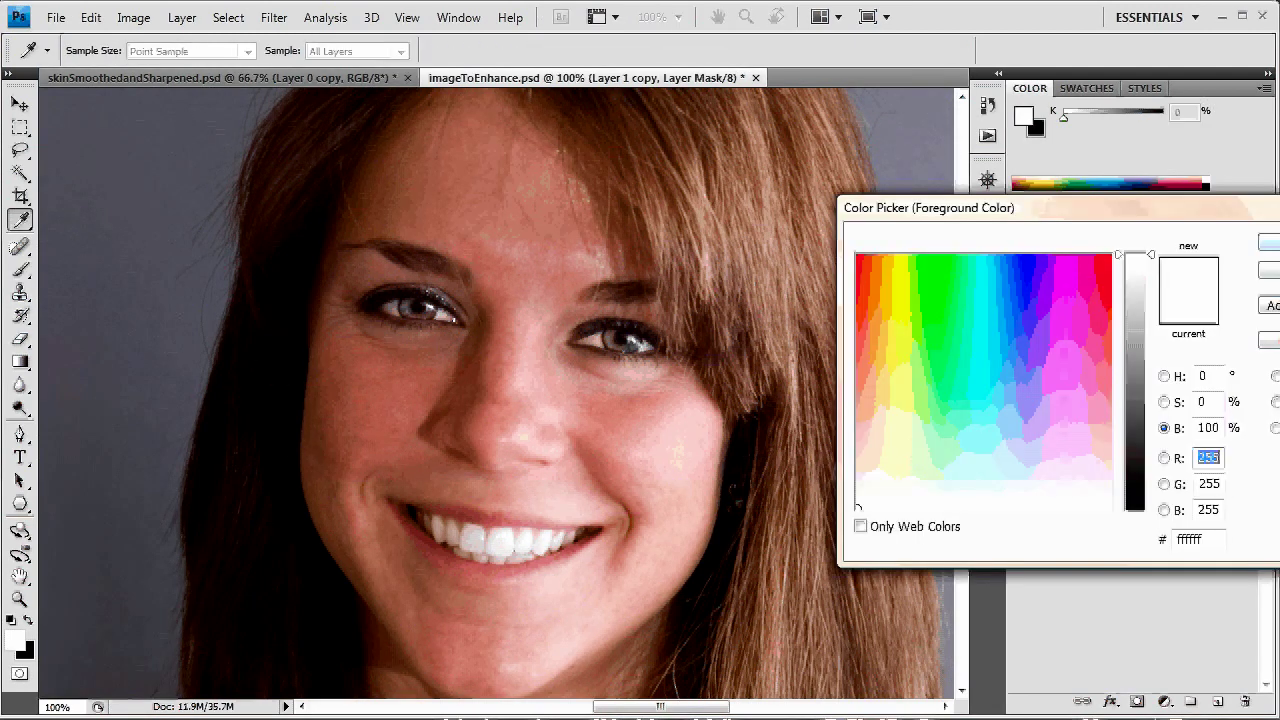
{"action": "key", "text": "Return"}
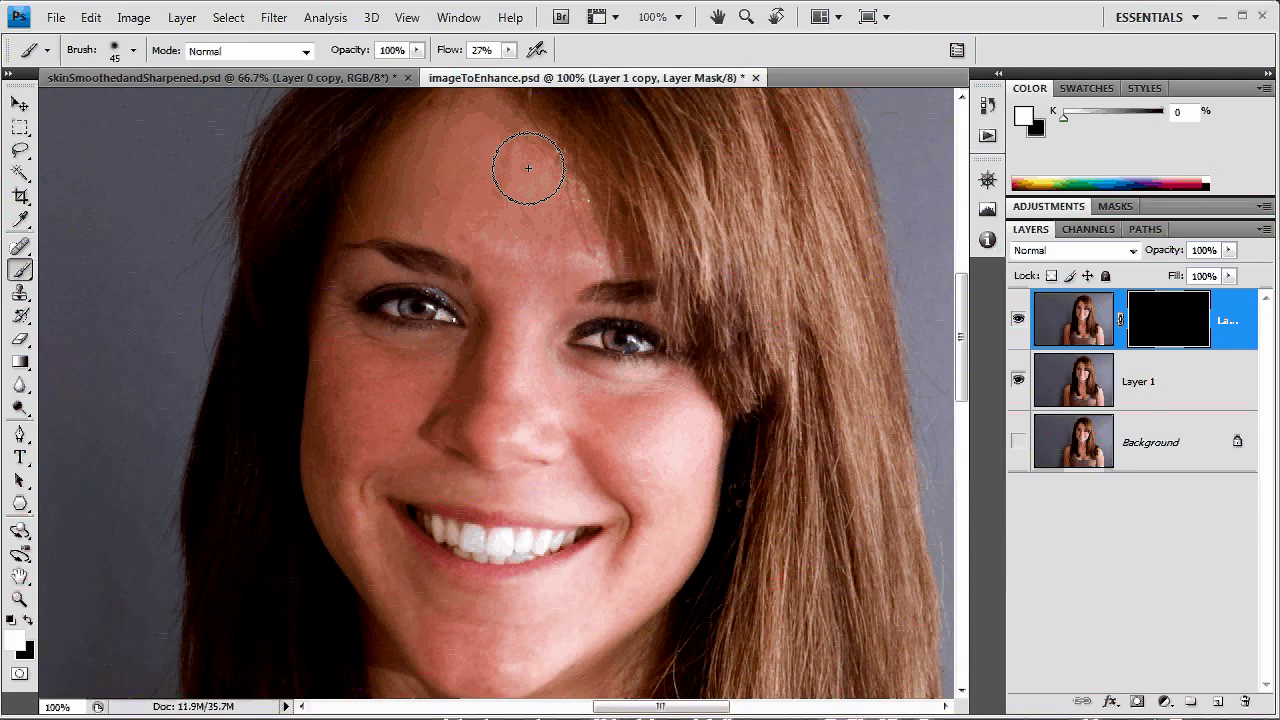
Paint the blur into the mask over the forehead, cheeks, nose and chin, reducing the brush to 25 px for tighter areas
{"action": "left_click_drag", "start_coordinate": [528, 168], "coordinate": [474, 211]}
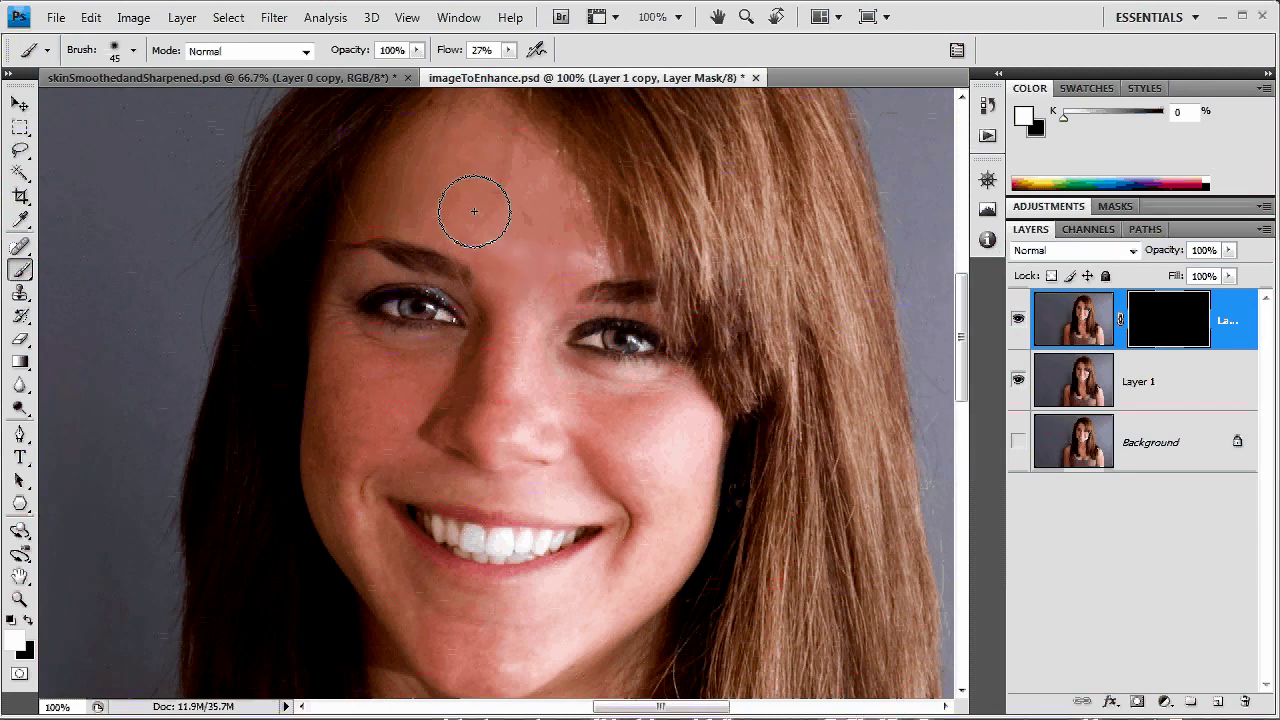
{"action": "left_click", "coordinate": [467, 116]}
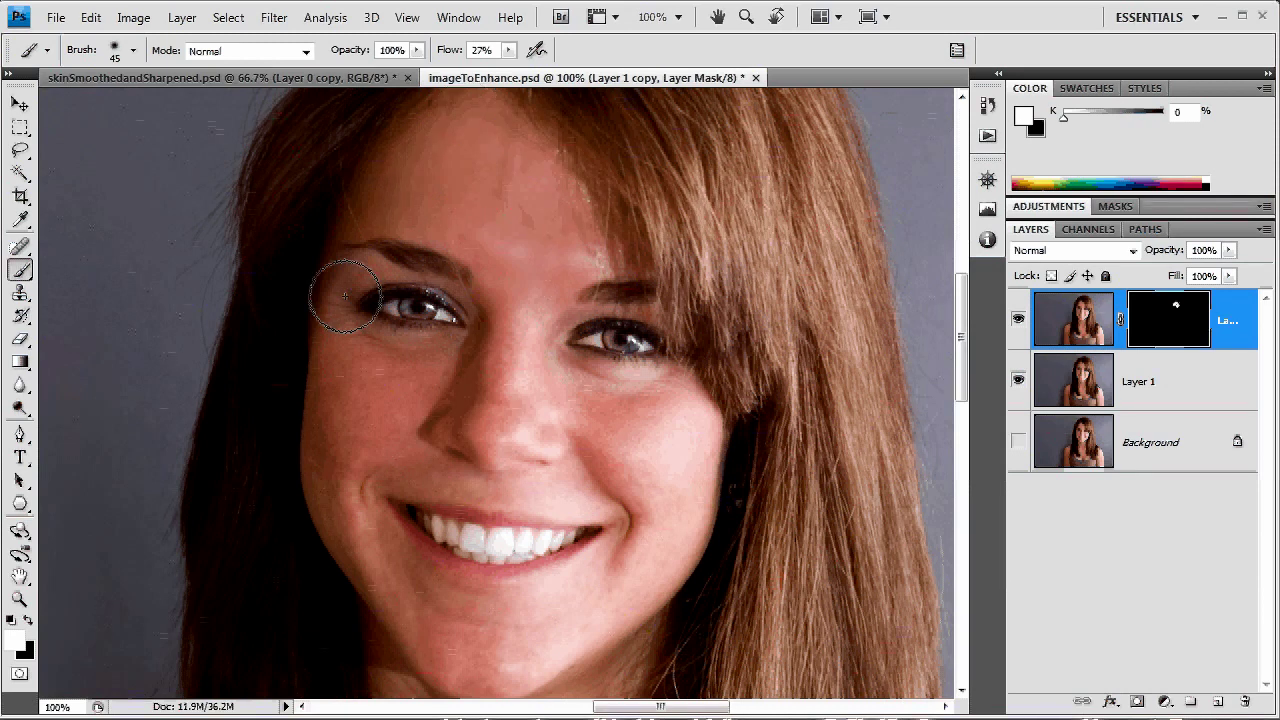
{"action": "left_click", "coordinate": [408, 380]}
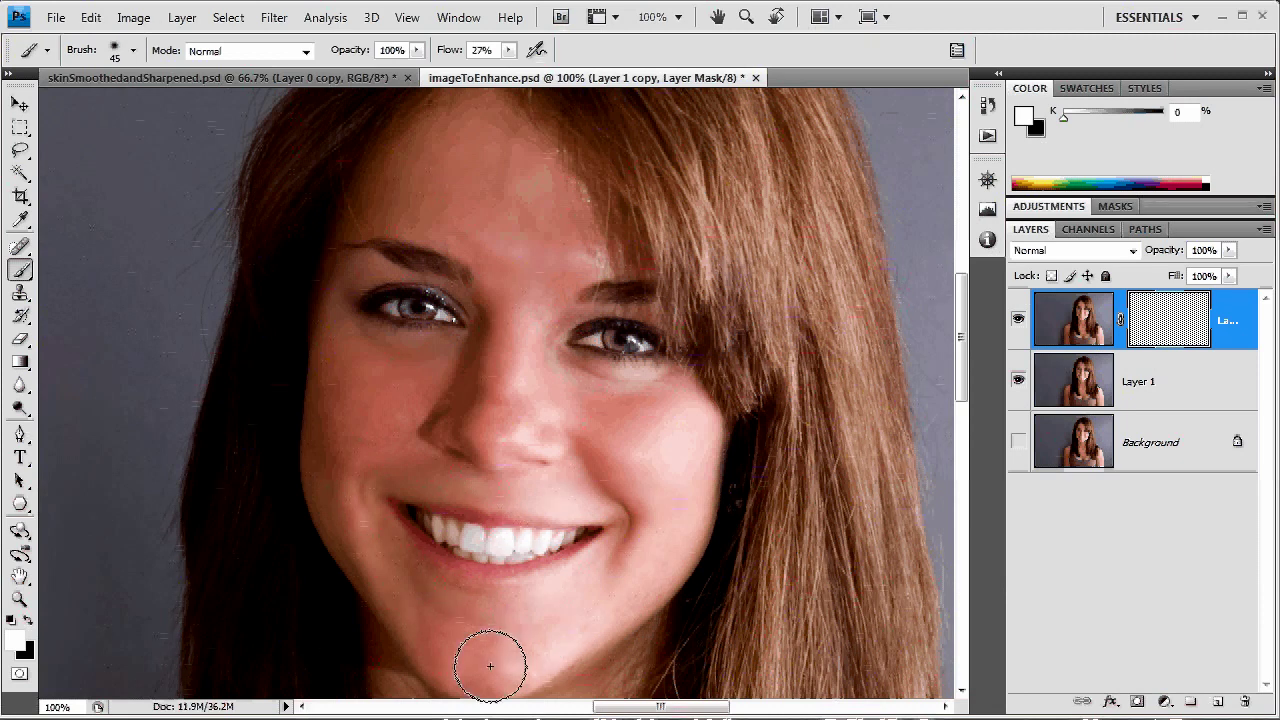
{"action": "key", "text": "ctrl+i"}
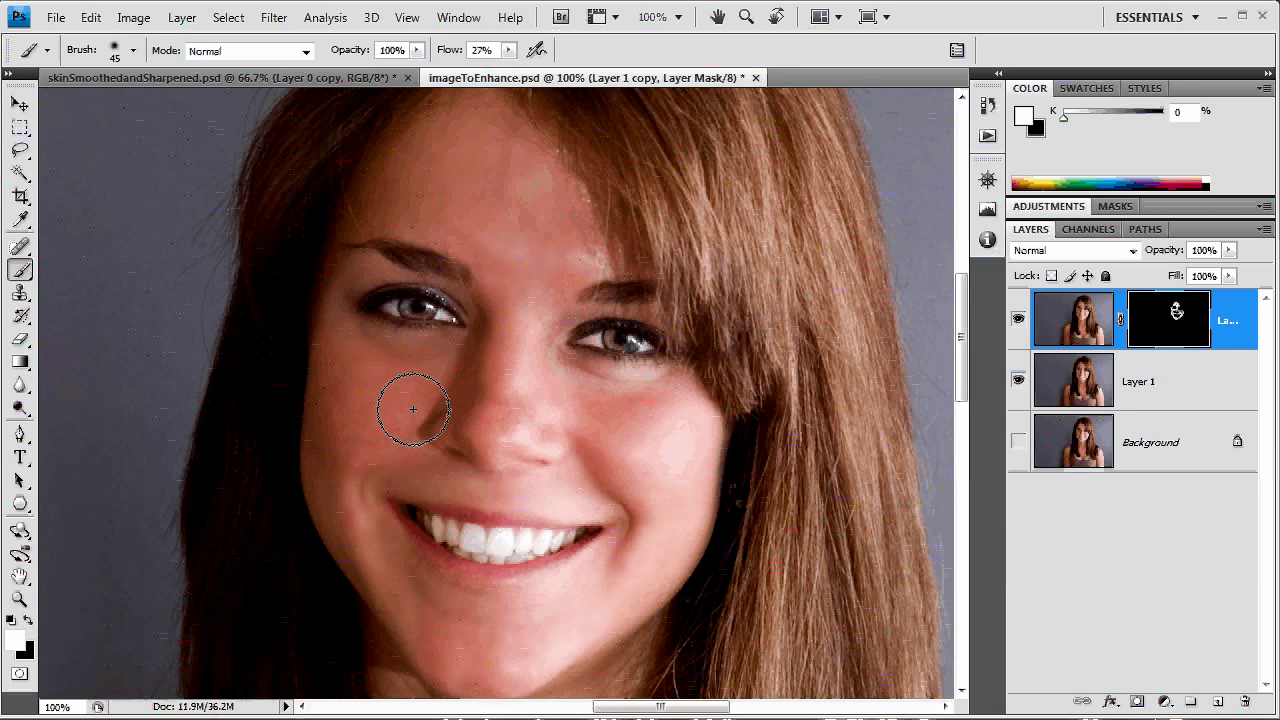
{"action": "left_click_drag", "start_coordinate": [413, 409], "coordinate": [567, 428]}
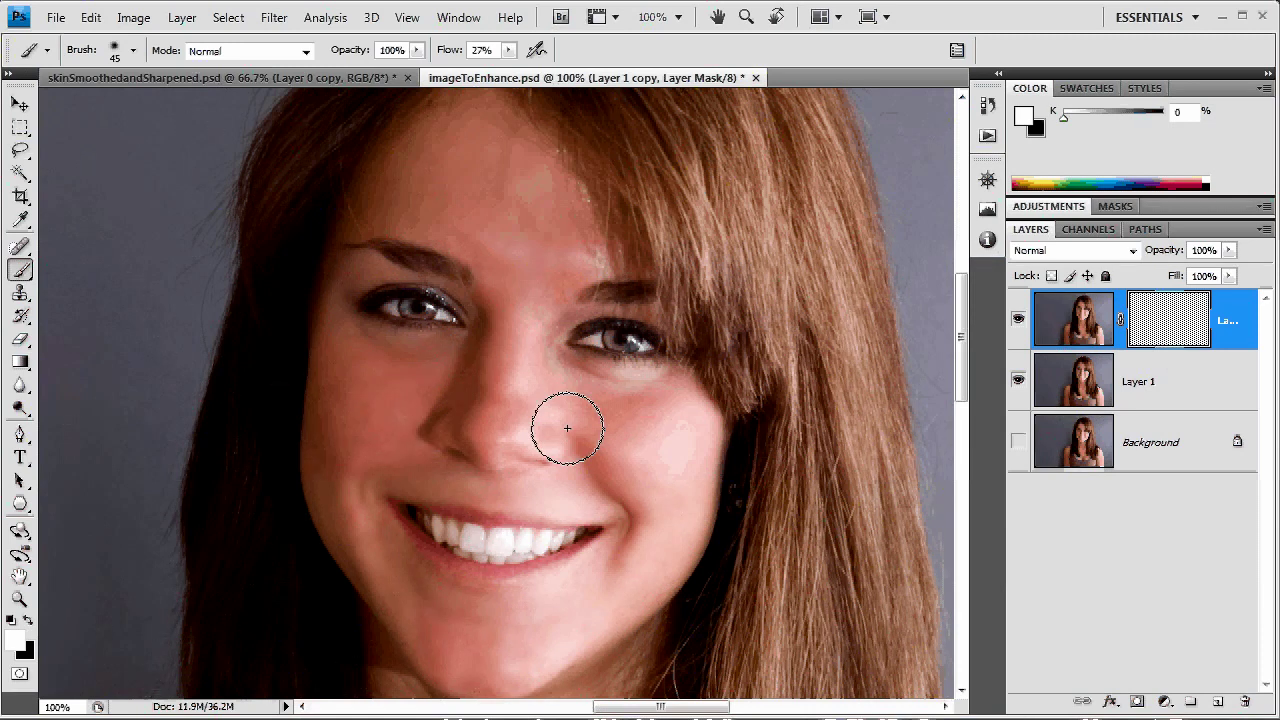
{"action": "key", "text": "ctrl+i"}
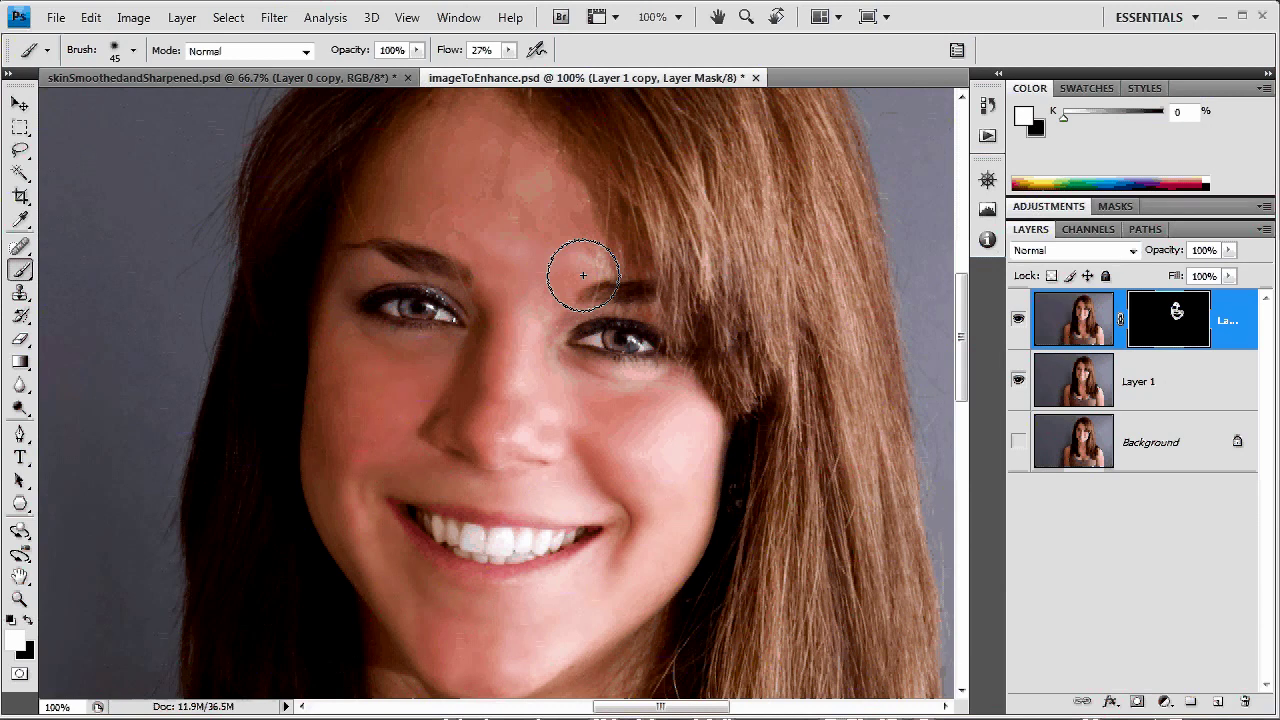
{"action": "key", "text": "bracketleft"}
{"action": "key", "text": "bracketleft"}
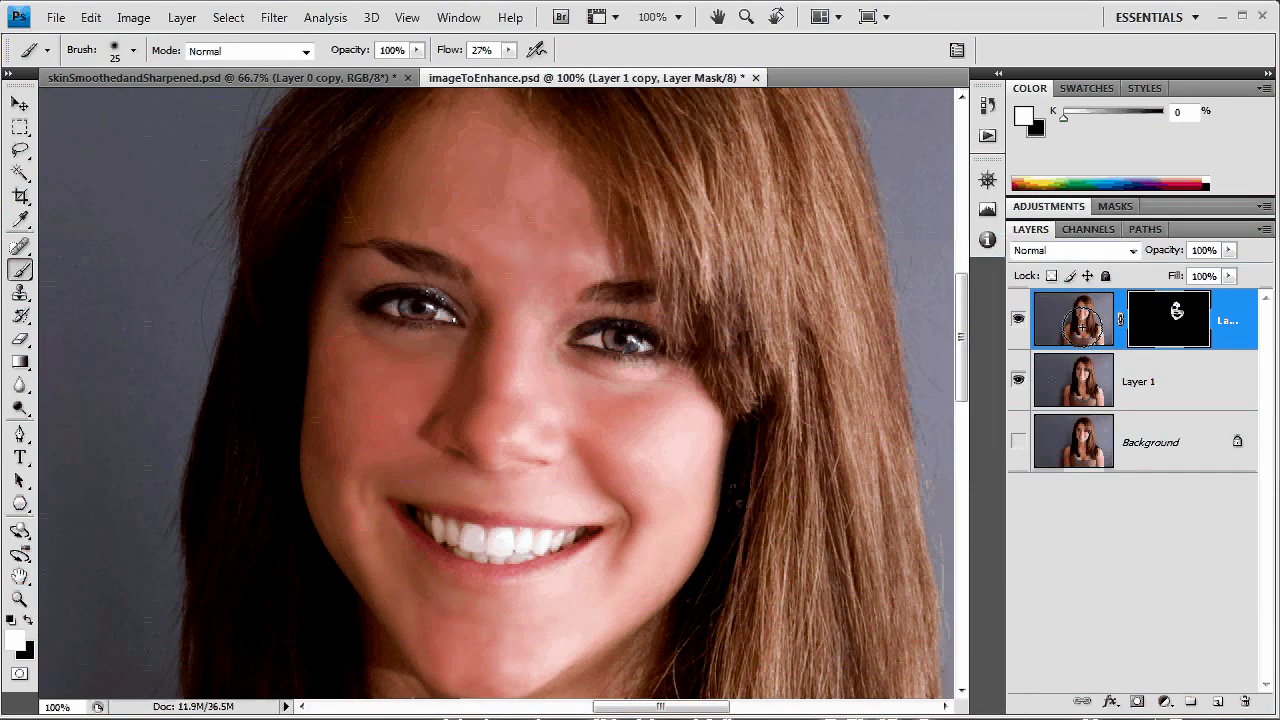
Lower the opacity of the blurred Layer 1 copy to 50%
{"action": "left_click", "coordinate": [1068, 330]}
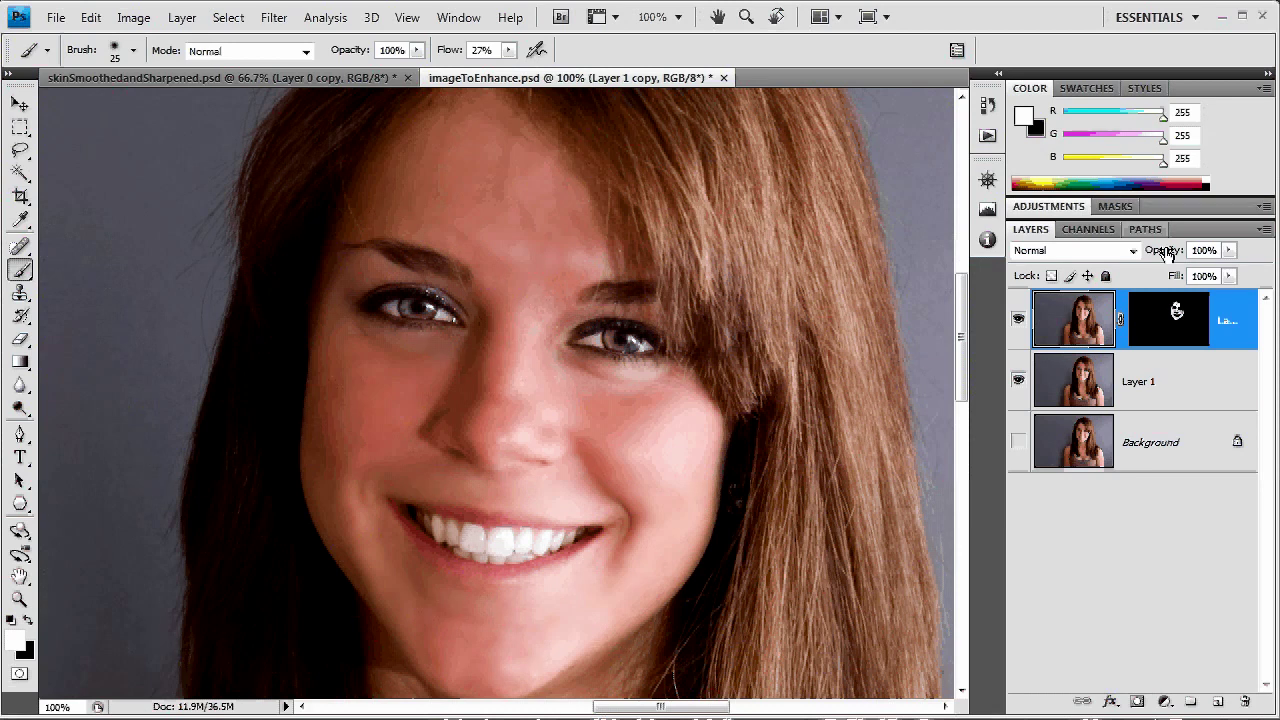
{"action": "left_click_drag", "start_coordinate": [1166, 252], "coordinate": [1138, 254]}
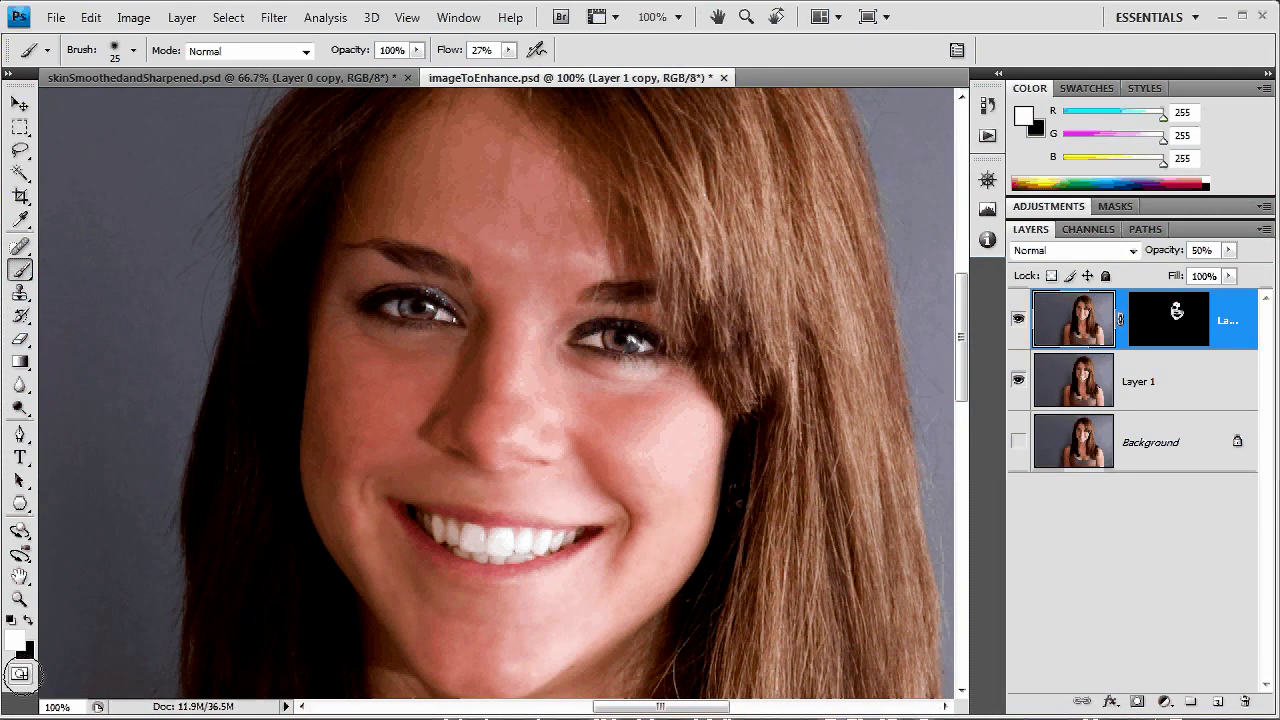
Enter Quick Mask mode and paint over the forehead with a black 50 px brush at 18% flow
{"action": "left_click", "coordinate": [20, 675]}
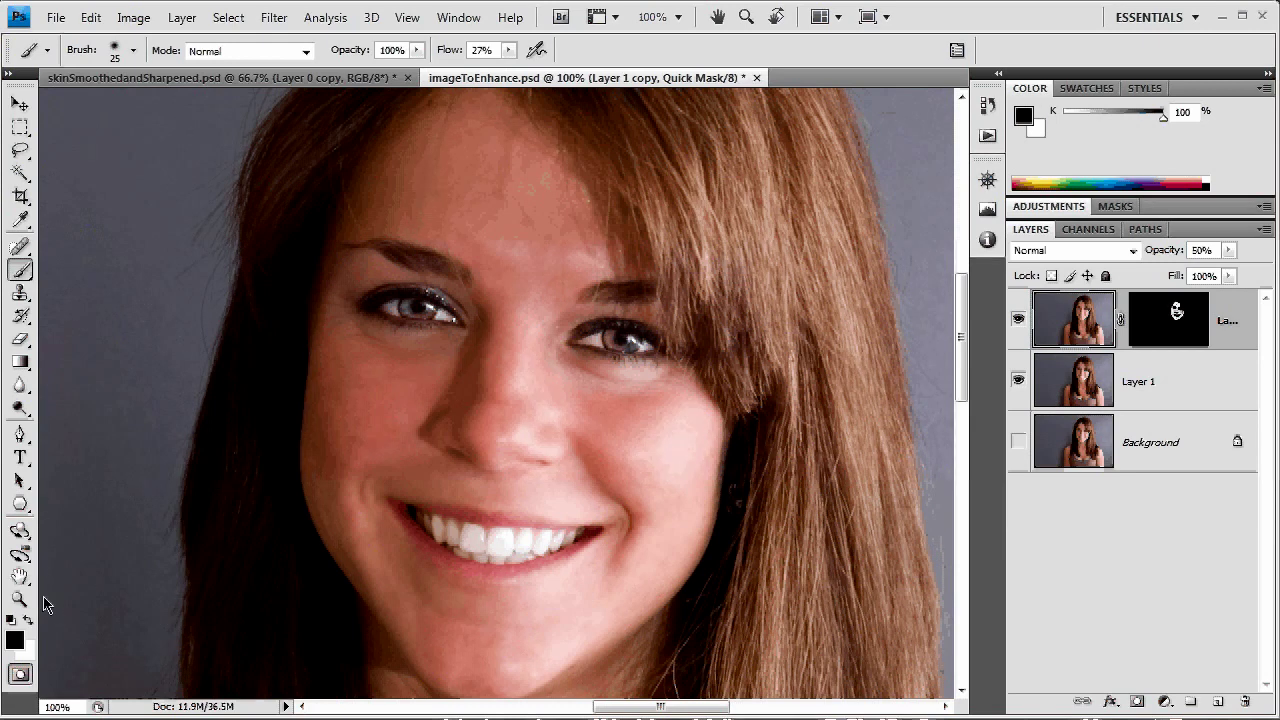
{"action": "key", "text": "bracketright"}
{"action": "key", "text": "bracketleft"}
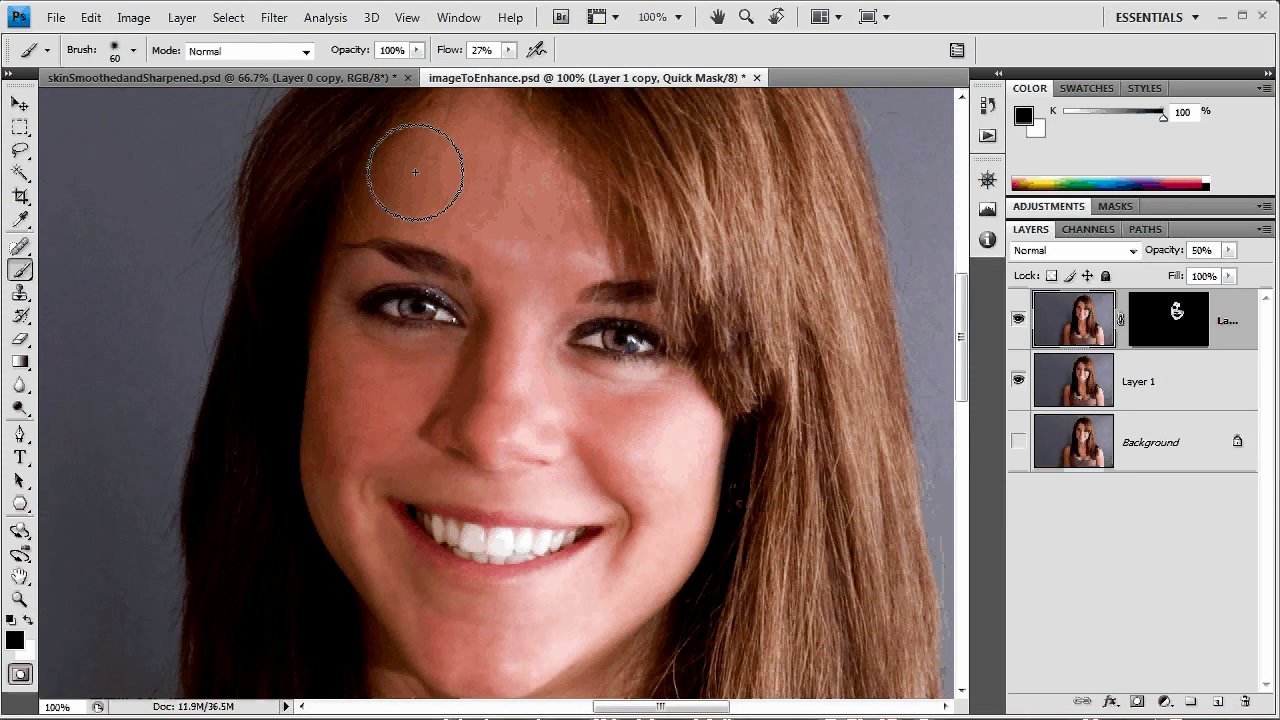
{"action": "left_click_drag", "start_coordinate": [455, 54], "coordinate": [444, 73]}
{"action": "left_click_drag", "start_coordinate": [463, 124], "coordinate": [394, 205]}
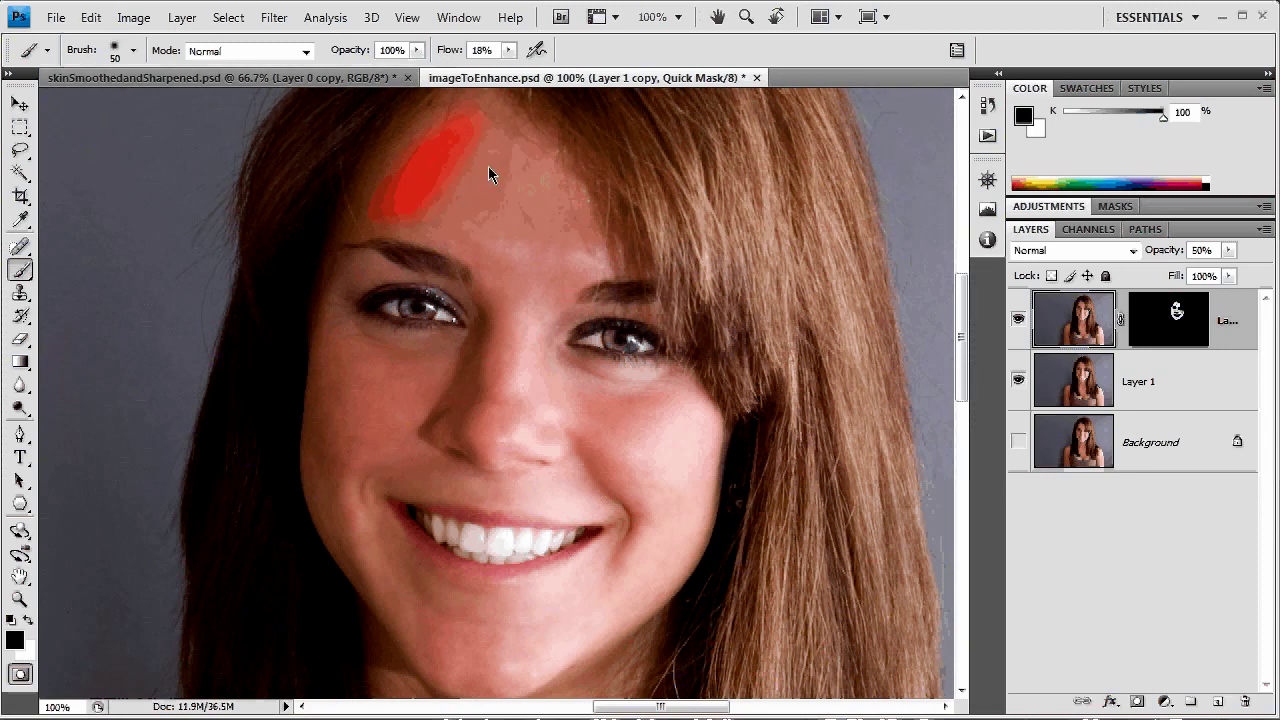
{"action": "mouse_move", "coordinate": [488, 166]}
{"action": "left_mouse_down"}
{"action": "mouse_move", "coordinate": [480, 246]}
{"action": "mouse_move", "coordinate": [537, 243]}
{"action": "mouse_move", "coordinate": [532, 210]}
{"action": "left_mouse_up"}
Extend the Quick Mask over the cheeks, nose and chin, leaving out the eyes, eyebrows and mouth
{"action": "mouse_move", "coordinate": [362, 256]}
{"action": "left_mouse_down"}
{"action": "mouse_move", "coordinate": [330, 370]}
{"action": "mouse_move", "coordinate": [379, 441]}
{"action": "mouse_move", "coordinate": [334, 491]}
{"action": "mouse_move", "coordinate": [400, 610]}
{"action": "left_mouse_up"}
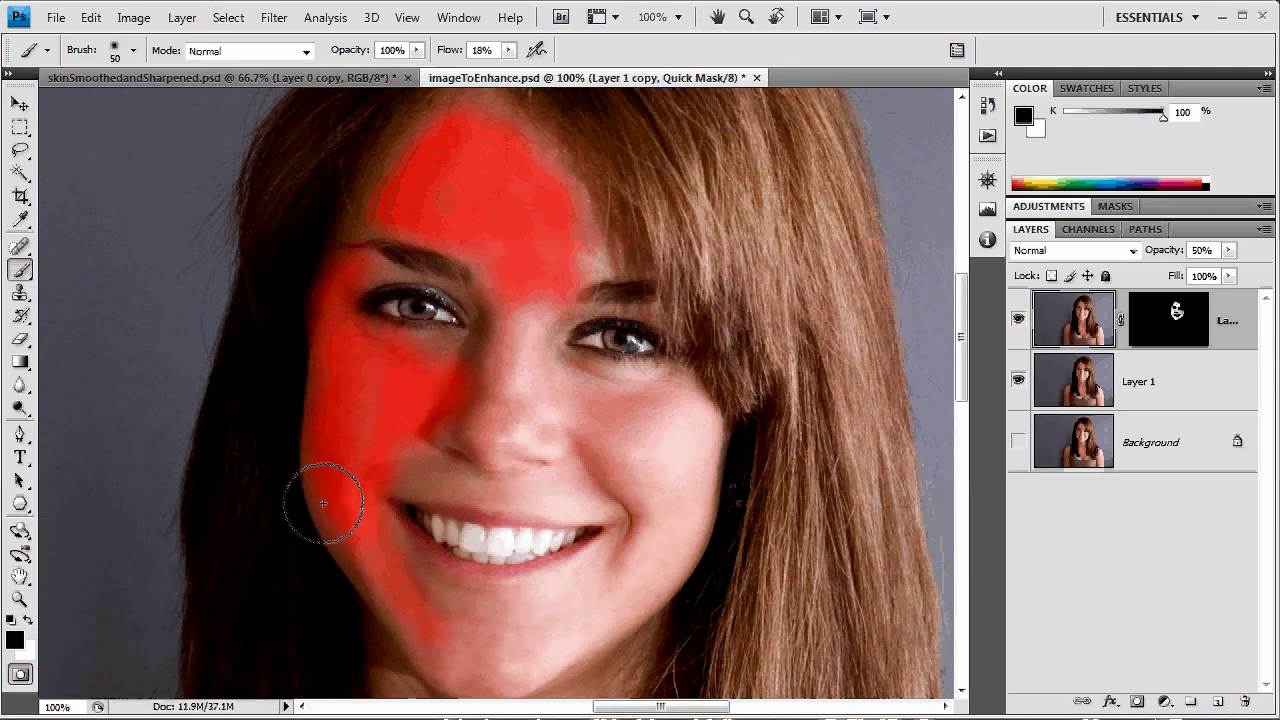
{"action": "left_click_drag", "start_coordinate": [323, 508], "coordinate": [449, 665]}
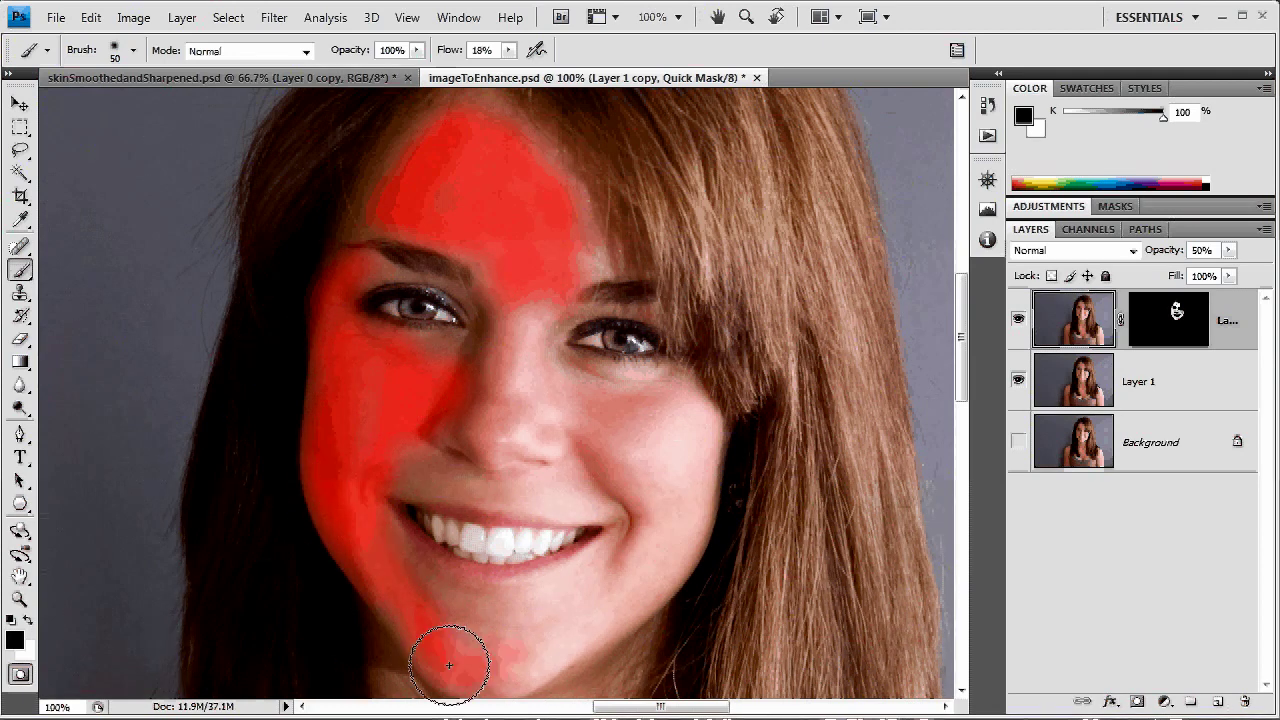
{"action": "left_click_drag", "start_coordinate": [516, 545], "coordinate": [507, 516]}
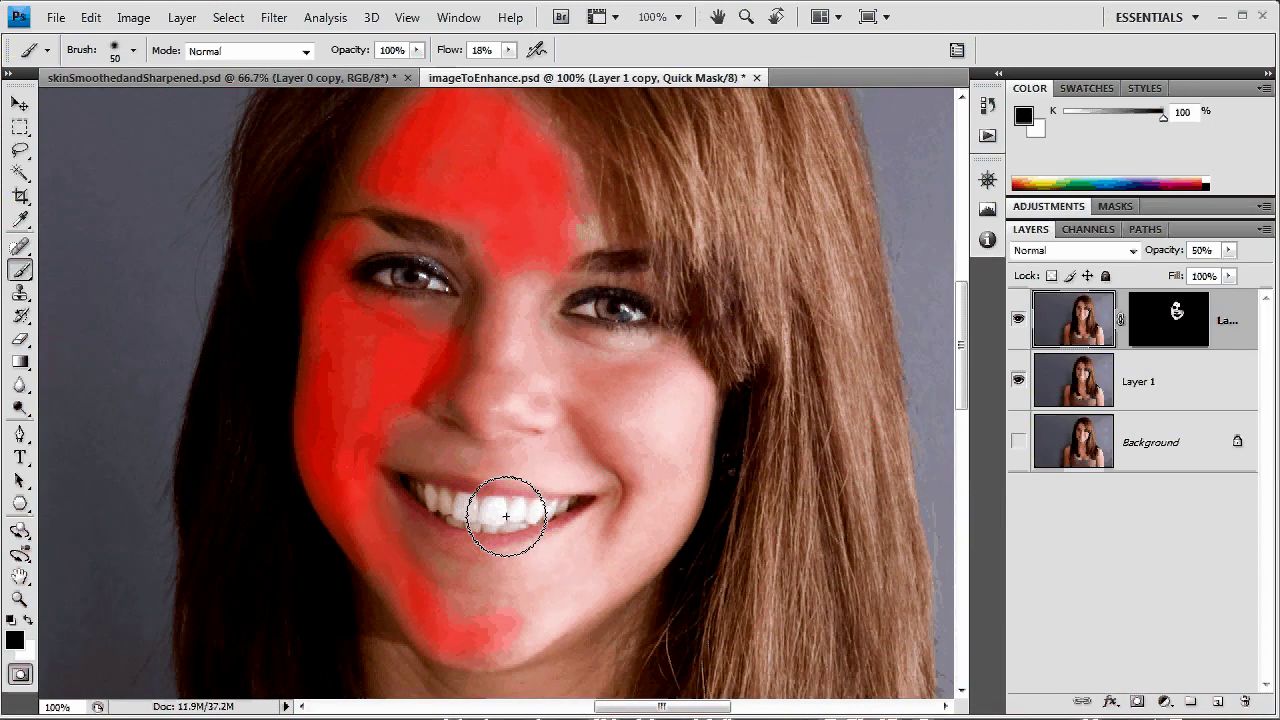
{"action": "mouse_move", "coordinate": [524, 641]}
{"action": "left_mouse_down"}
{"action": "mouse_move", "coordinate": [355, 475]}
{"action": "mouse_move", "coordinate": [543, 585]}
{"action": "mouse_move", "coordinate": [566, 574]}
{"action": "mouse_move", "coordinate": [588, 364]}
{"action": "mouse_move", "coordinate": [560, 433]}
{"action": "mouse_move", "coordinate": [427, 420]}
{"action": "mouse_move", "coordinate": [531, 308]}
{"action": "mouse_move", "coordinate": [480, 443]}
{"action": "left_mouse_up"}
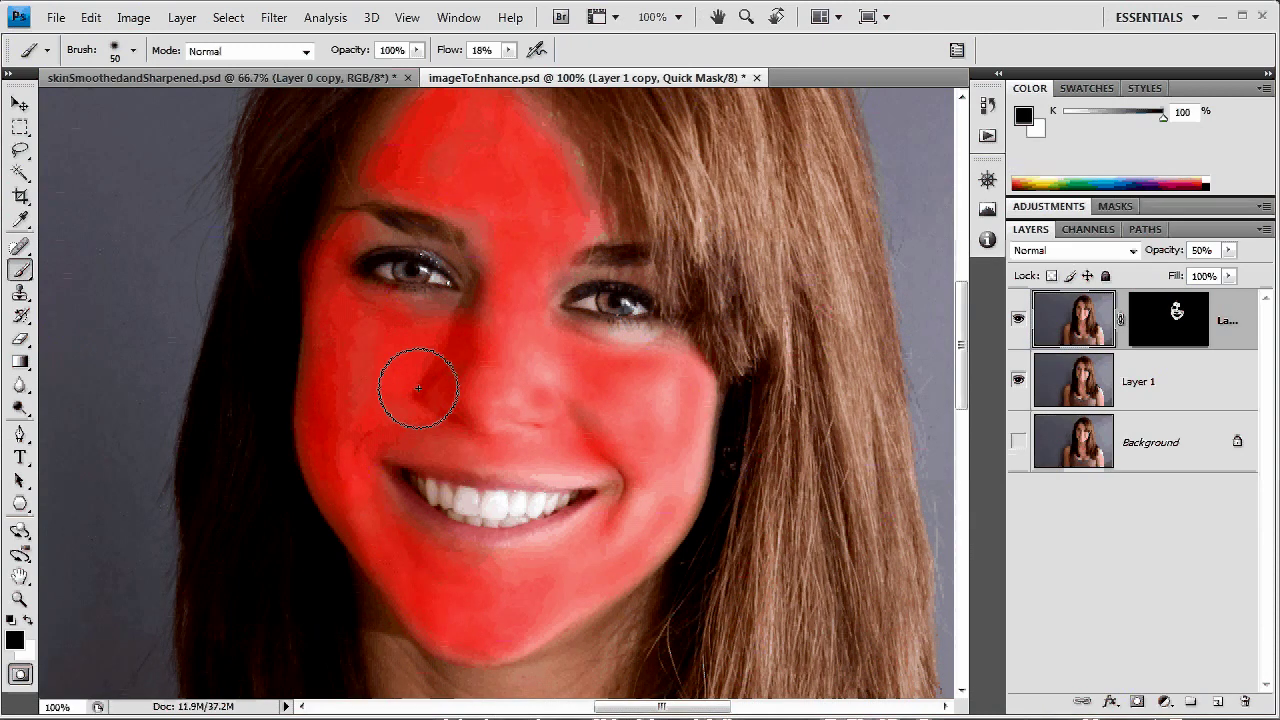
{"action": "mouse_move", "coordinate": [536, 626]}
{"action": "left_mouse_down"}
{"action": "mouse_move", "coordinate": [533, 585]}
{"action": "mouse_move", "coordinate": [683, 423]}
{"action": "mouse_move", "coordinate": [592, 392]}
{"action": "mouse_move", "coordinate": [567, 346]}
{"action": "left_mouse_up"}
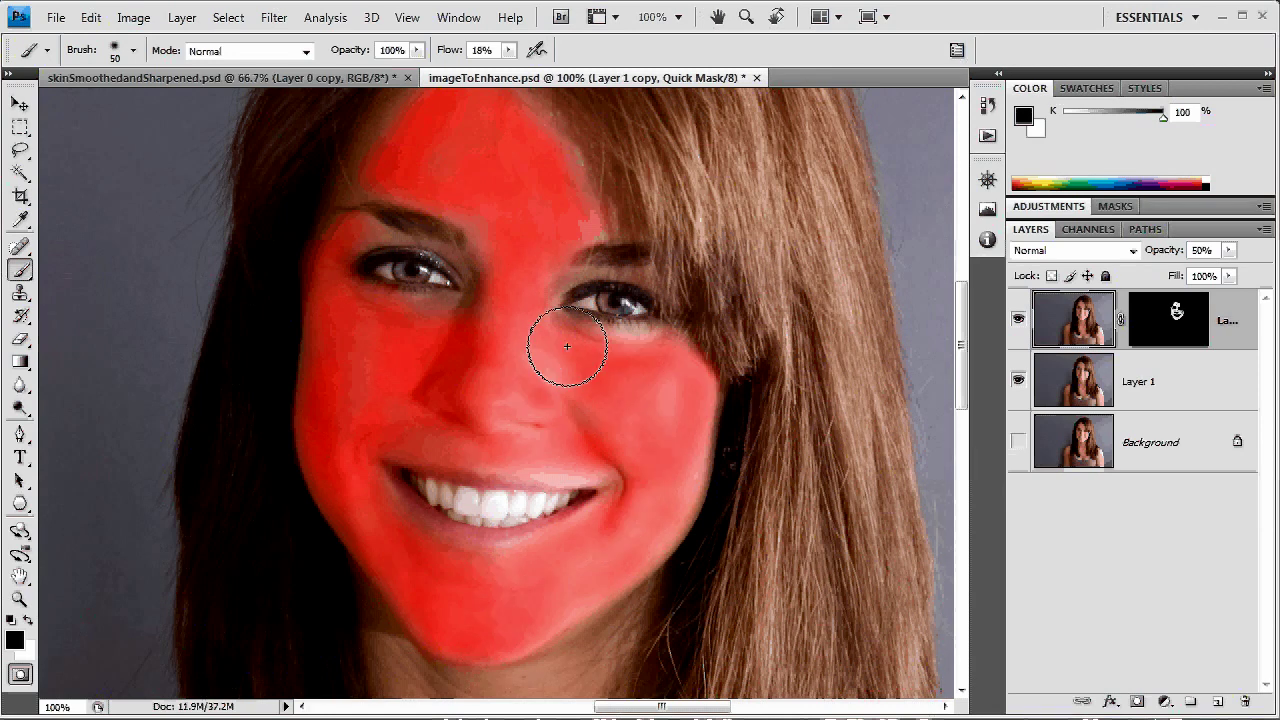
{"action": "left_click_drag", "start_coordinate": [529, 247], "coordinate": [541, 300]}
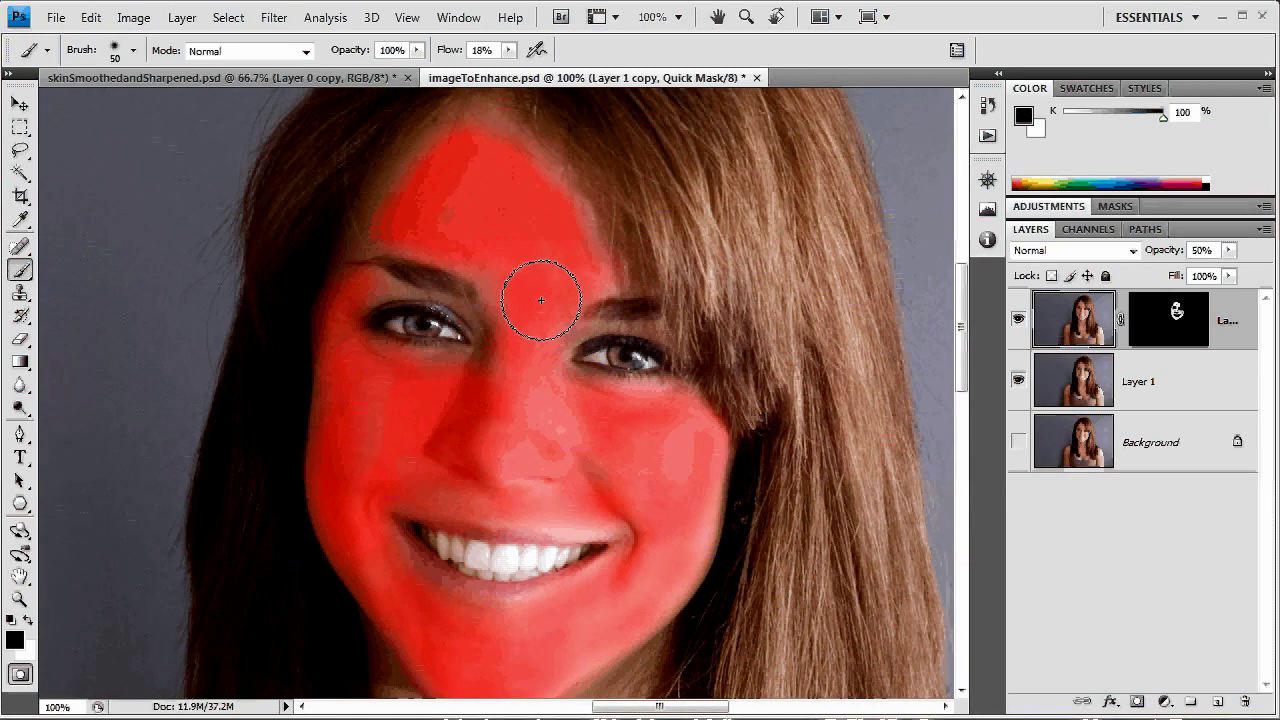
{"action": "left_click_drag", "start_coordinate": [549, 441], "coordinate": [549, 415]}
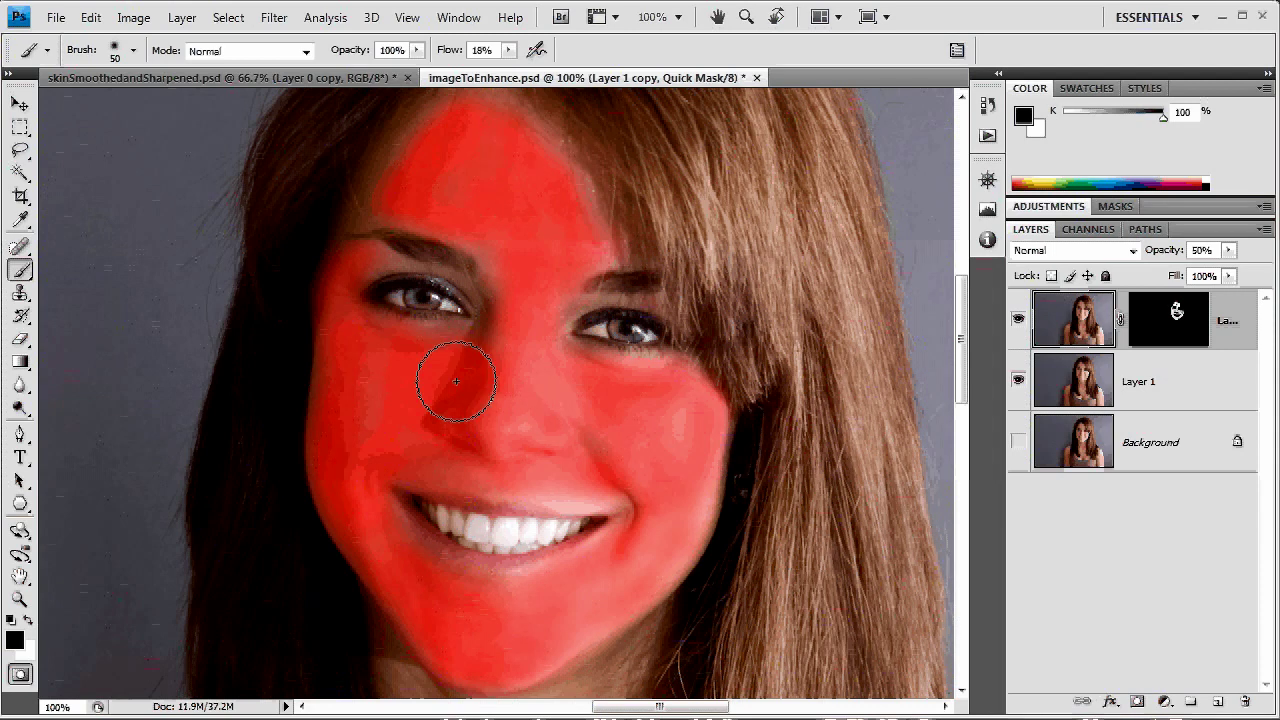
Fill the remaining gaps in the Quick Mask on the cheeks and beside the mouth, and convert it to a selection
{"action": "key", "text": "x"}
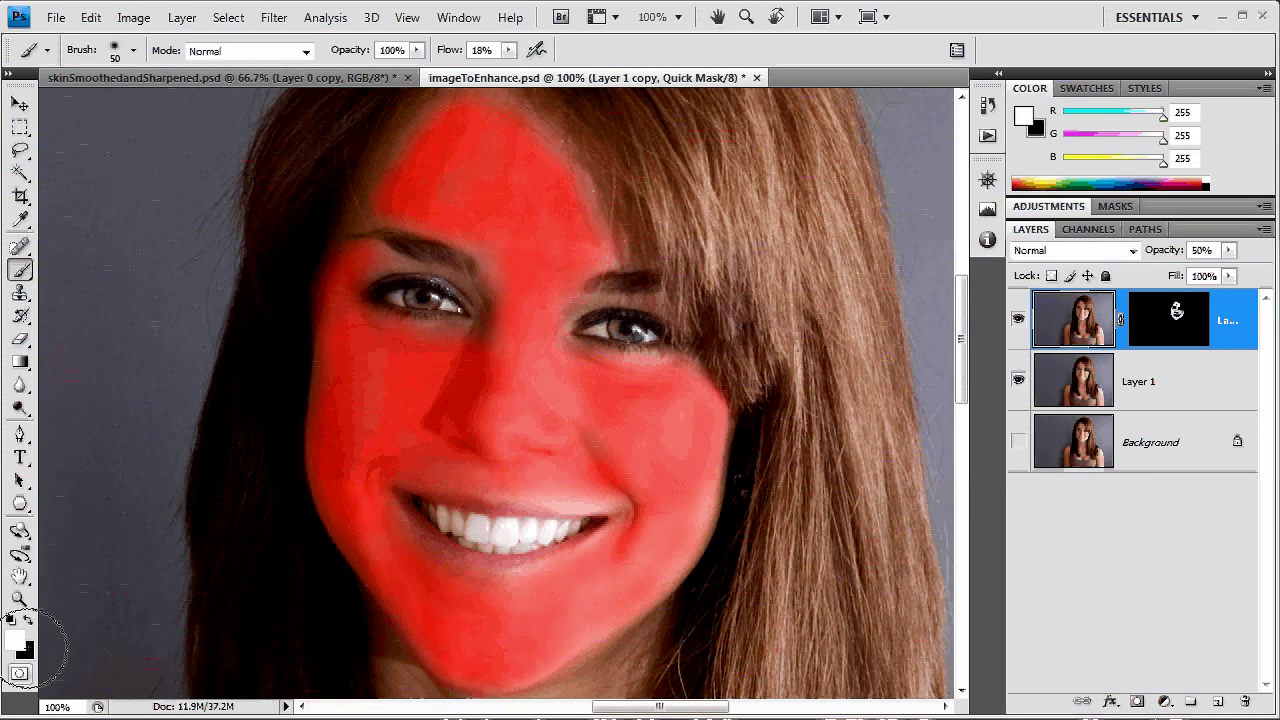
{"action": "key", "text": "q"}
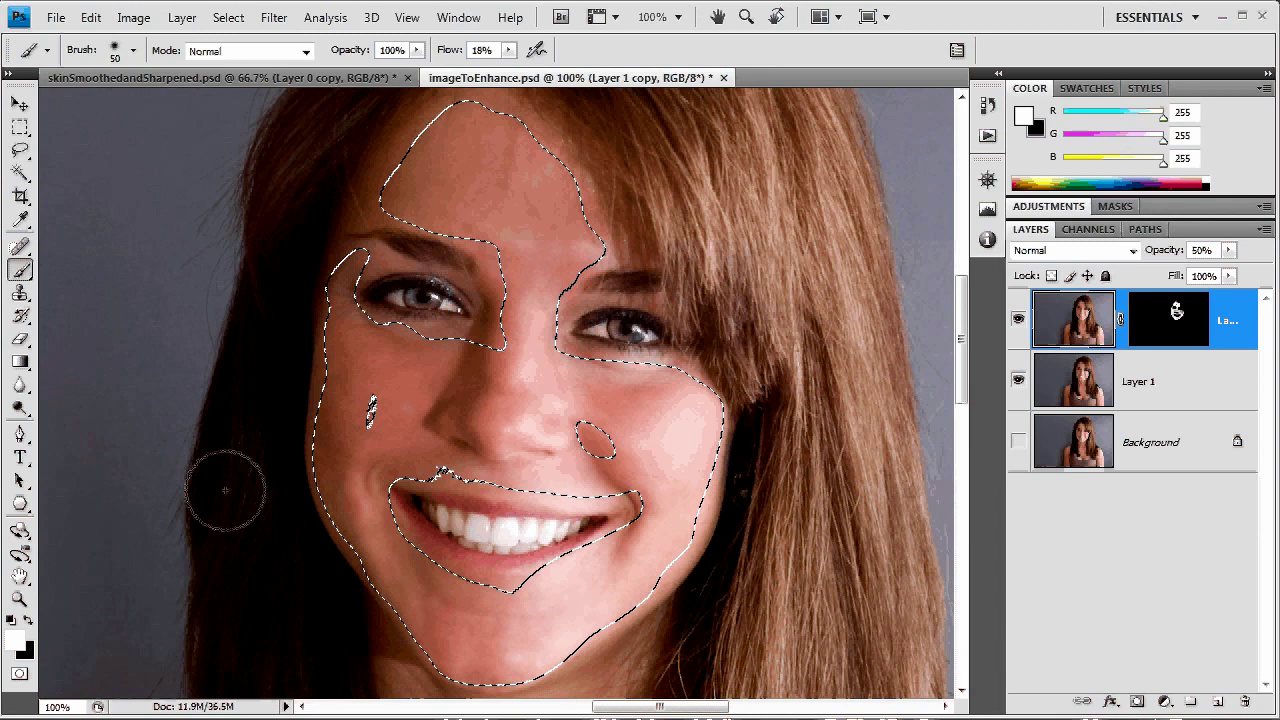
{"action": "key", "text": "q"}
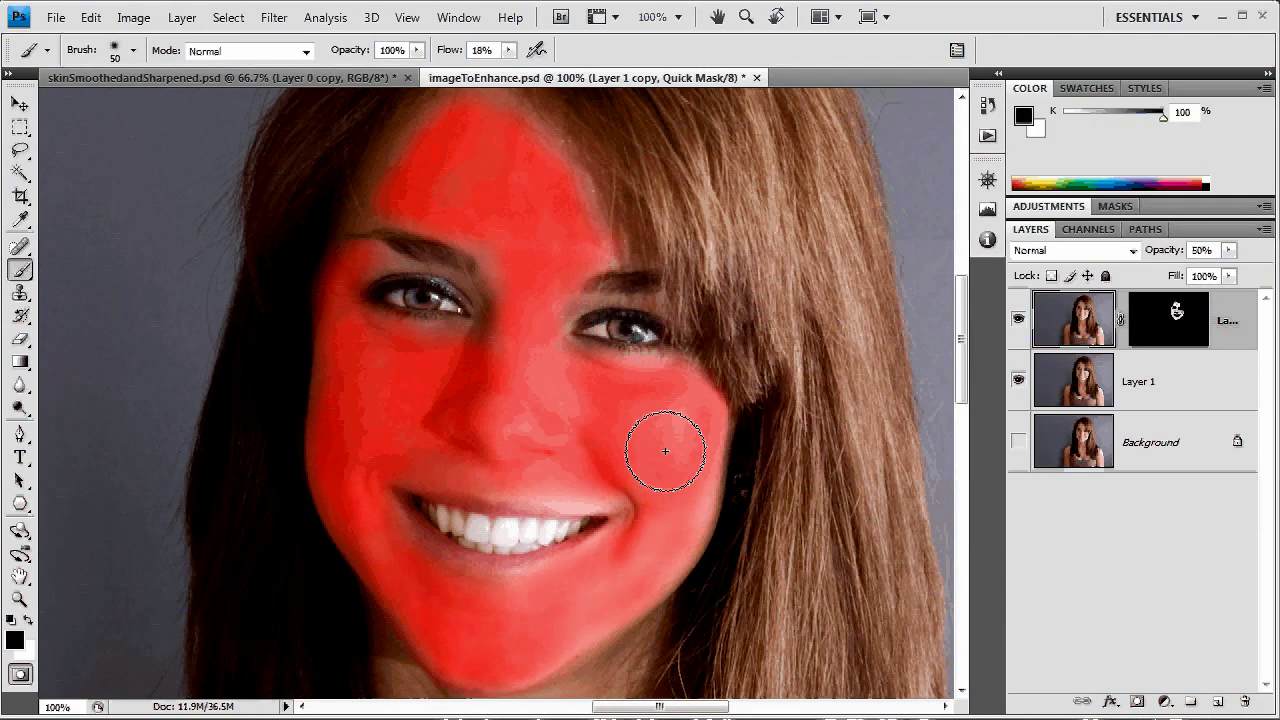
{"action": "left_click_drag", "start_coordinate": [657, 443], "coordinate": [620, 554]}
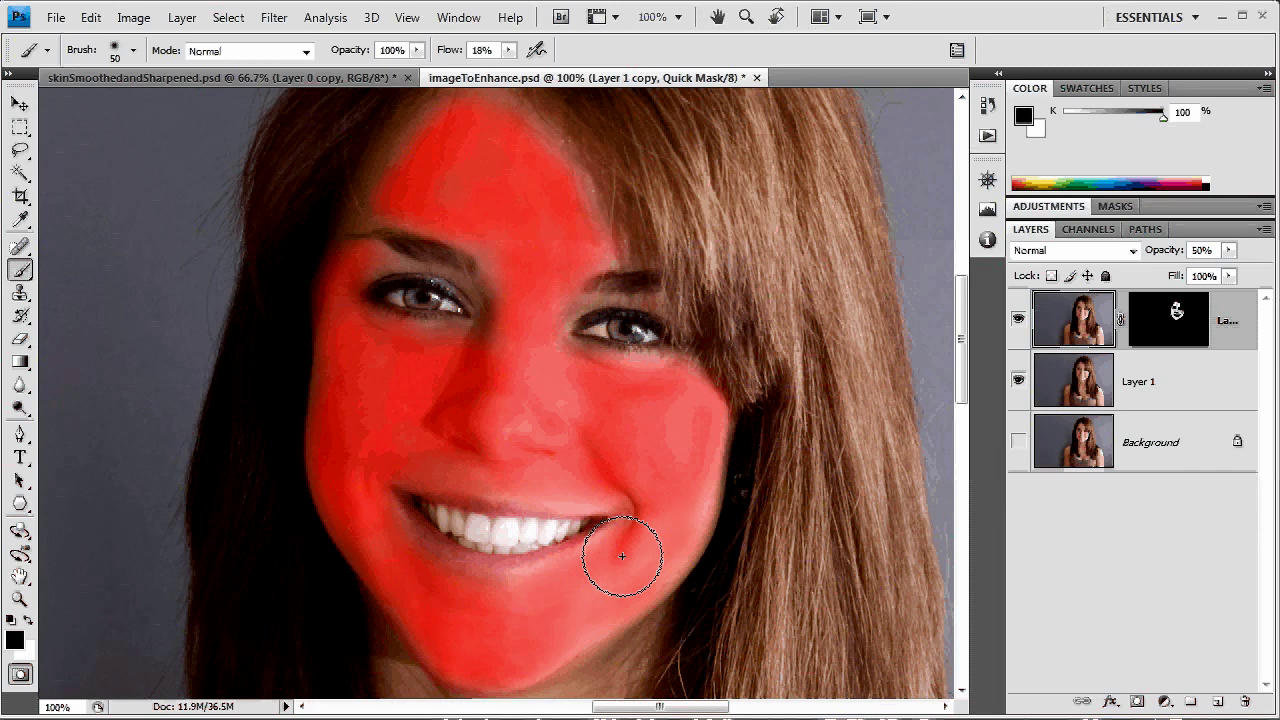
{"action": "key", "text": "q"}
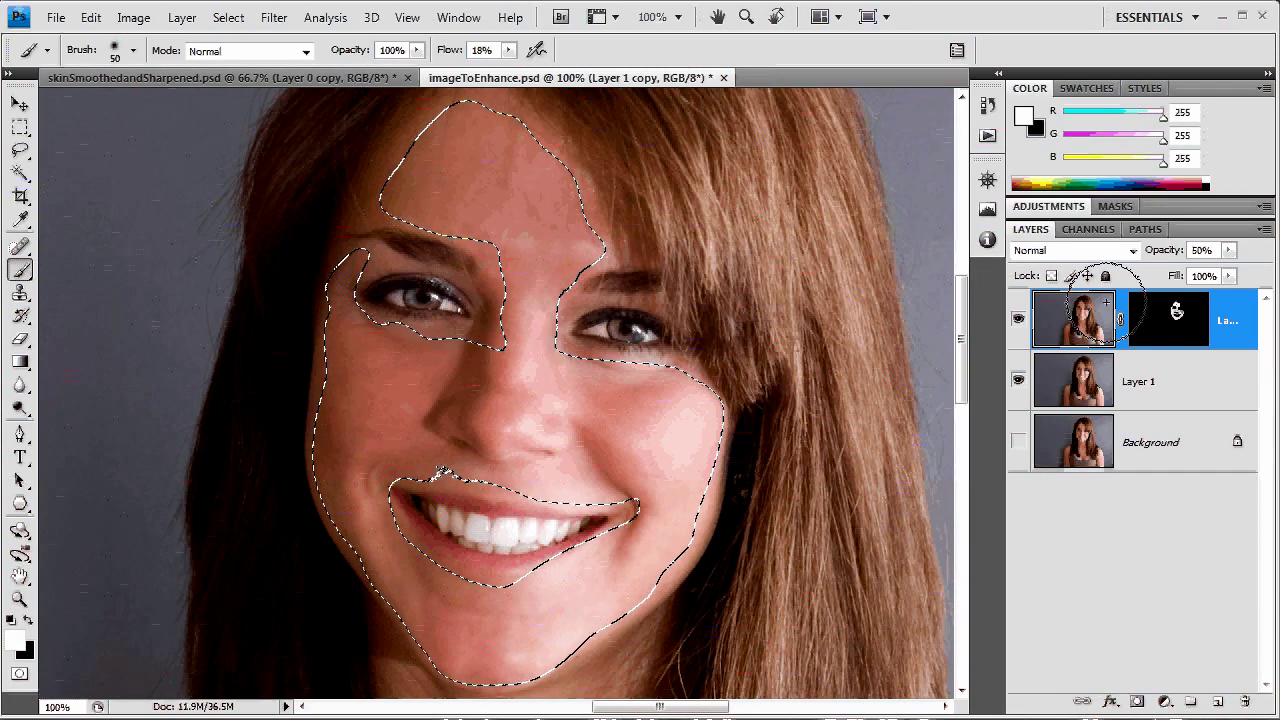
{"action": "left_click", "coordinate": [1086, 393]}
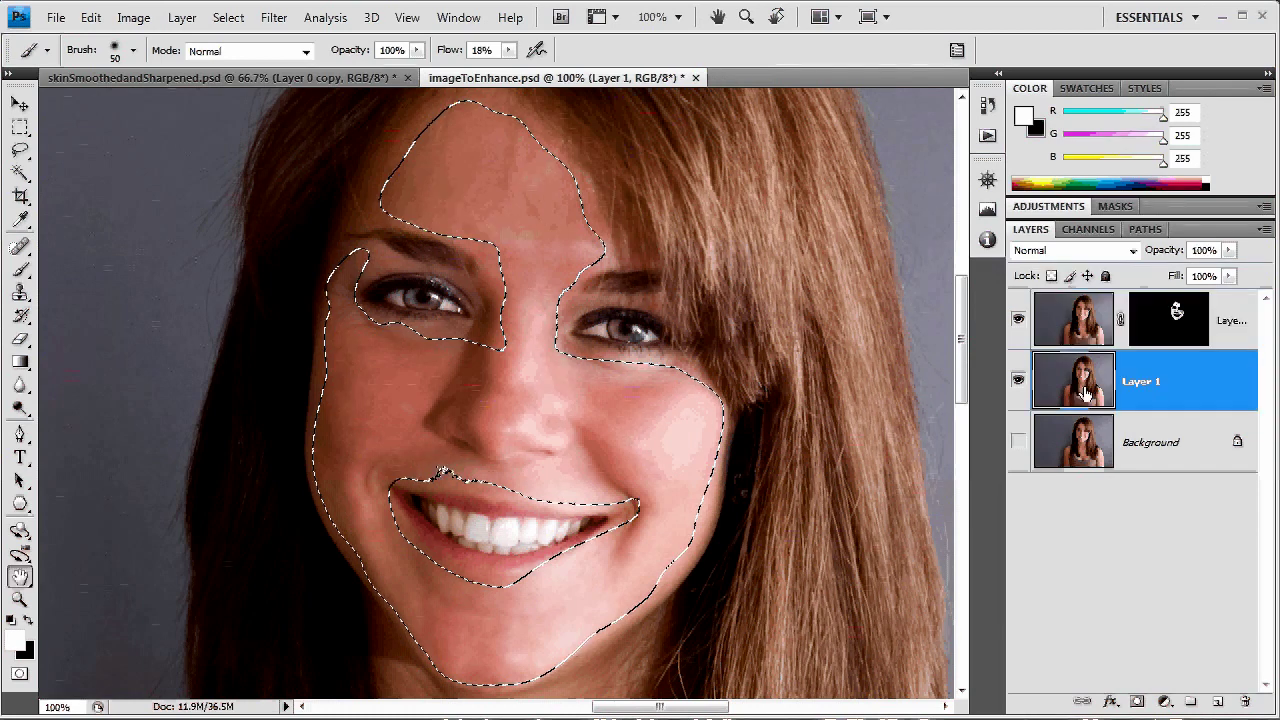
{"action": "key", "text": "b"}
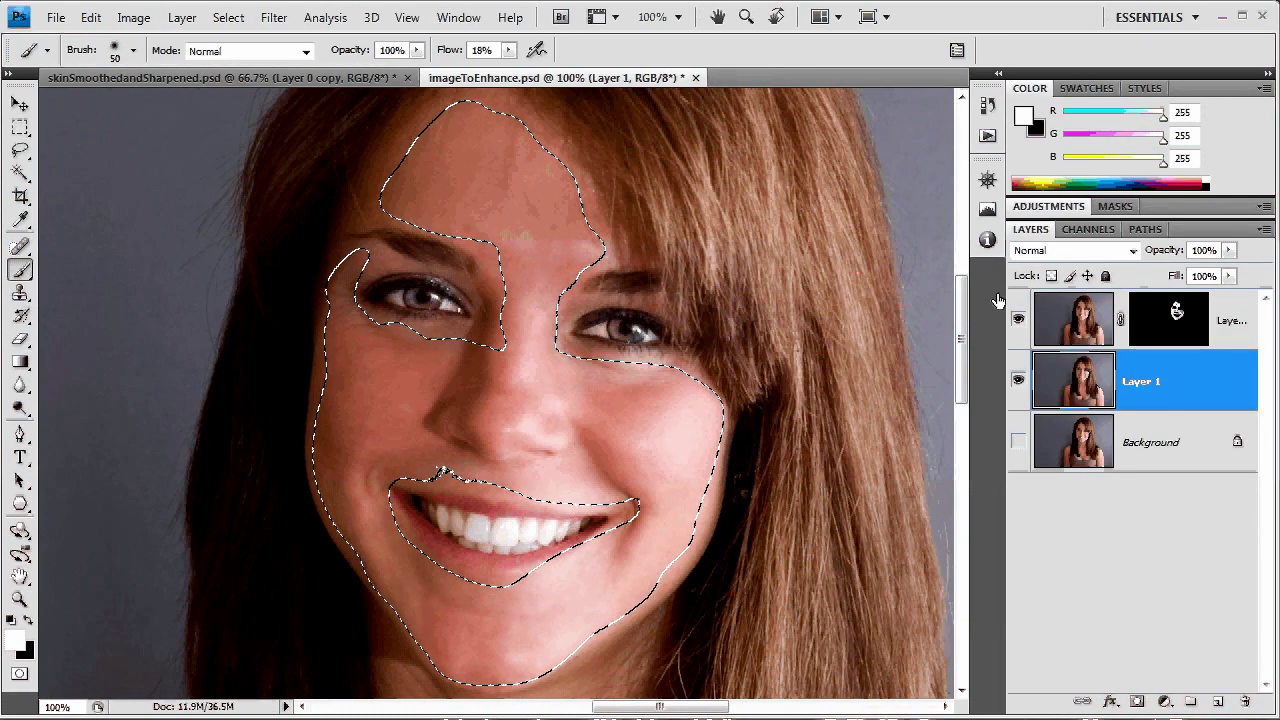
{"action": "left_click", "coordinate": [1082, 318]}
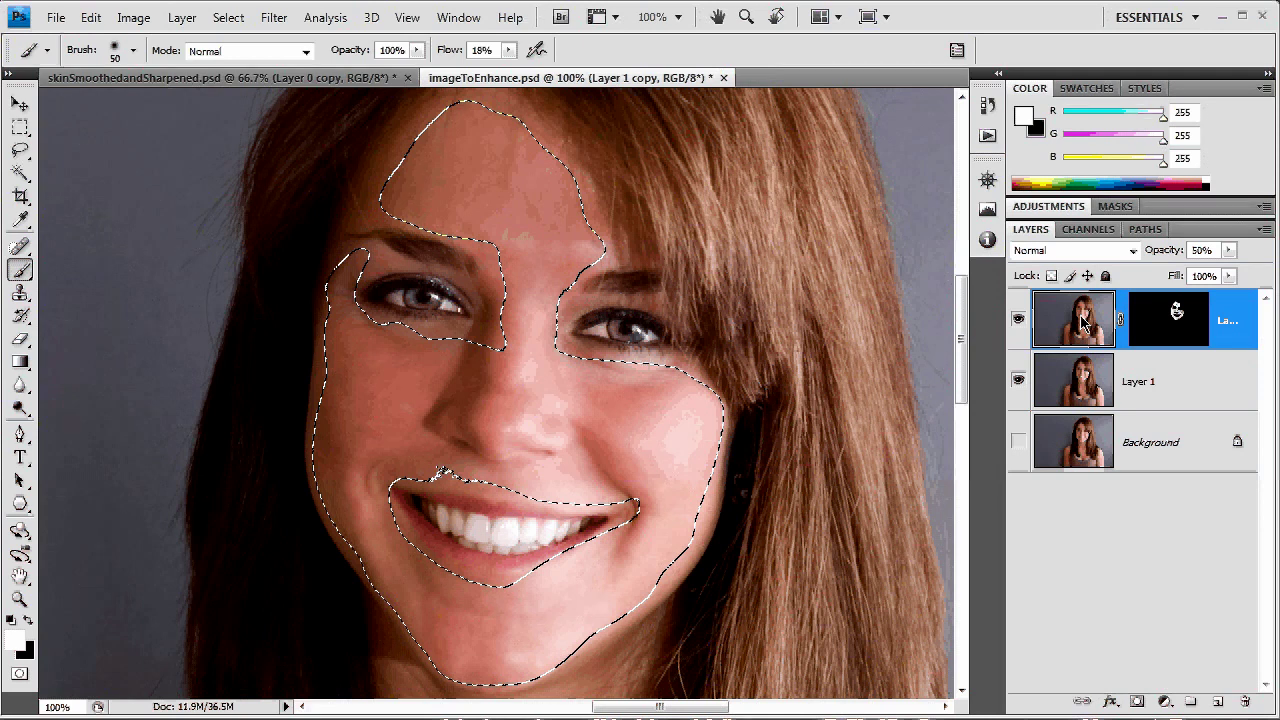
{"action": "key", "text": "ctrl"}
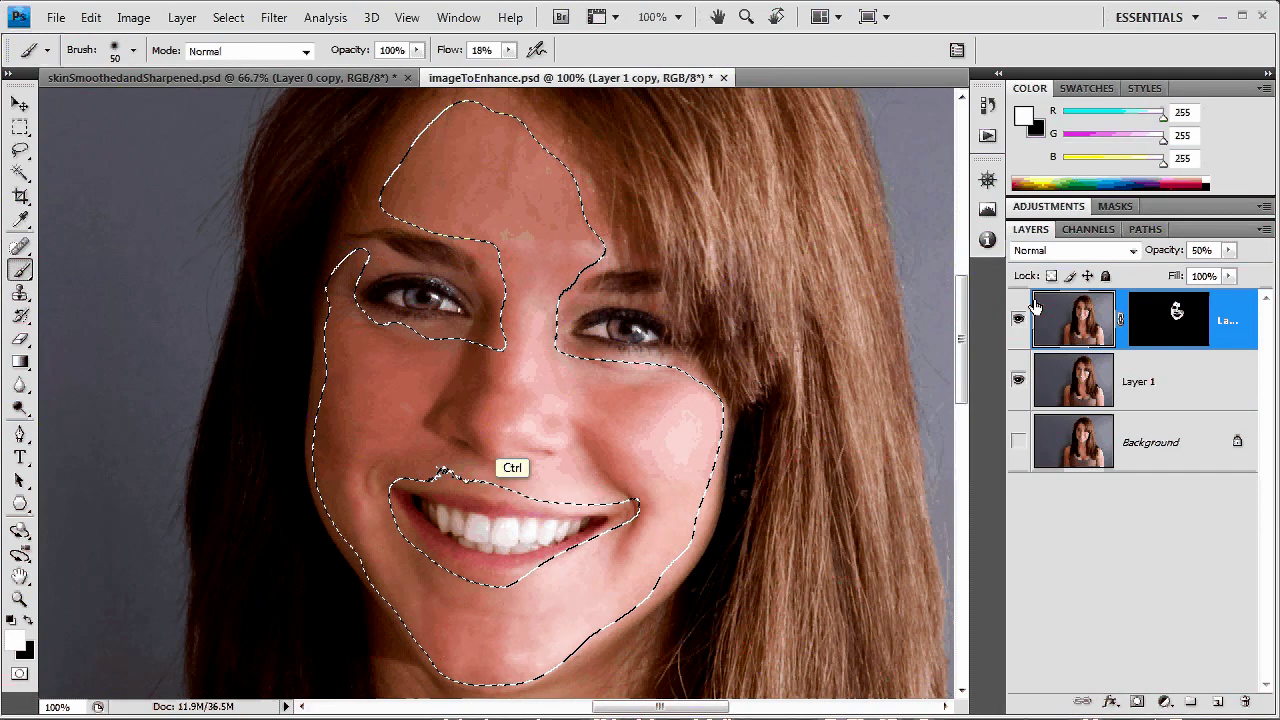
{"action": "key", "text": "ctrl+j"}
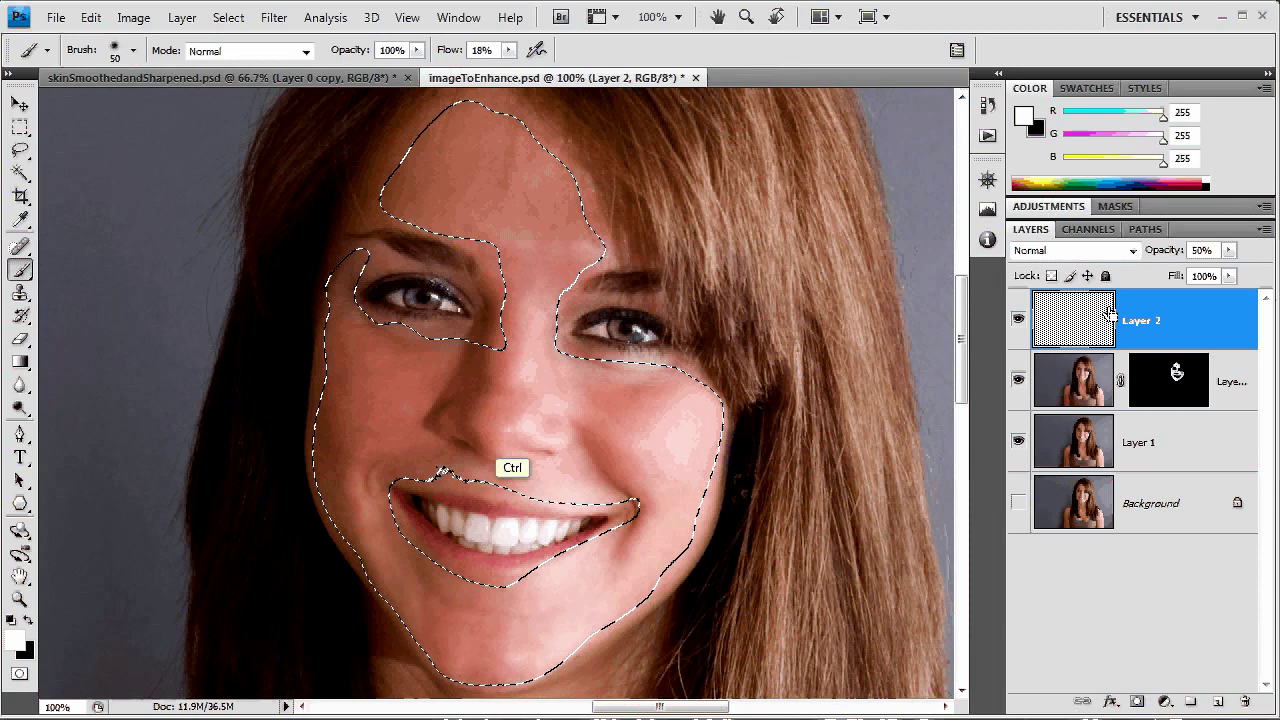
{"action": "key", "text": "ctrl+alt+z"}
{"action": "key", "text": "ctrl+alt+z"}
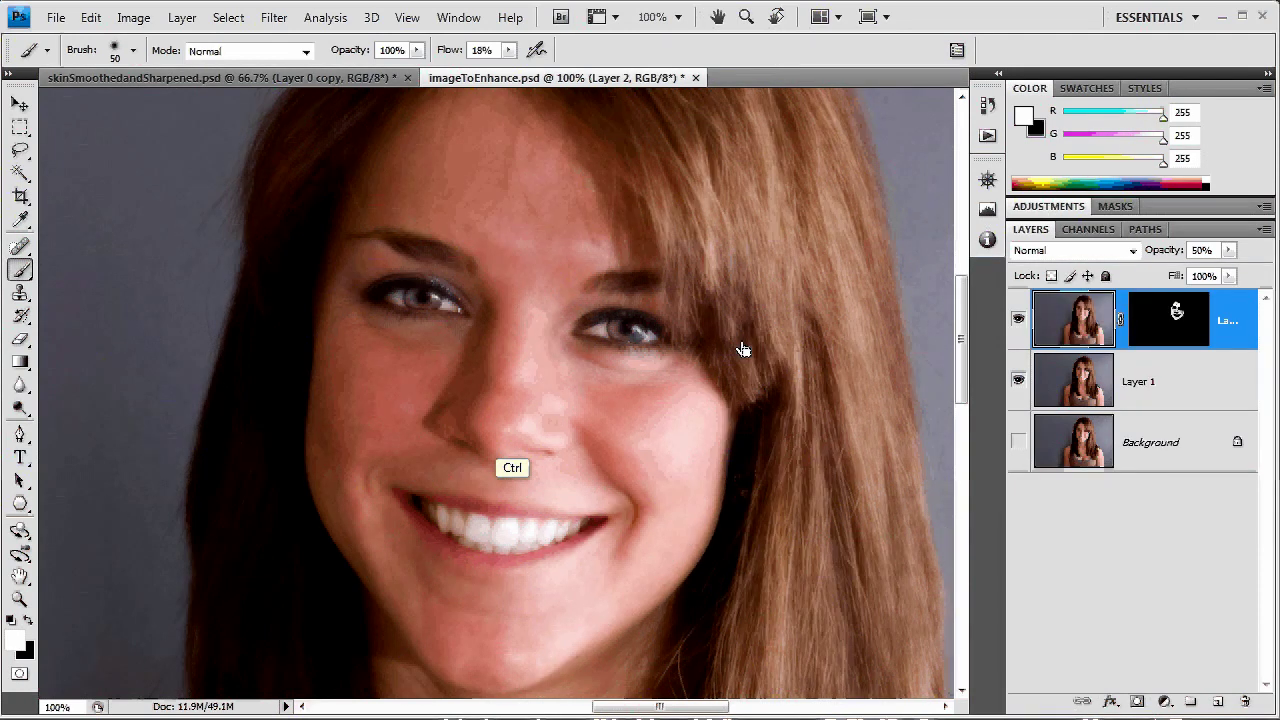
{"action": "key", "text": "ctrl+alt+z"}
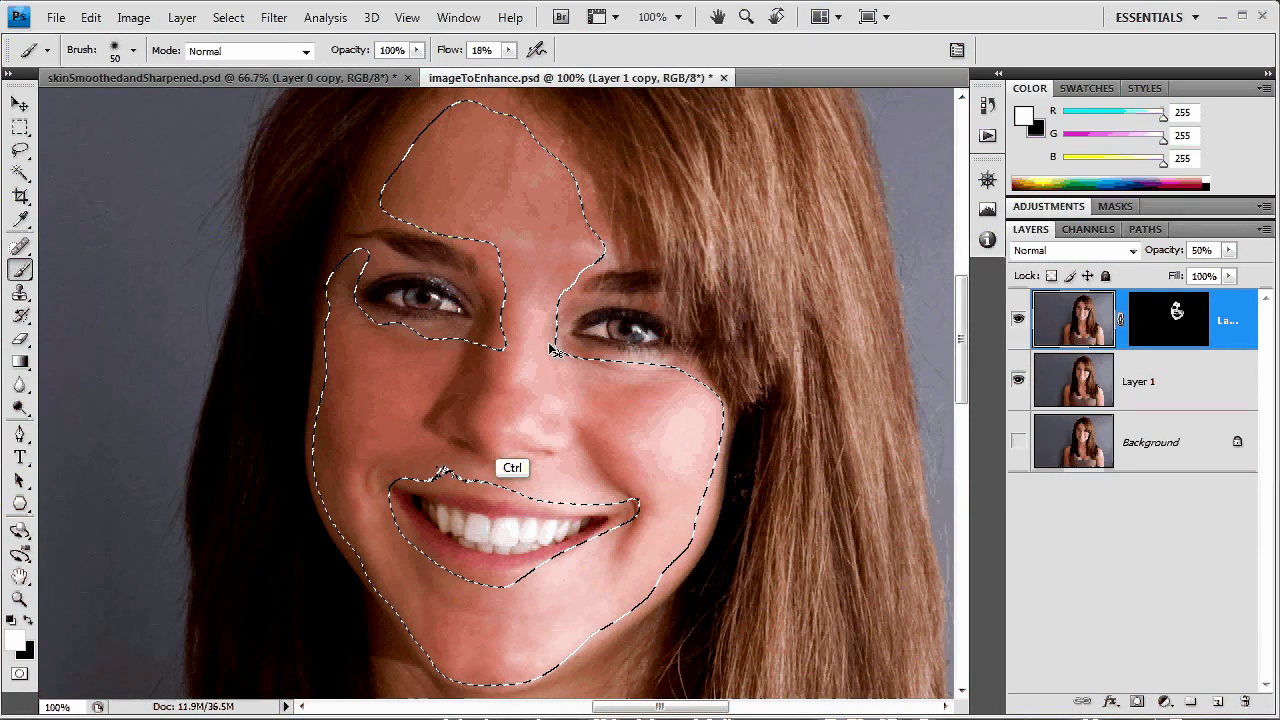
Invert the selection to target the facial skin and copy that area from the Layer 1 copy onto a new layer
{"action": "key", "text": "ctrl+minus"}
{"action": "key", "text": "ctrl+minus"}
{"action": "key", "text": "ctrl+minus"}
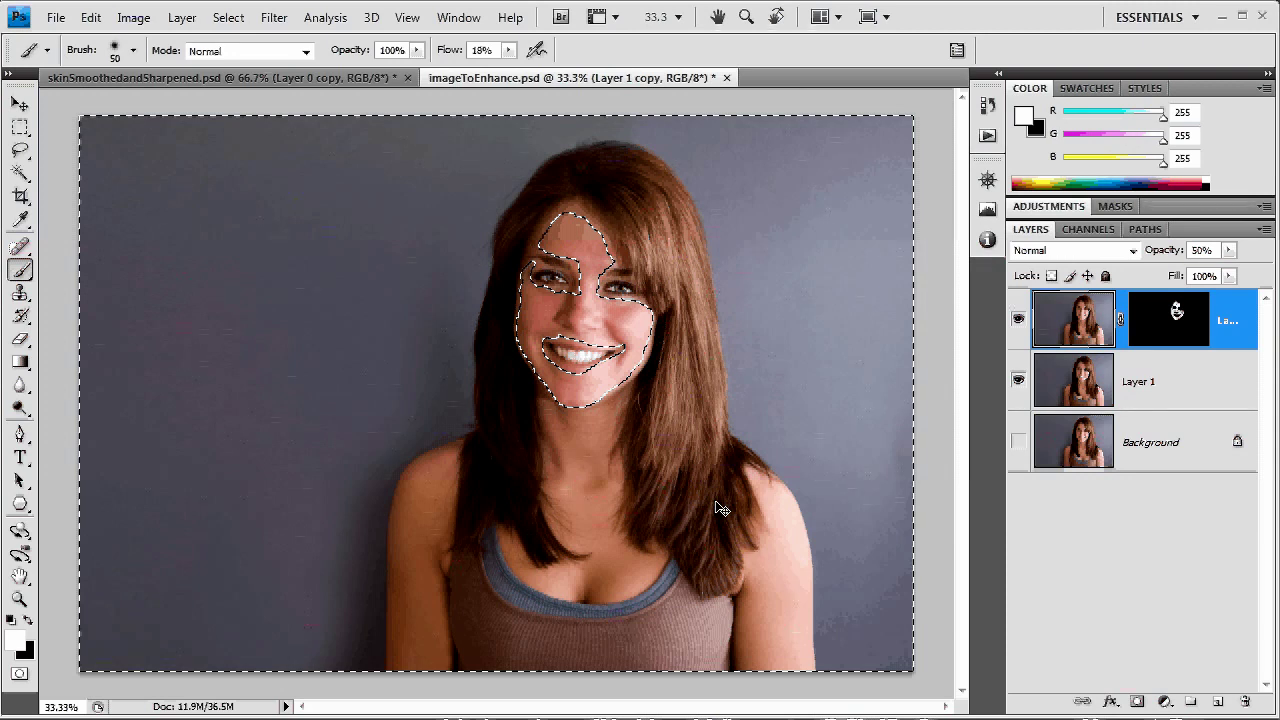
{"action": "key", "text": "ctrl+shift"}
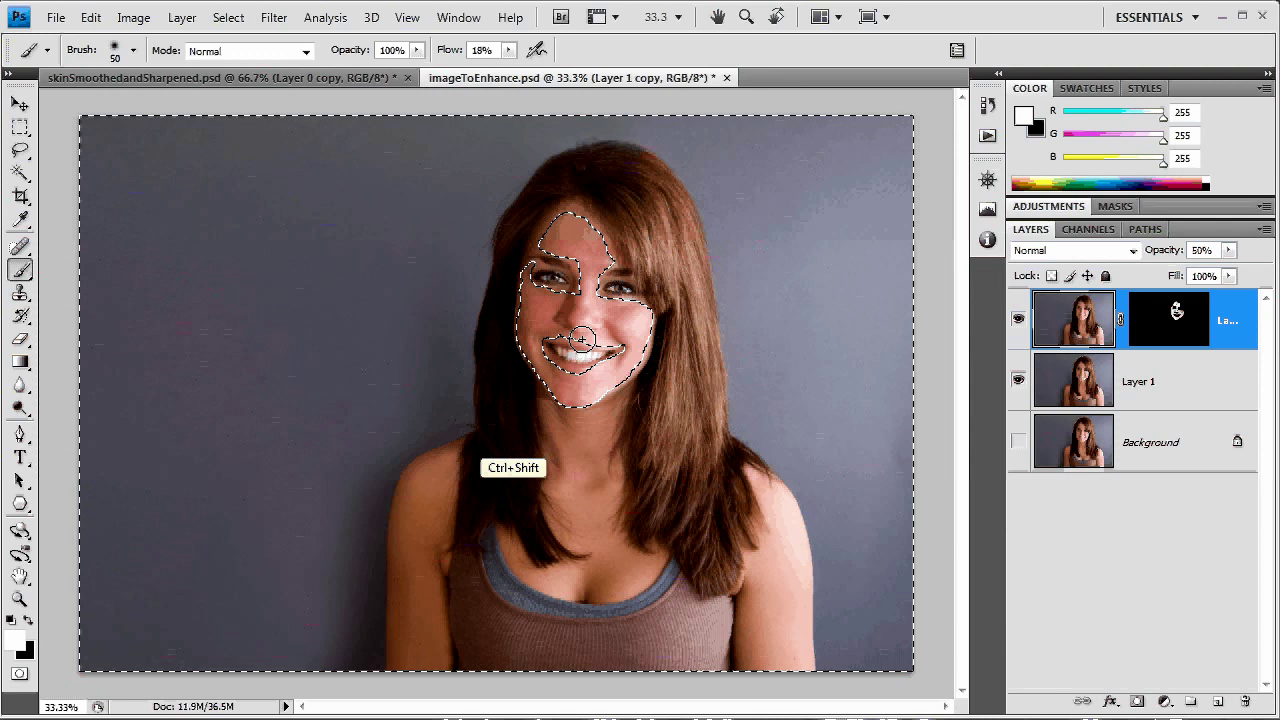
{"action": "key", "text": "ctrl+shift+i"}
{"action": "key", "text": "ctrl+plus"}
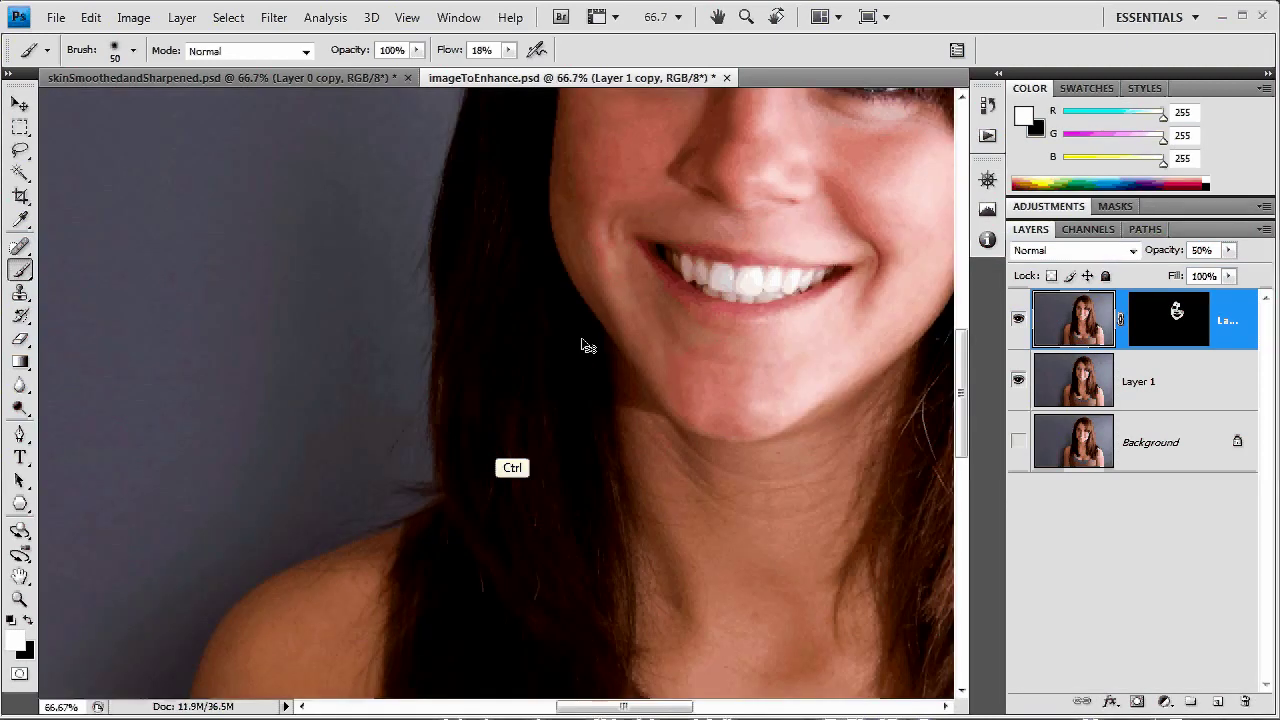
{"action": "key", "text": "ctrl+plus"}
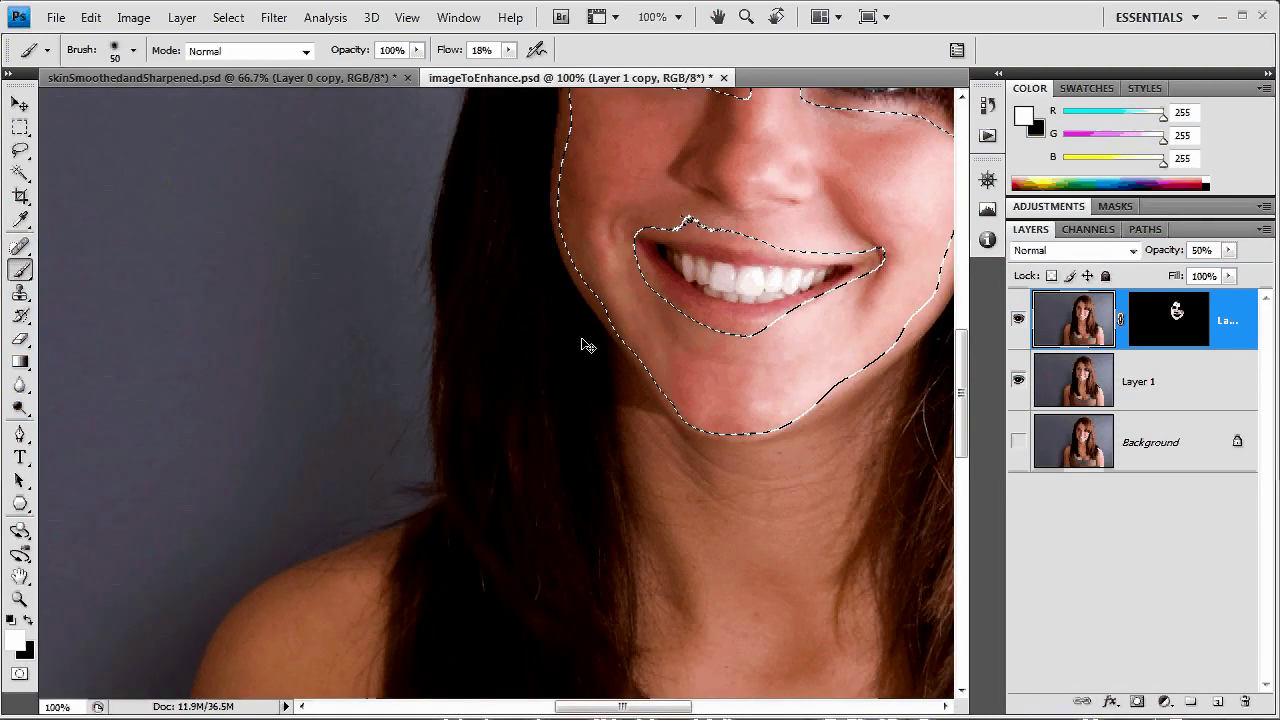
{"action": "left_click_drag", "start_coordinate": [588, 345], "coordinate": [423, 545]}
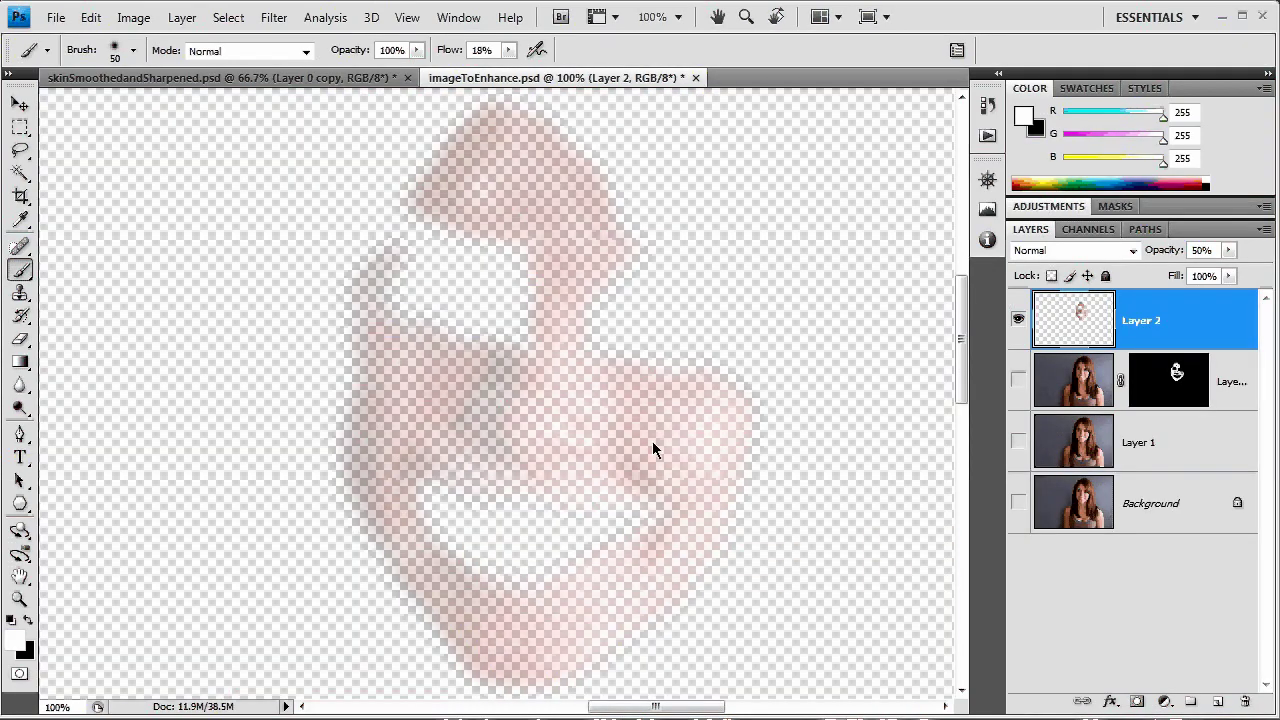
Desaturate the facial skin on Layer 2 and raise the layer's opacity to 100%, with the layers beneath it shown except Background
{"action": "left_click_drag", "start_coordinate": [1018, 381], "coordinate": [1013, 458]}
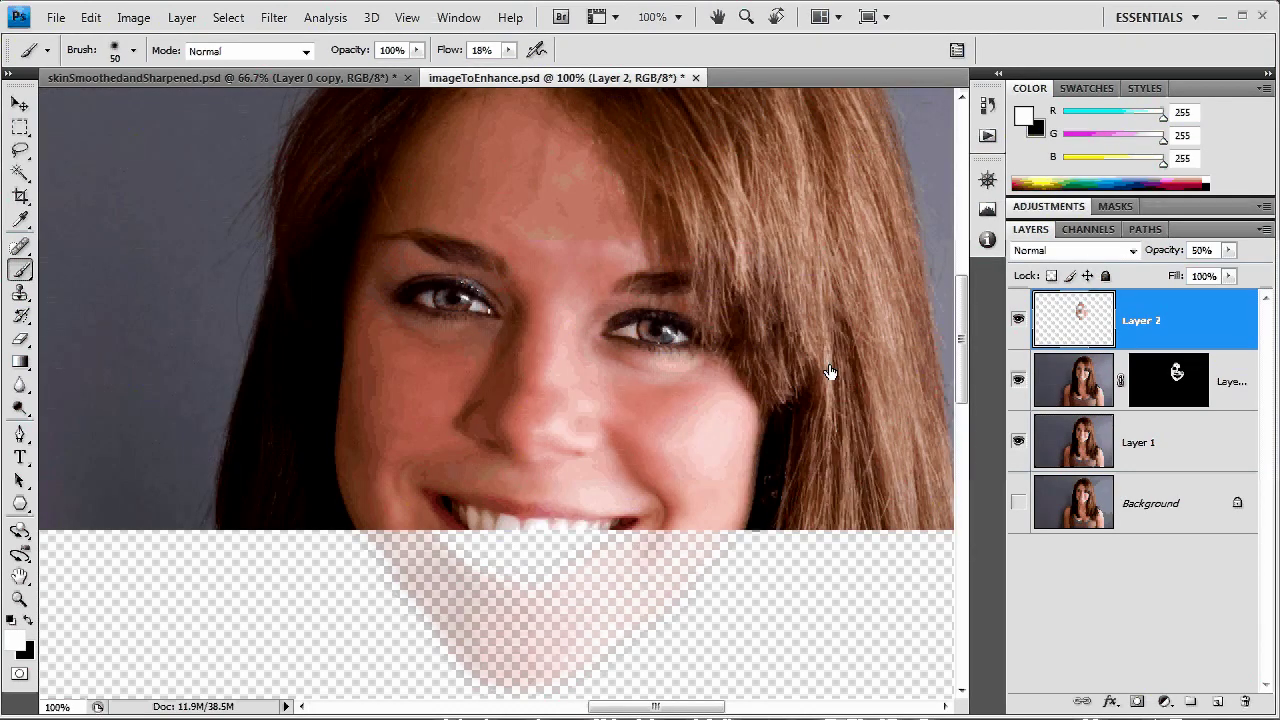
{"action": "left_click", "coordinate": [1018, 320], "text": "alt"}
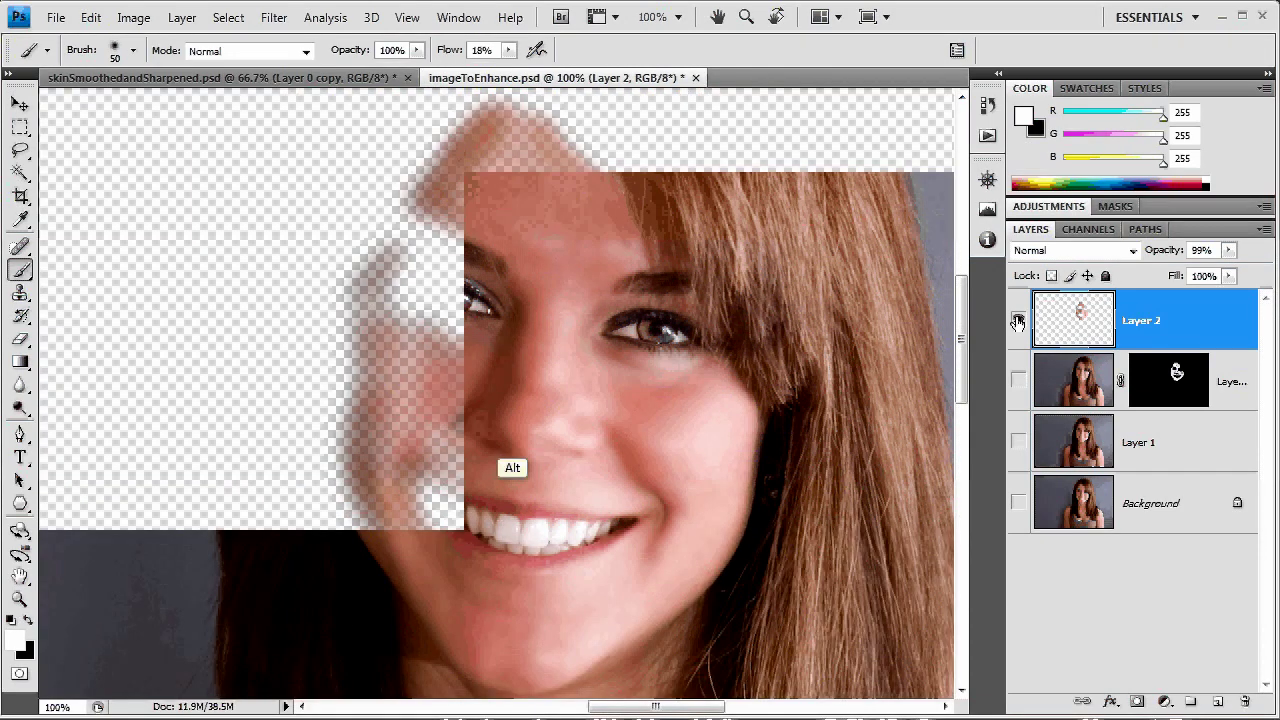
{"action": "left_click", "coordinate": [1018, 322], "text": "alt"}
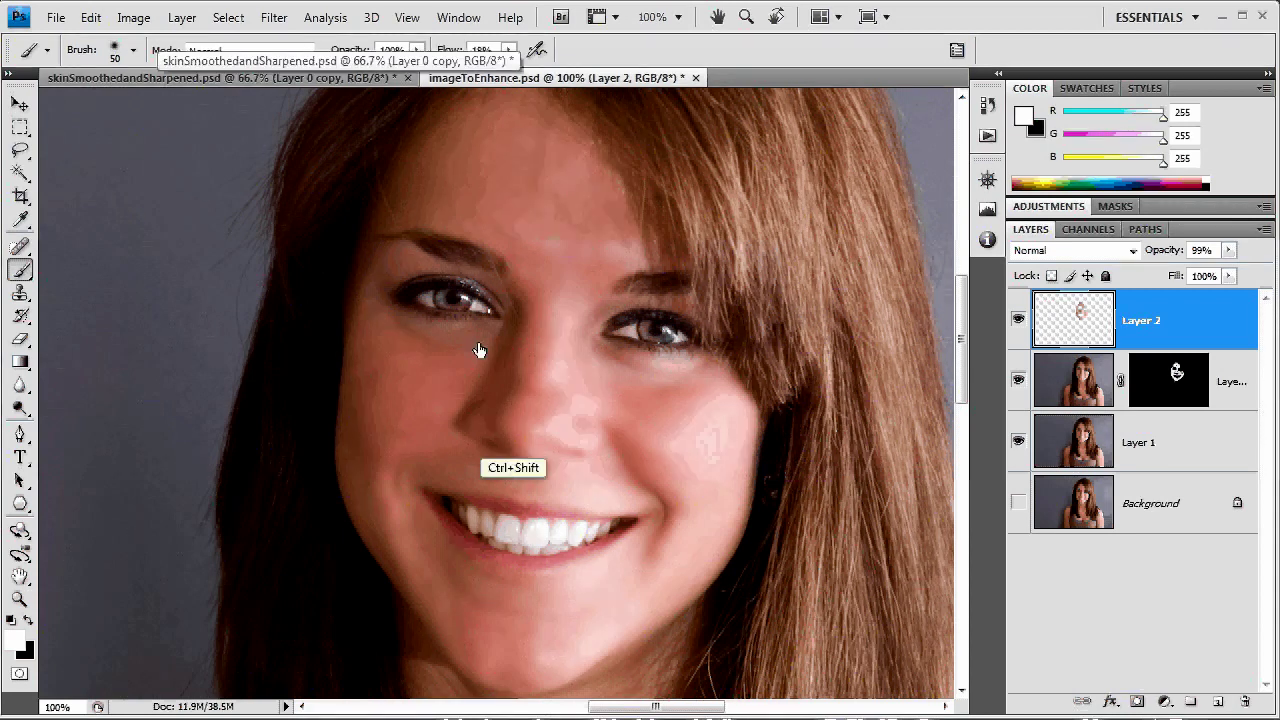
{"action": "key", "text": "ctrl+shift+u"}
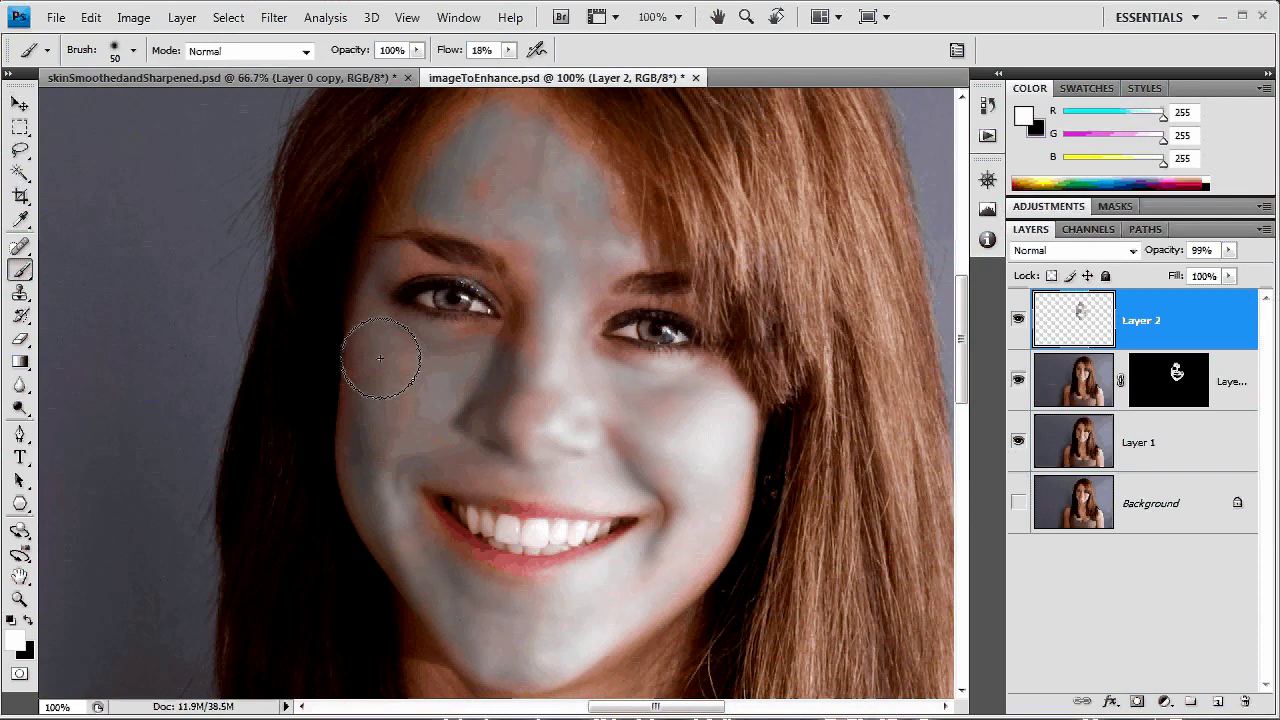
{"action": "key", "text": "ctrl+shift"}
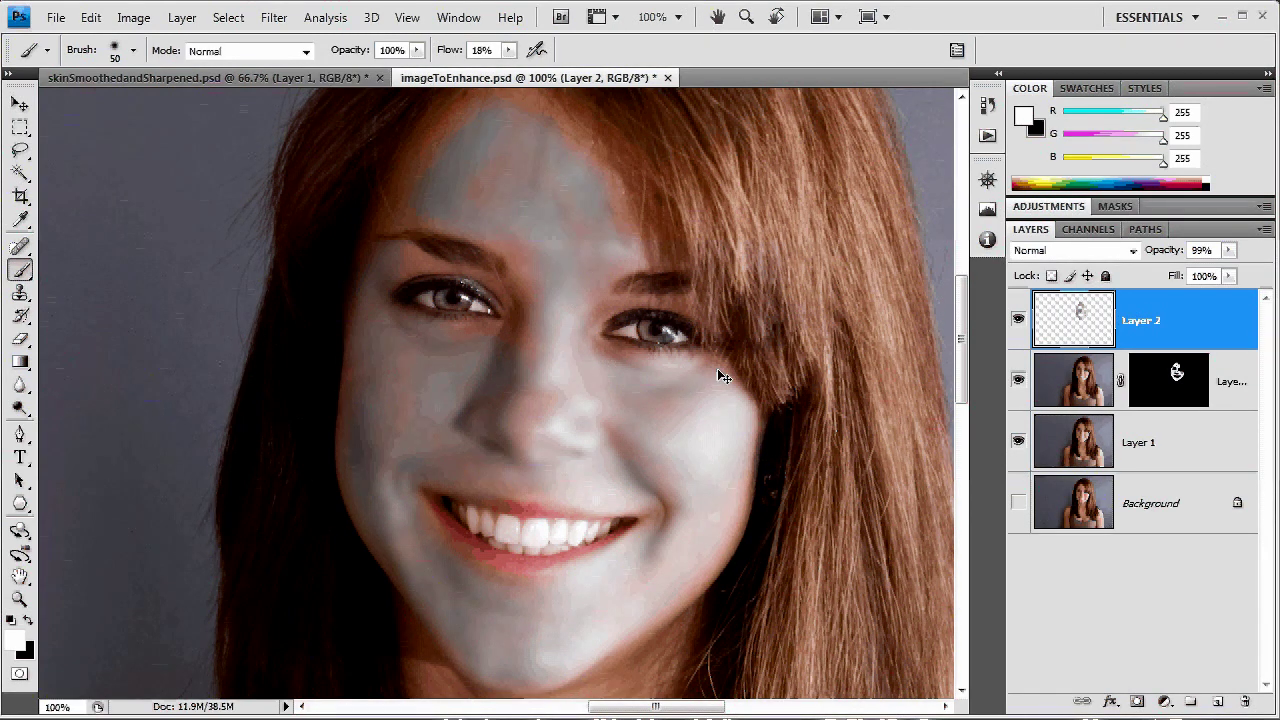
{"action": "left_click_drag", "start_coordinate": [1146, 250], "coordinate": [1150, 250]}
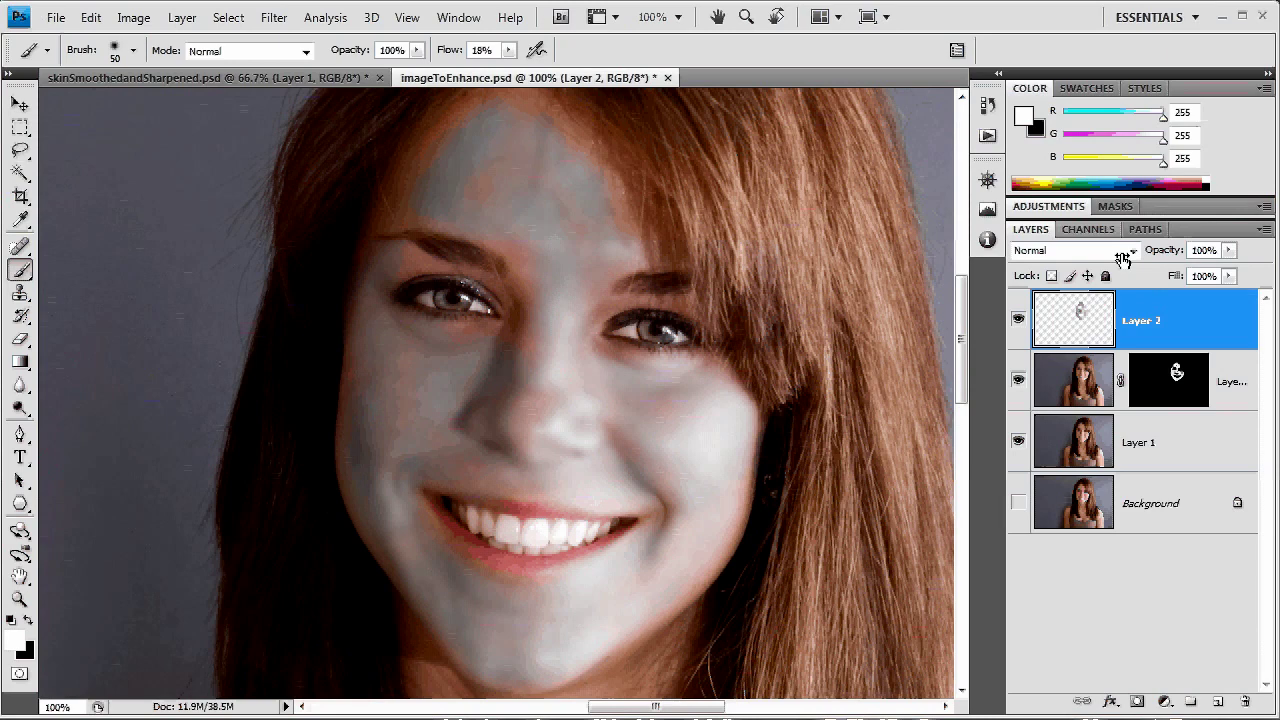
Set Layer 2's blending mode to Soft Light and compare the face with the layer hidden and shown
{"action": "left_click", "coordinate": [1124, 252]}
{"action": "left_click", "coordinate": [1033, 525]}
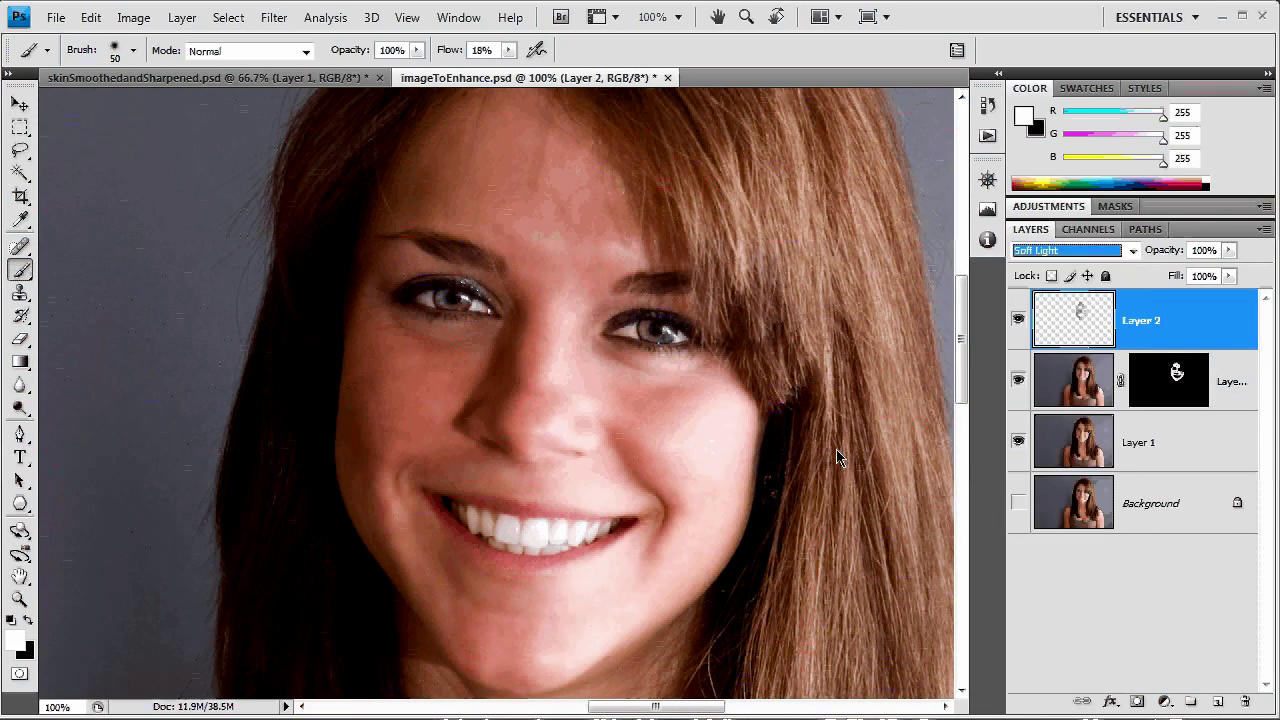
{"action": "left_click", "coordinate": [1019, 320]}
{"action": "left_click", "coordinate": [1019, 320]}
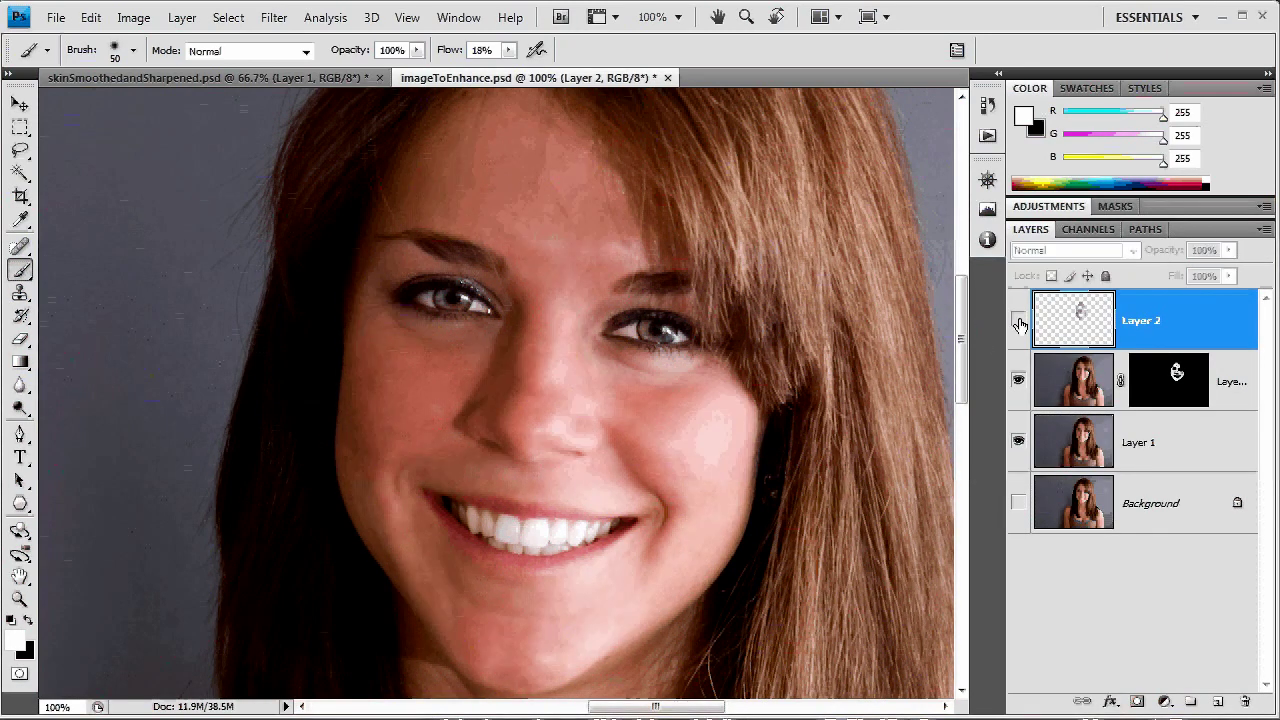
{"action": "left_click", "coordinate": [1019, 321]}
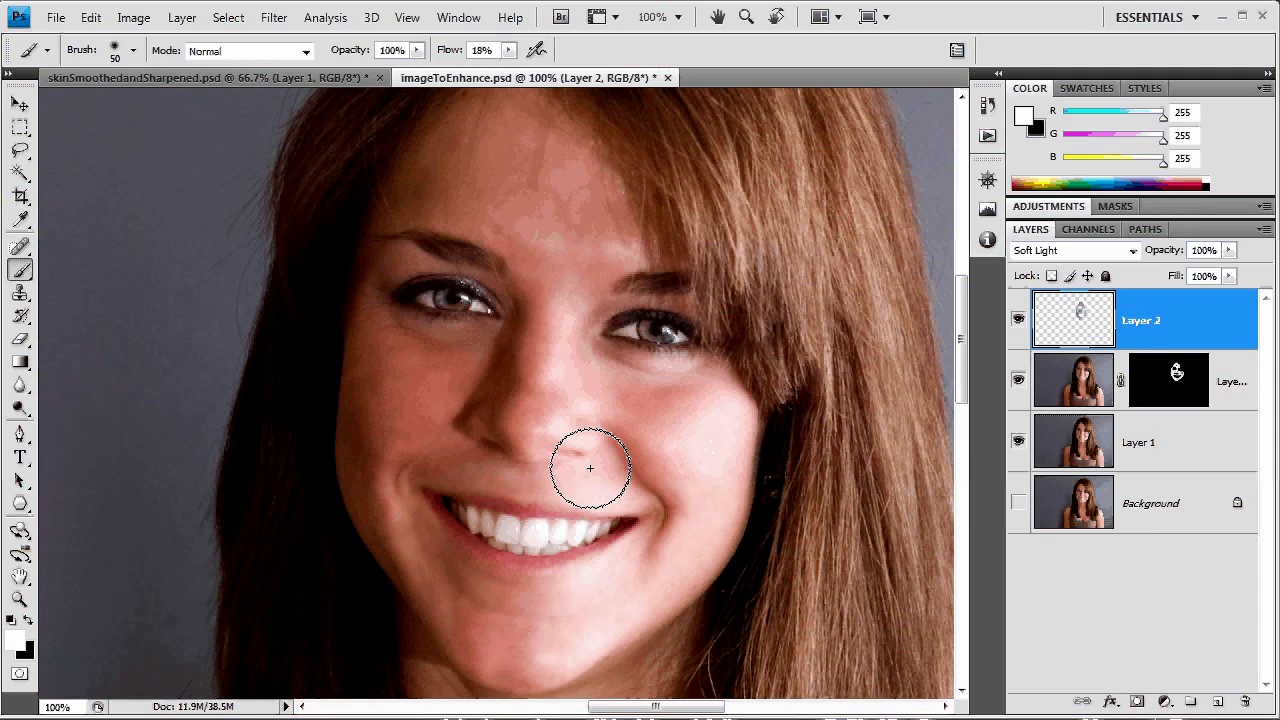
Duplicate Layer 2 and change the duplicate's blending mode to Overlay
{"action": "key", "text": "ctrl"}
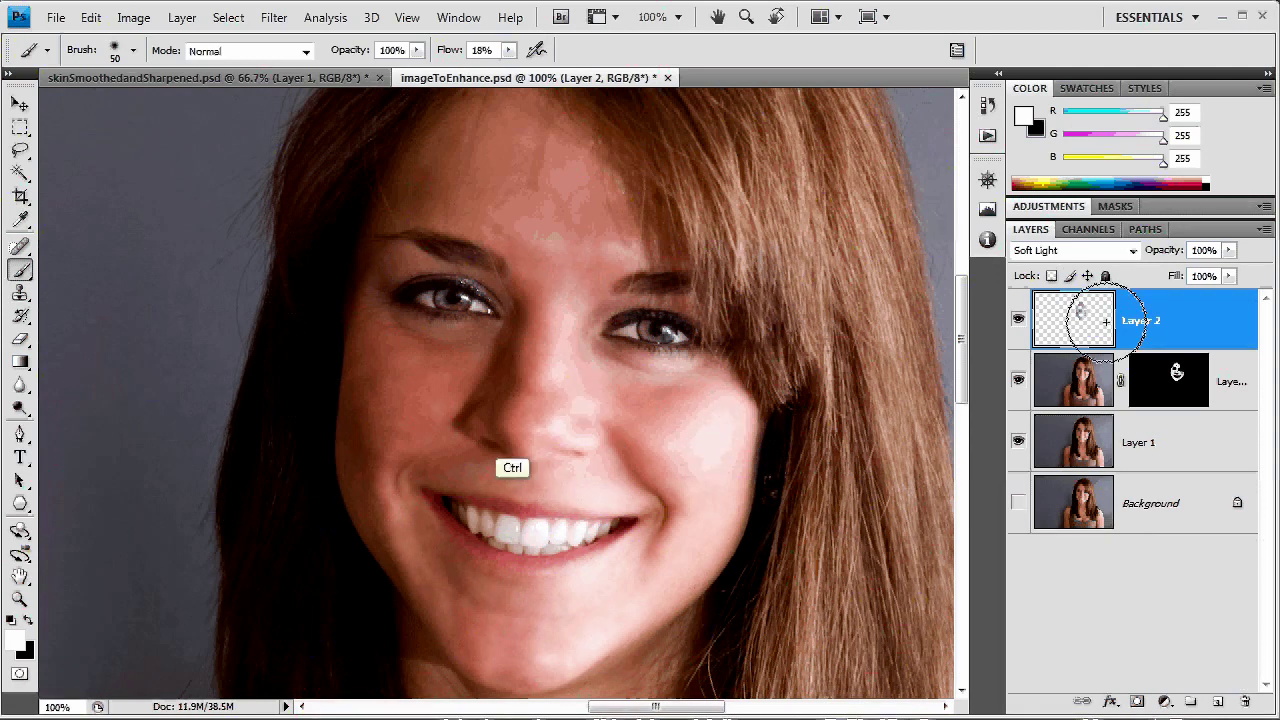
{"action": "key", "text": "ctrl+j"}
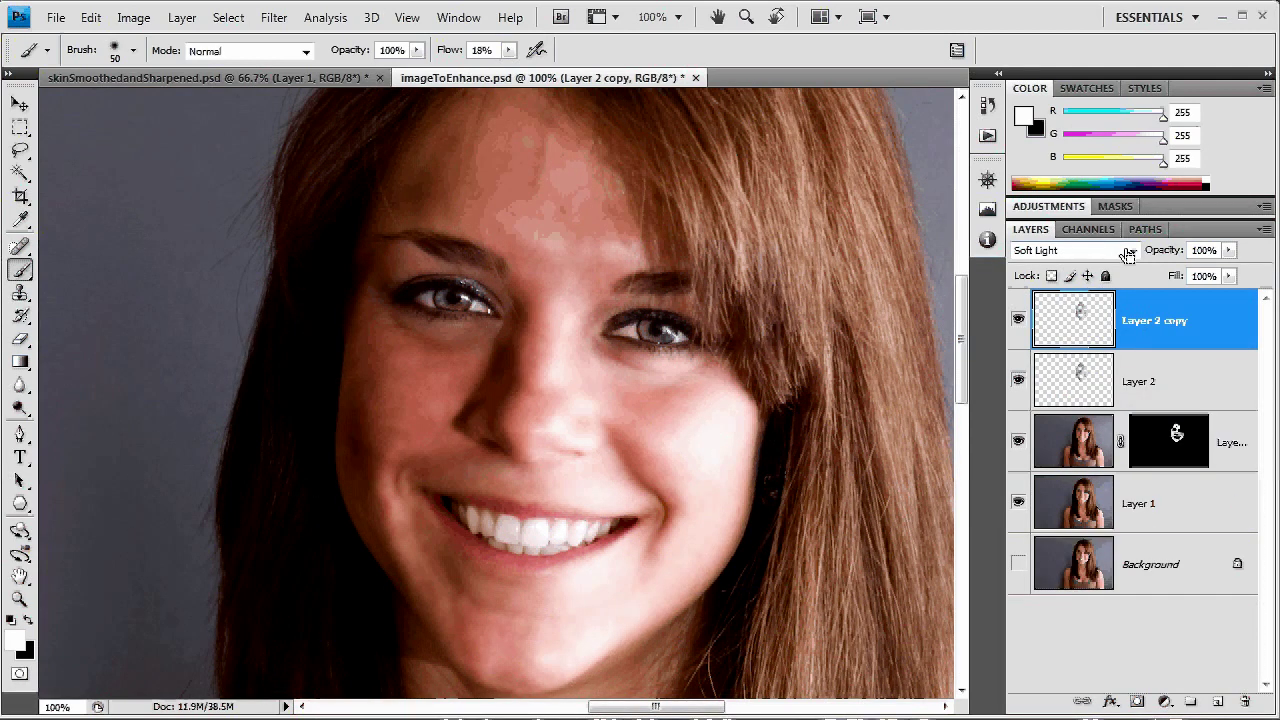
{"action": "left_click", "coordinate": [1128, 255]}
{"action": "left_click", "coordinate": [1046, 433]}
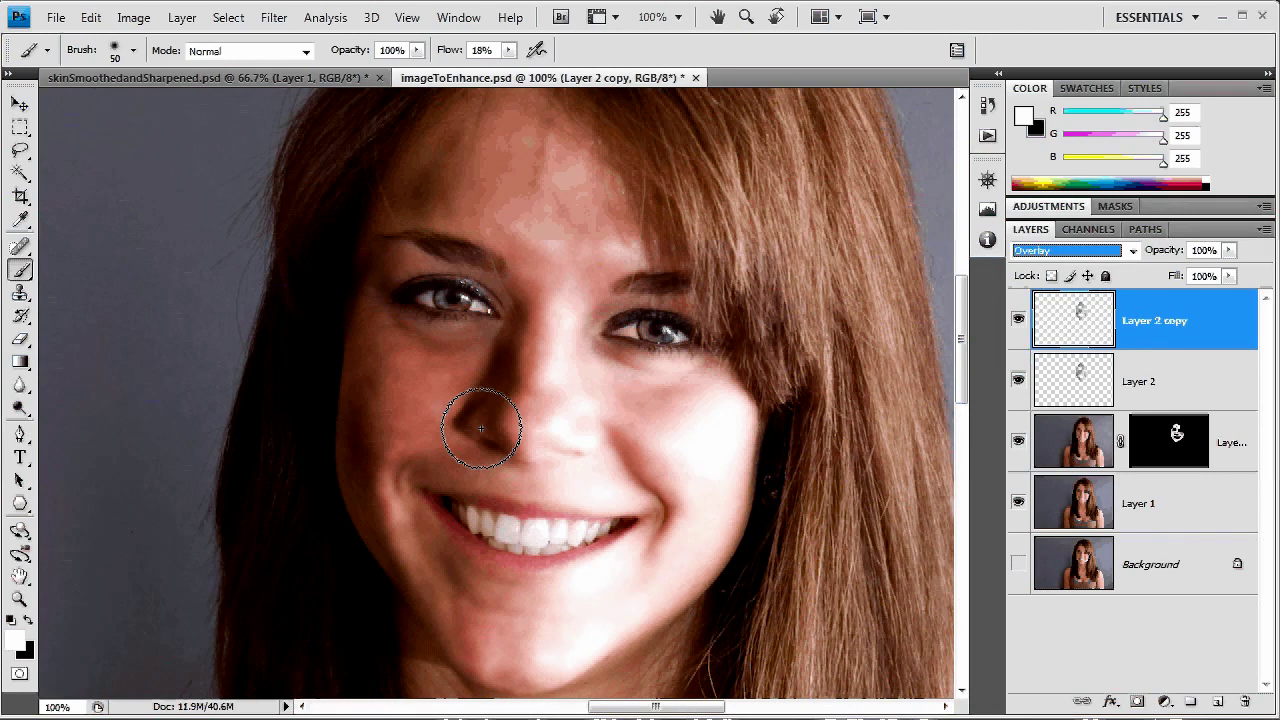
{"action": "key", "text": "ctrl+minus"}
{"action": "key", "text": "ctrl+minus"}
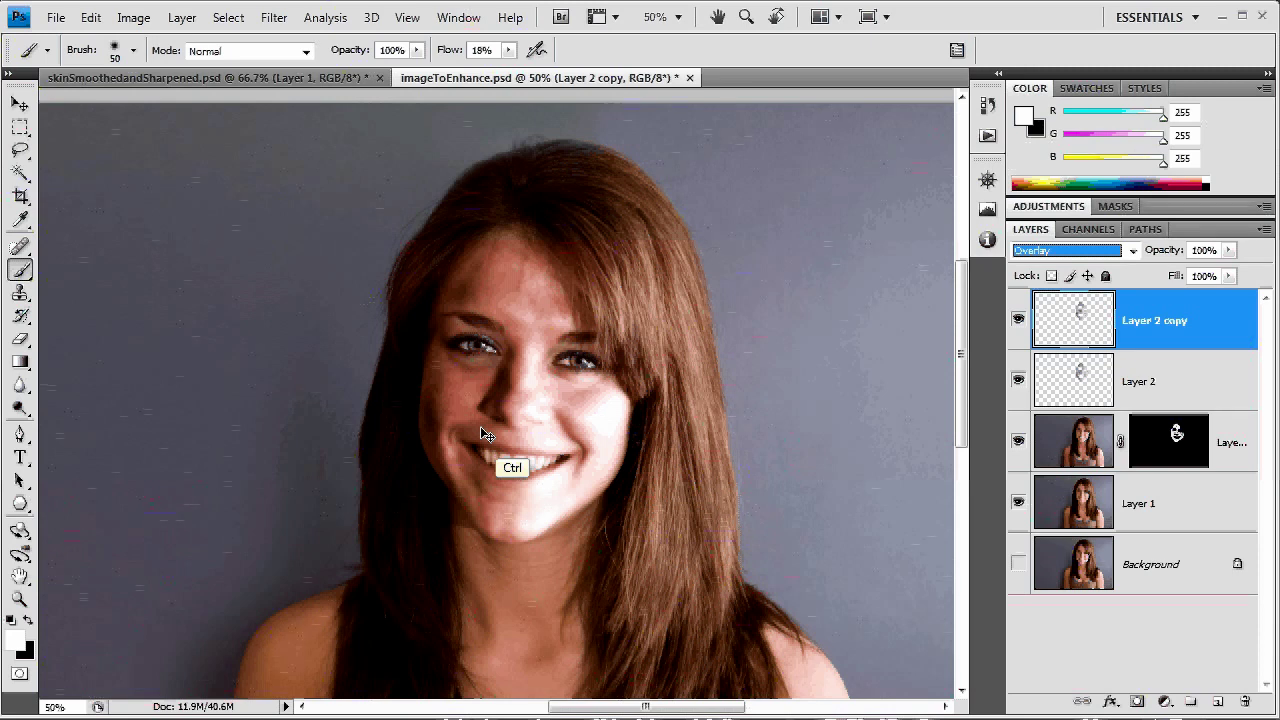
{"action": "key", "text": "ctrl+plus"}
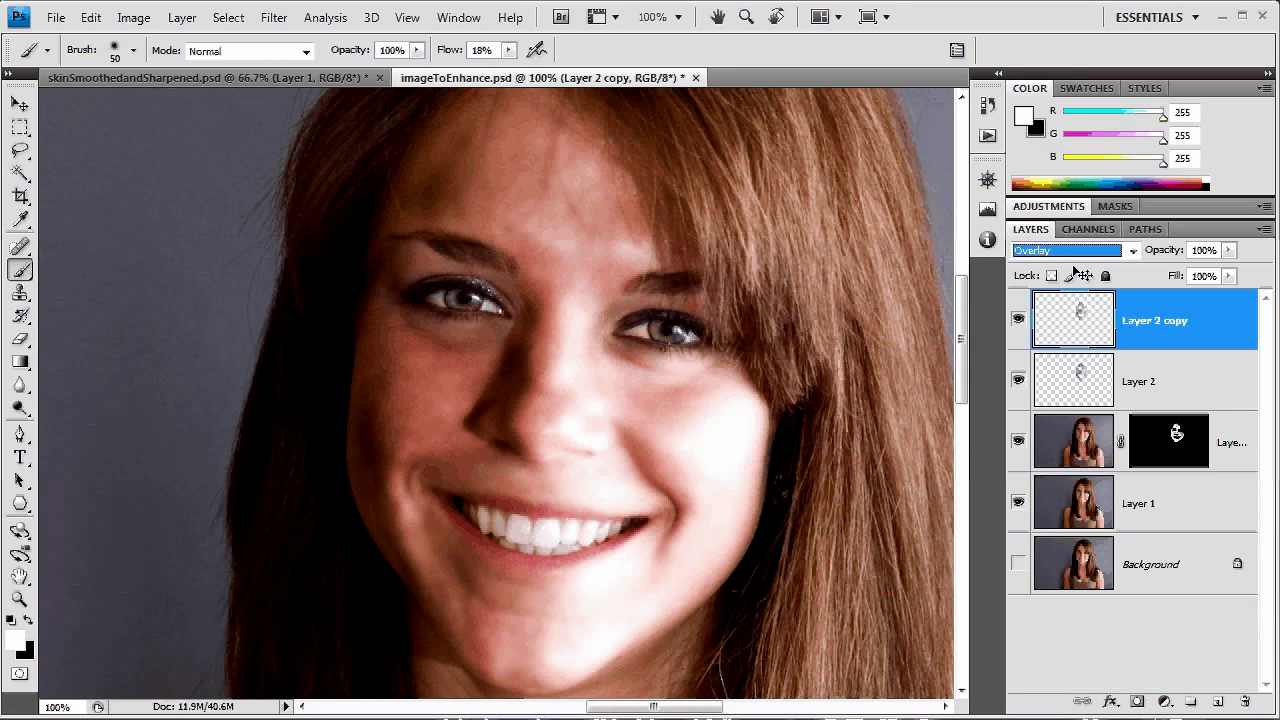
Balance the facial contrast by lowering Layer 2's opacity to 68% and Layer 2 copy's opacity to 24%
{"action": "left_click", "coordinate": [1075, 390]}
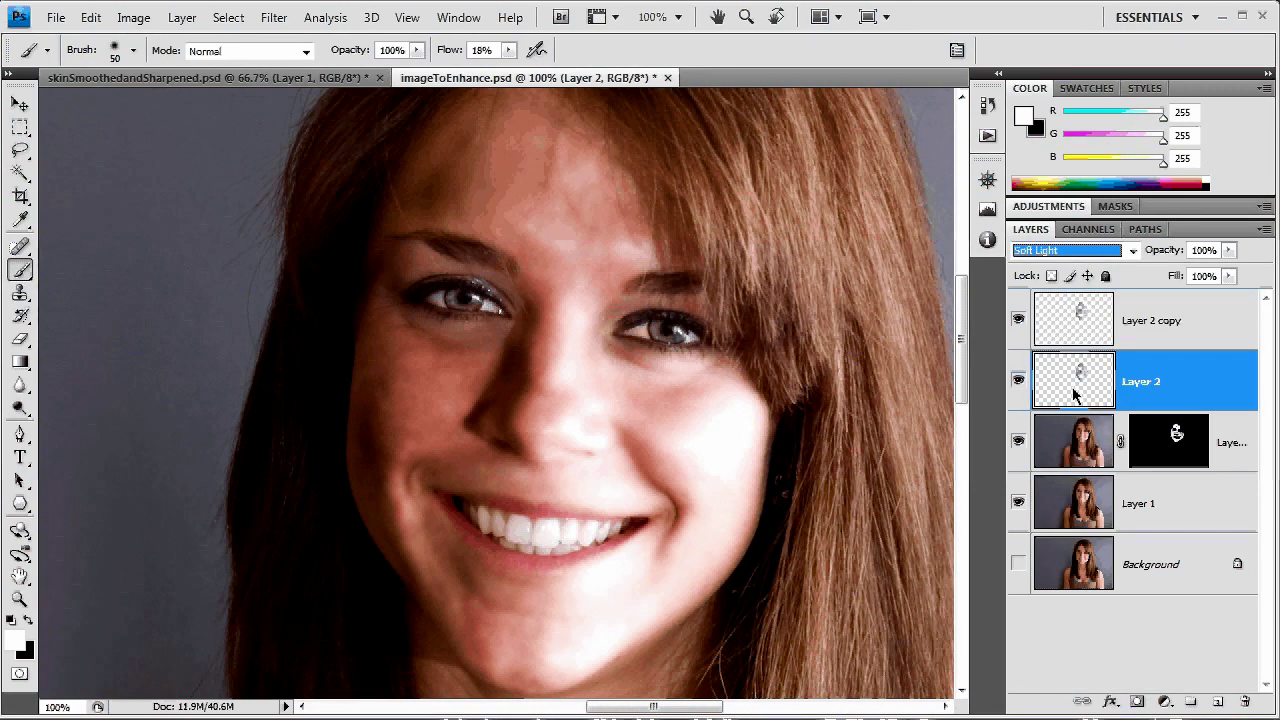
{"action": "left_click_drag", "start_coordinate": [1170, 251], "coordinate": [1136, 254]}
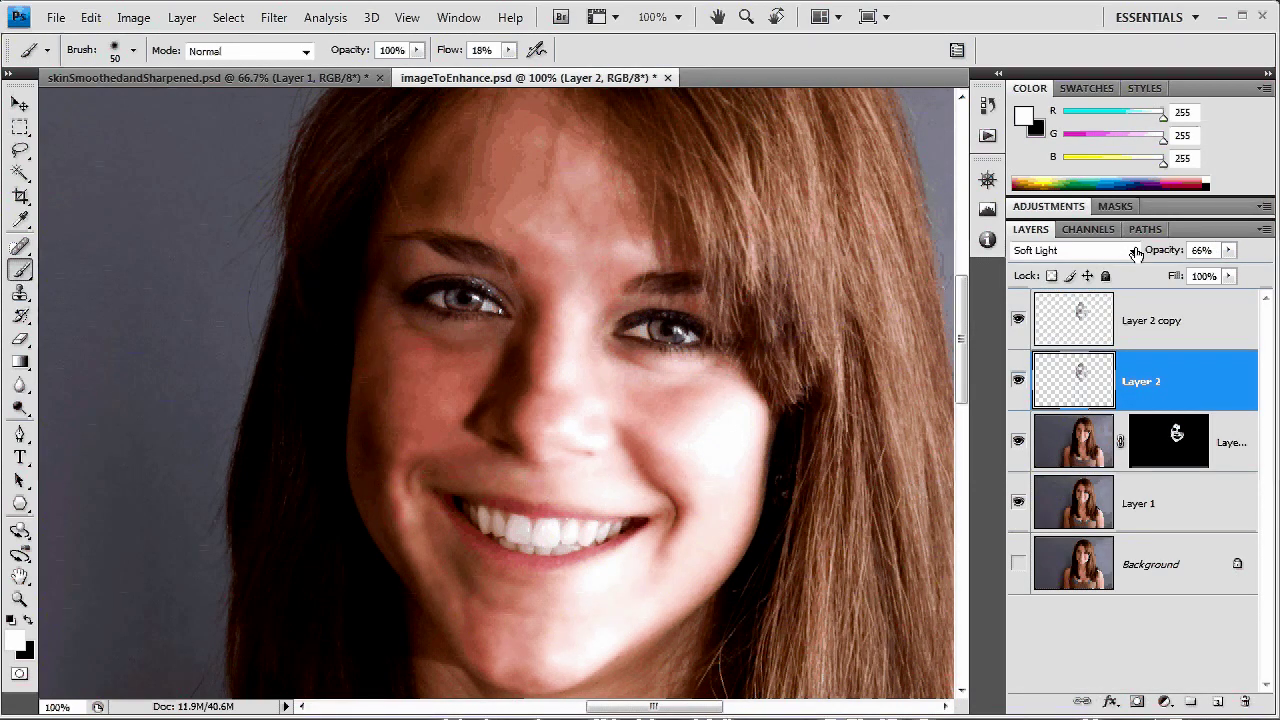
{"action": "key", "text": "alt+bracketright"}
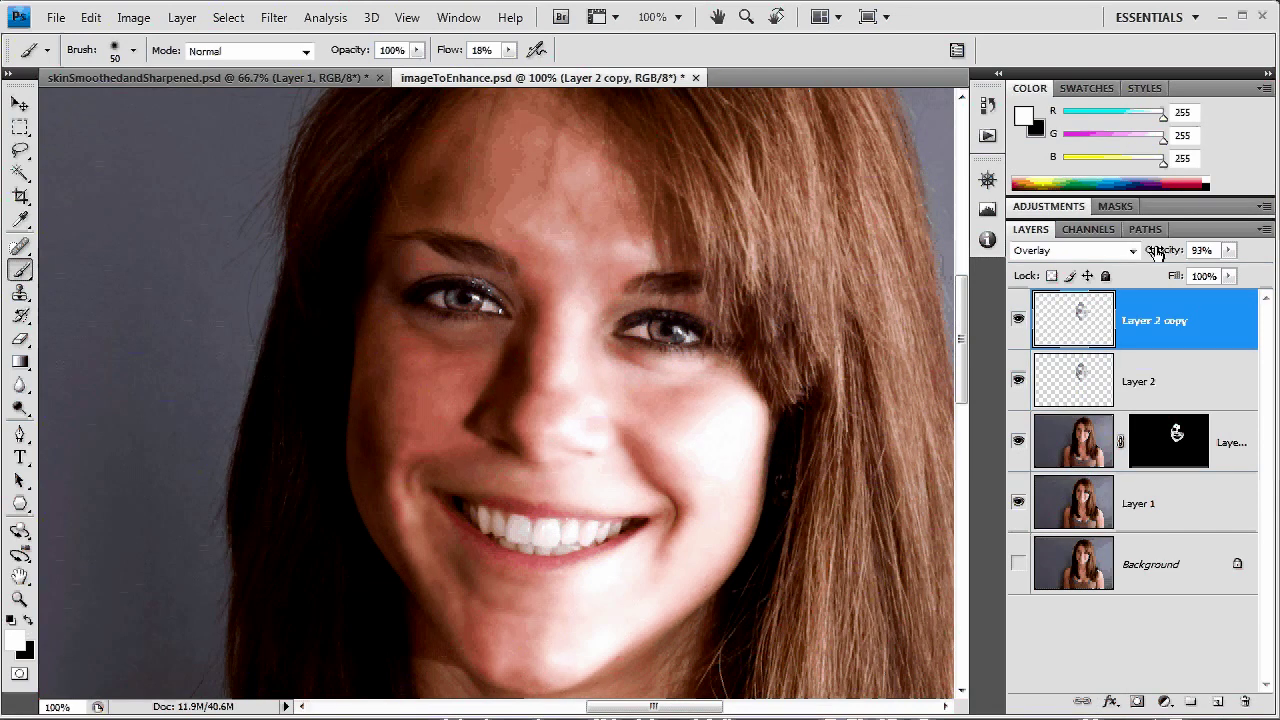
{"action": "left_click_drag", "start_coordinate": [1157, 251], "coordinate": [1120, 253]}
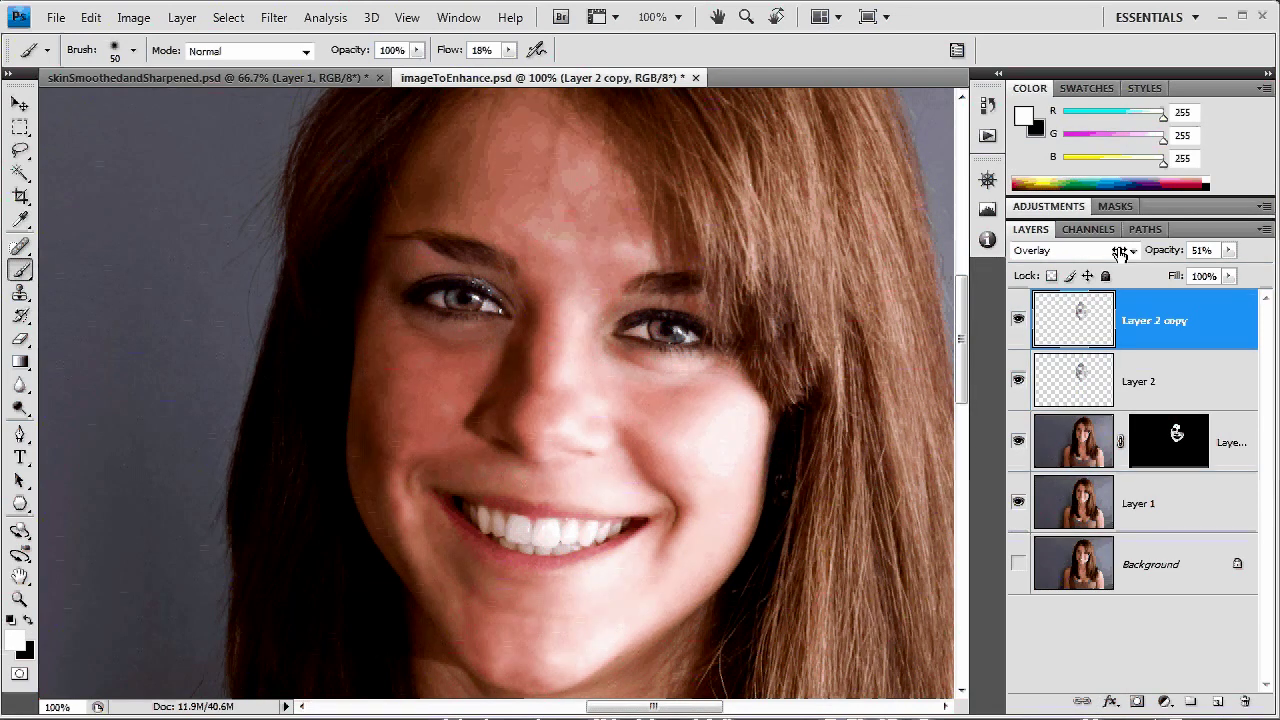
{"action": "key", "text": "alt+bracketleft"}
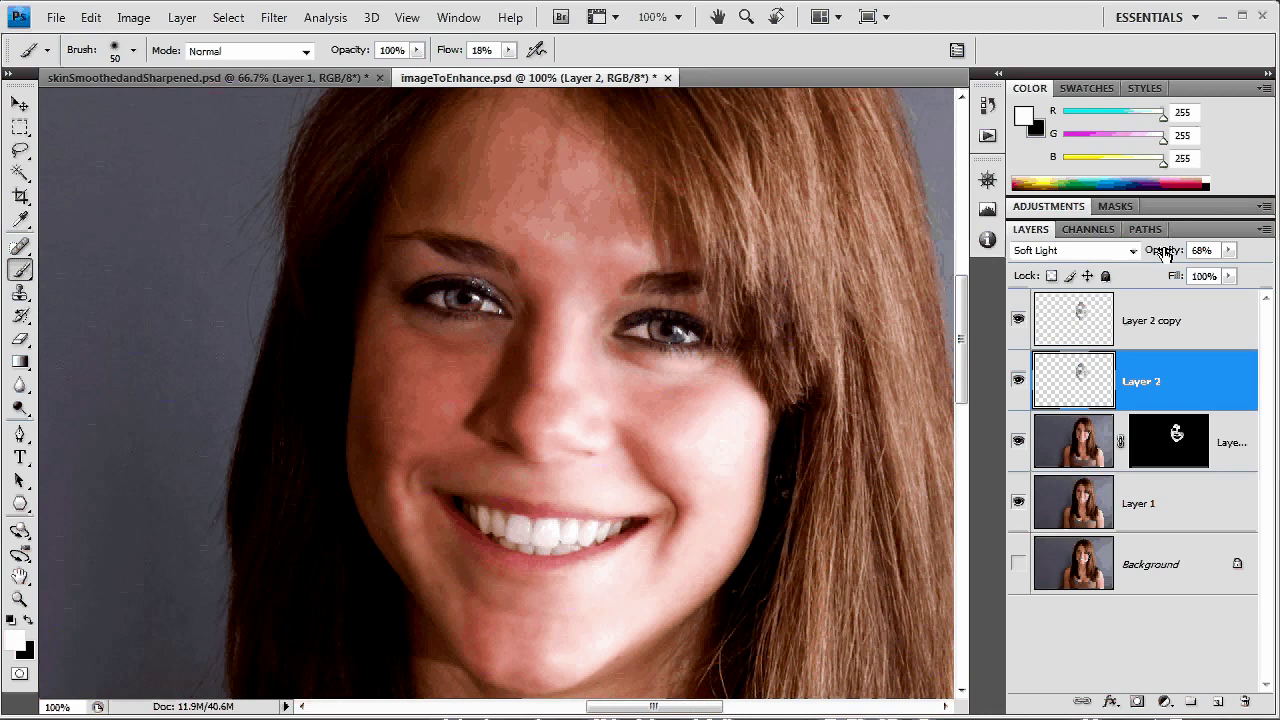
{"action": "left_click_drag", "start_coordinate": [1147, 255], "coordinate": [1166, 255]}
{"action": "key", "text": "alt+bracketright"}
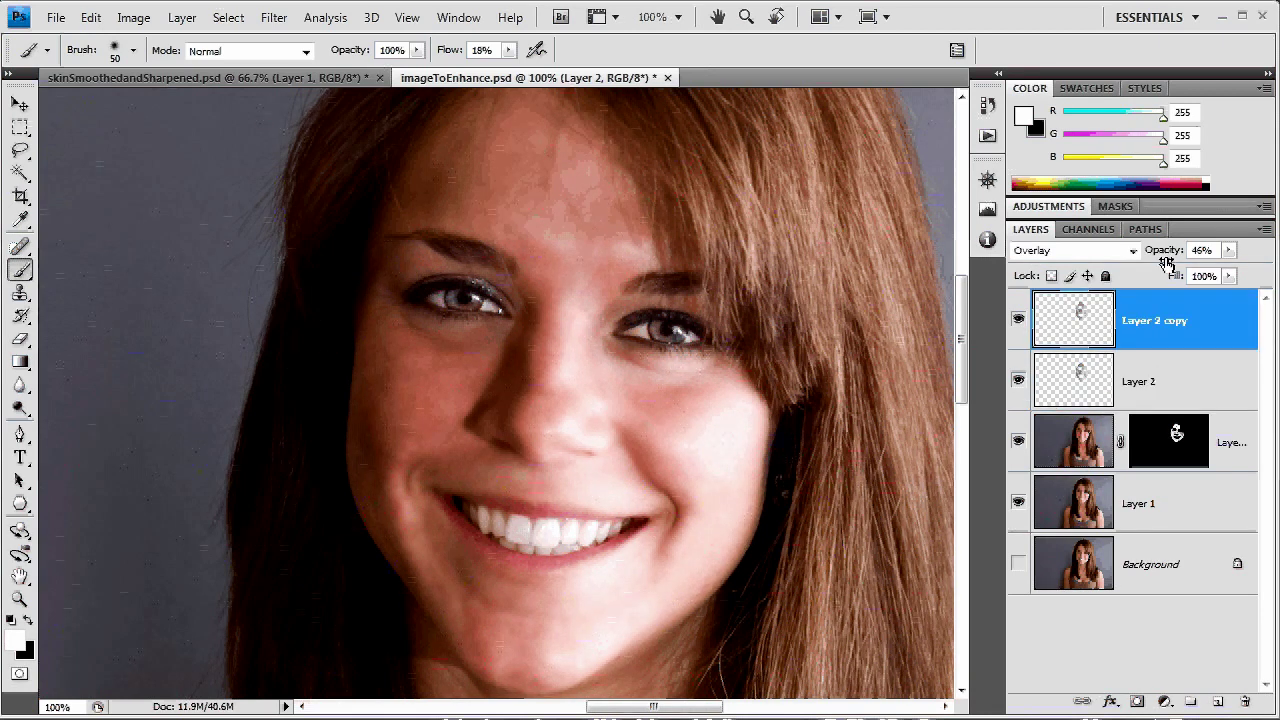
{"action": "left_click_drag", "start_coordinate": [1166, 257], "coordinate": [1181, 254]}
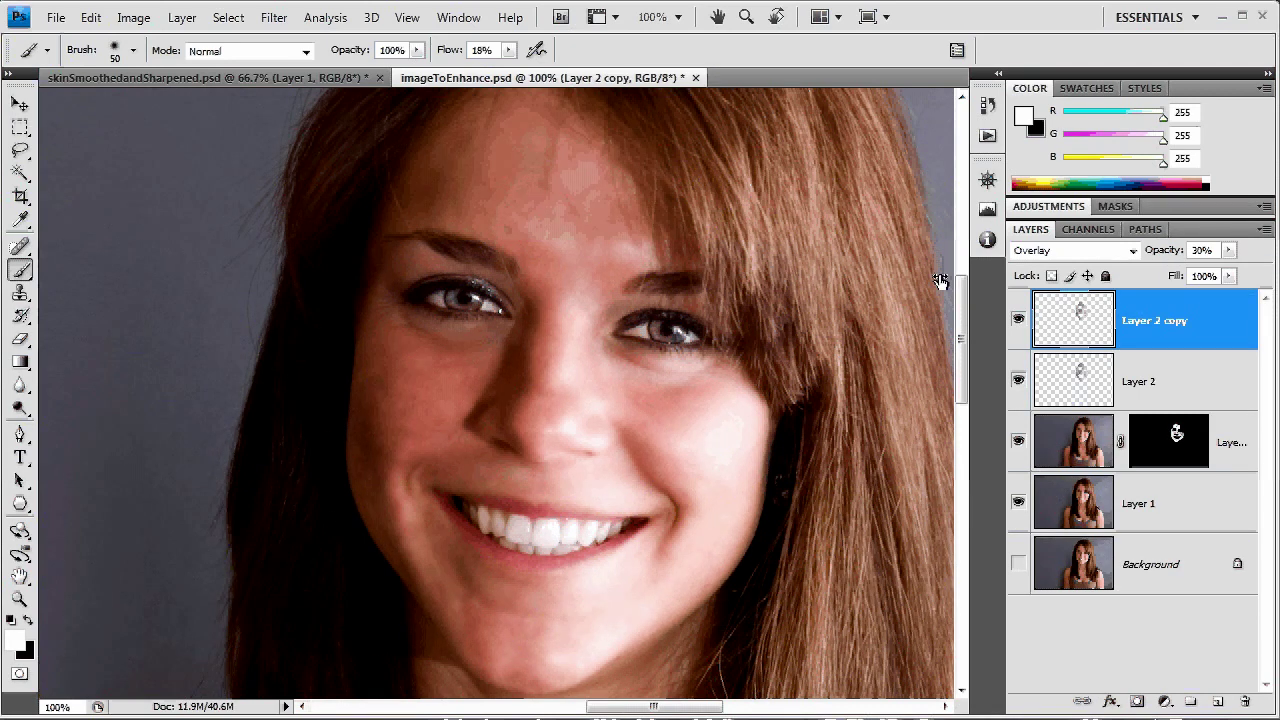
{"action": "left_click_drag", "start_coordinate": [1170, 255], "coordinate": [1165, 256]}
Inspect Layer 2 and Layer 2 copy without the photo layers beneath, and show Layer 1 and its masked copy again
{"action": "left_click", "coordinate": [1018, 318]}
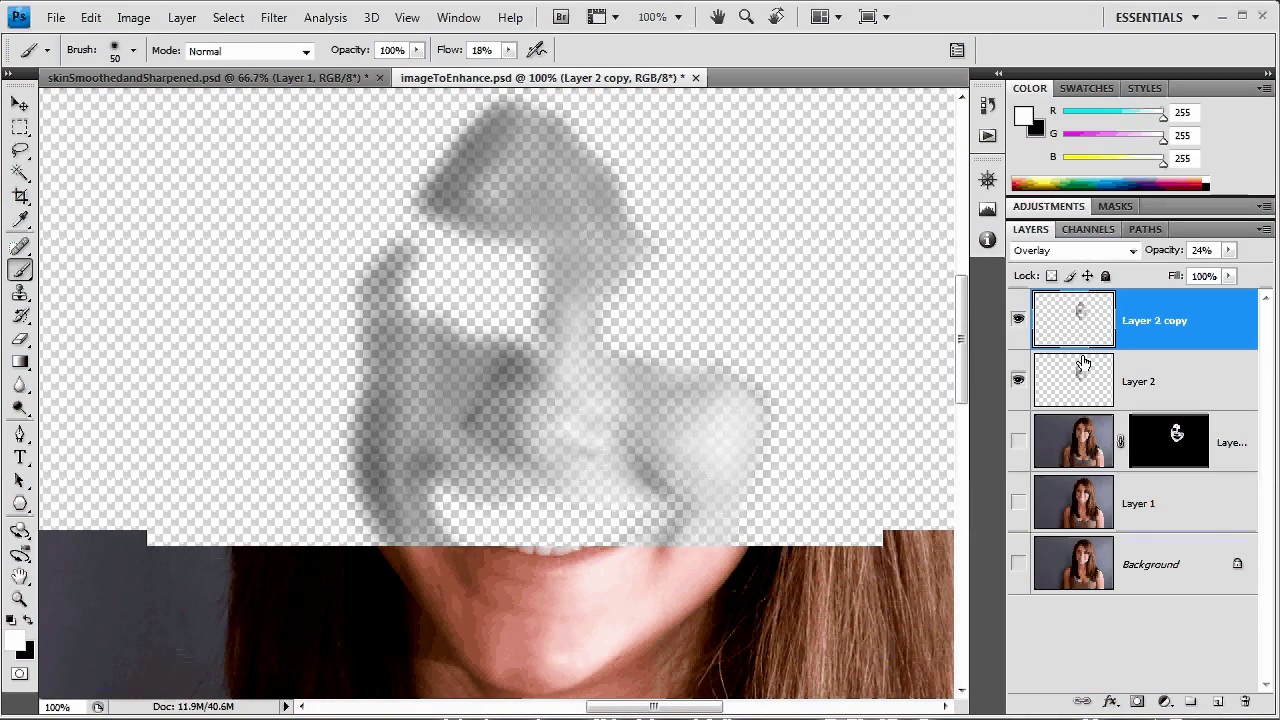
{"action": "left_click_drag", "start_coordinate": [1018, 441], "coordinate": [1018, 497]}
{"action": "left_click", "coordinate": [1018, 497]}
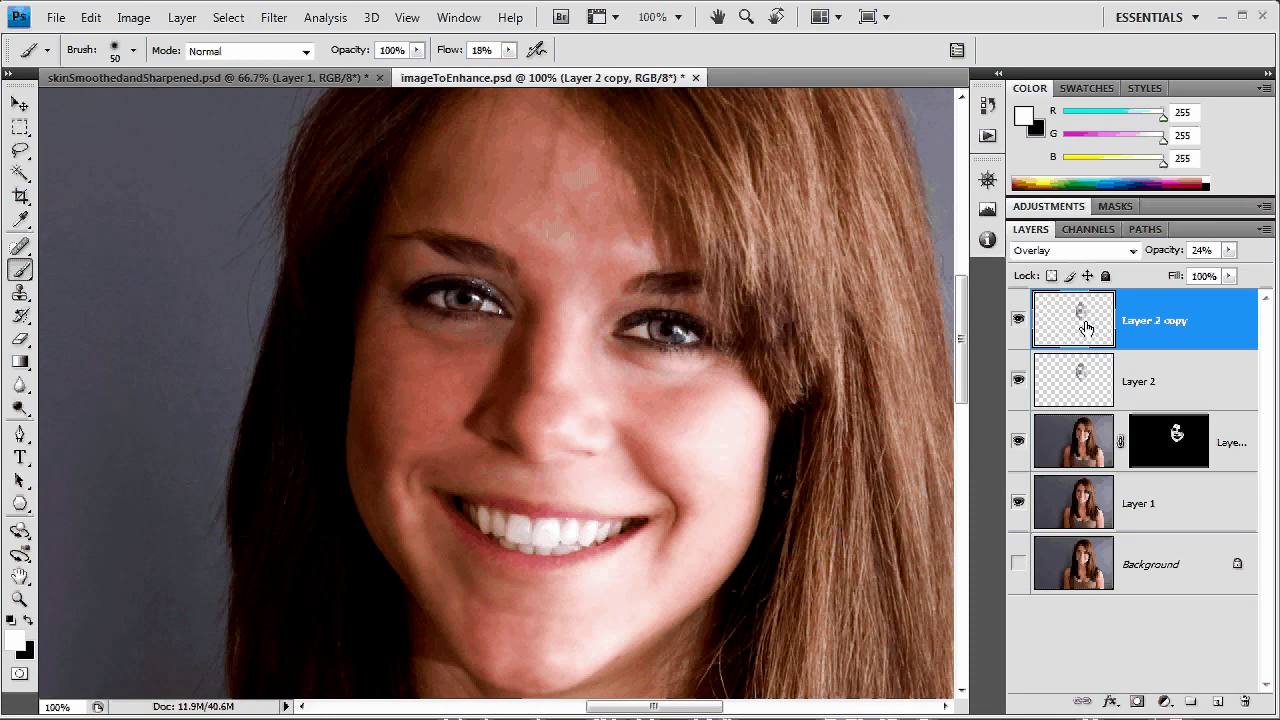
Duplicate Layer 1 and move the copy above Layer 2 copy, comparing the face with it hidden and shown
{"action": "left_click", "coordinate": [1082, 510]}
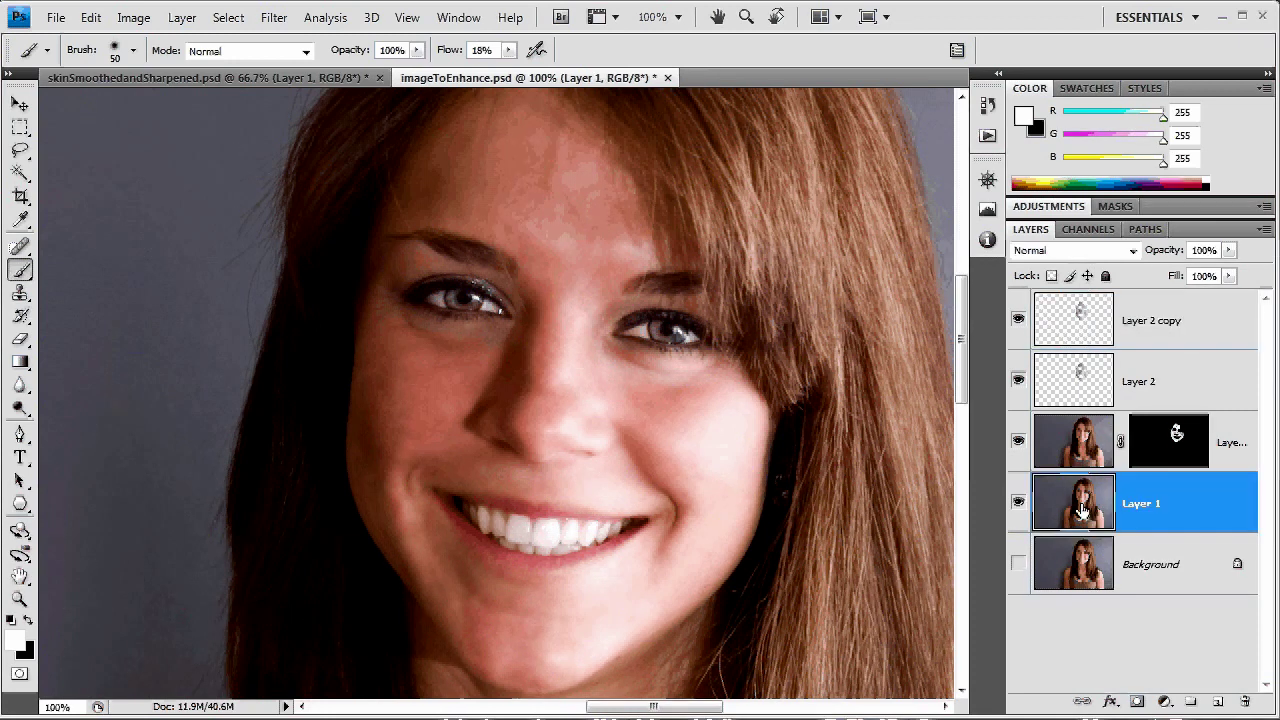
{"action": "key", "text": "ctrl+j"}
{"action": "left_click_drag", "start_coordinate": [1082, 510], "coordinate": [1088, 332]}
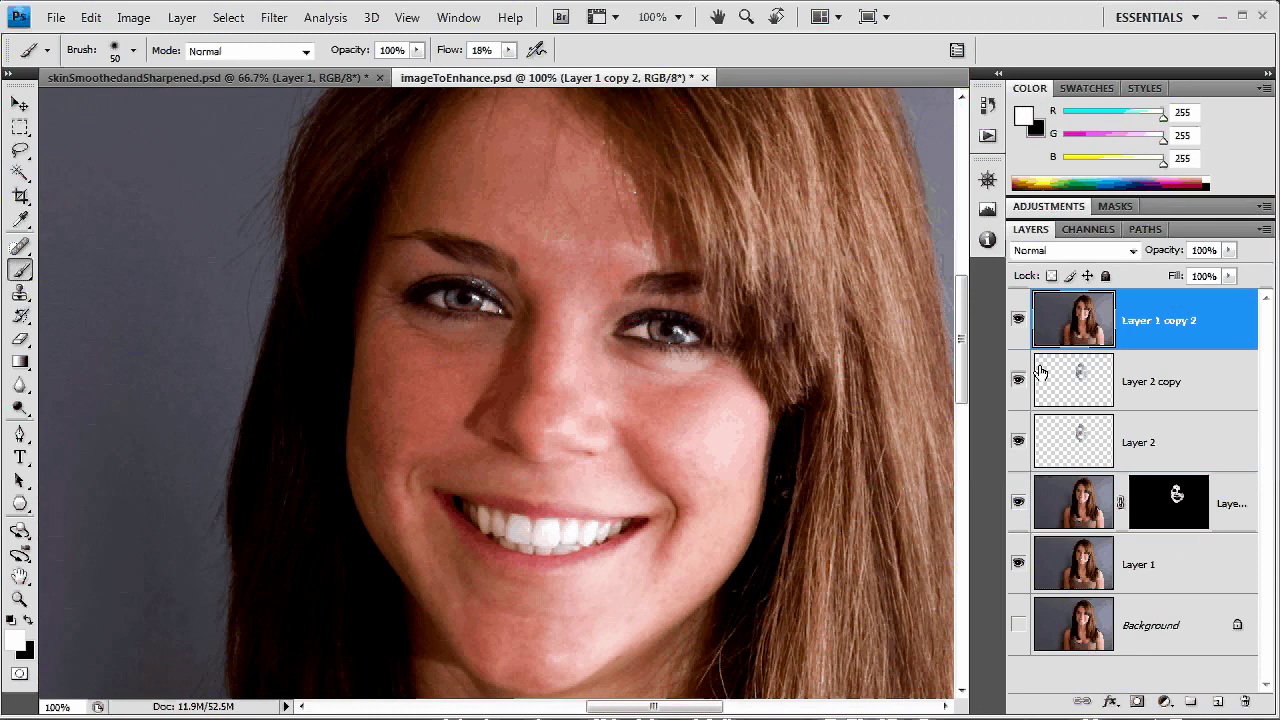
{"action": "left_click", "coordinate": [1017, 320]}
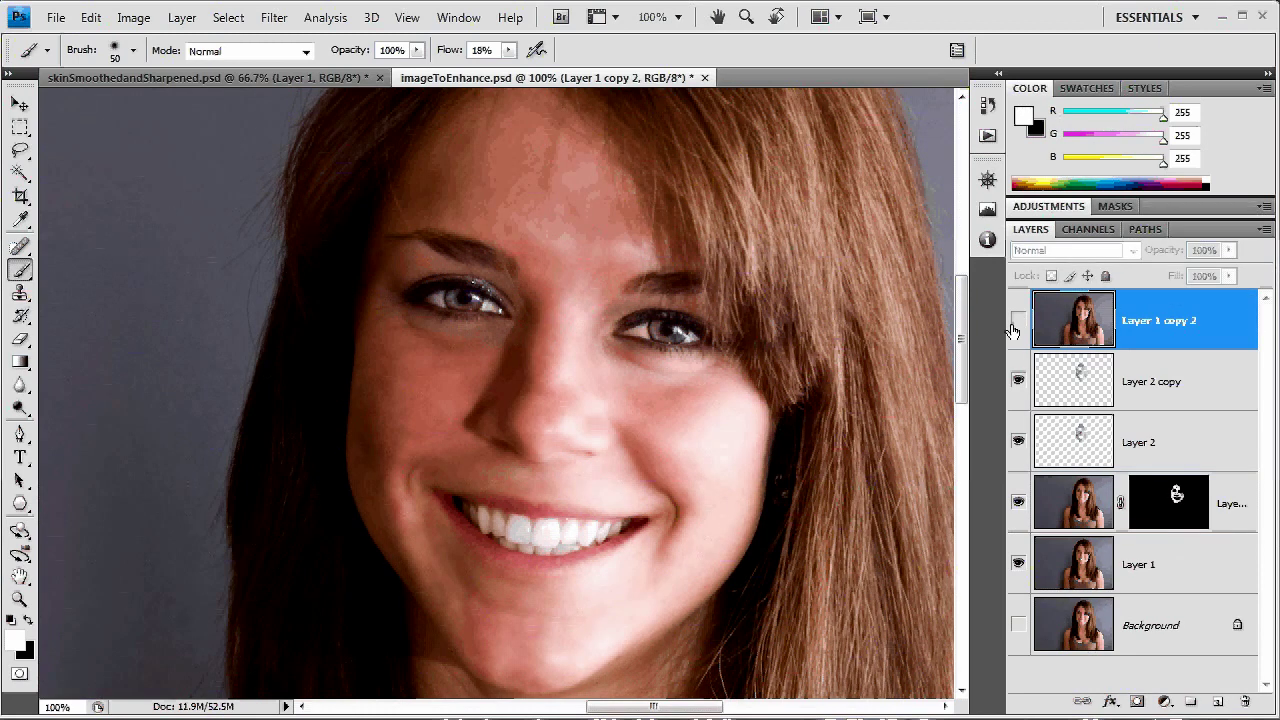
{"action": "left_click", "coordinate": [1015, 326]}
Start Smart Sharpen on Layer 1 copy 2 and set the amount to 120%
{"action": "left_click", "coordinate": [275, 17]}
{"action": "mouse_move", "coordinate": [394, 300]}
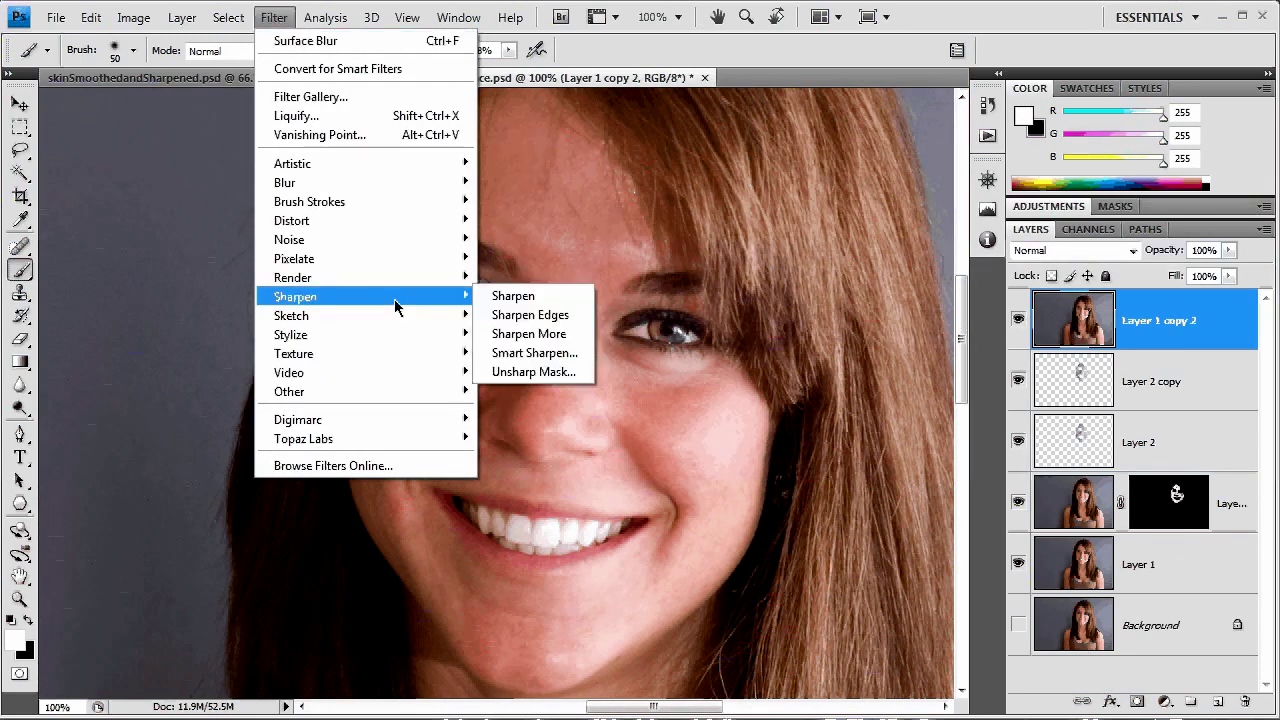
{"action": "left_click", "coordinate": [534, 352]}
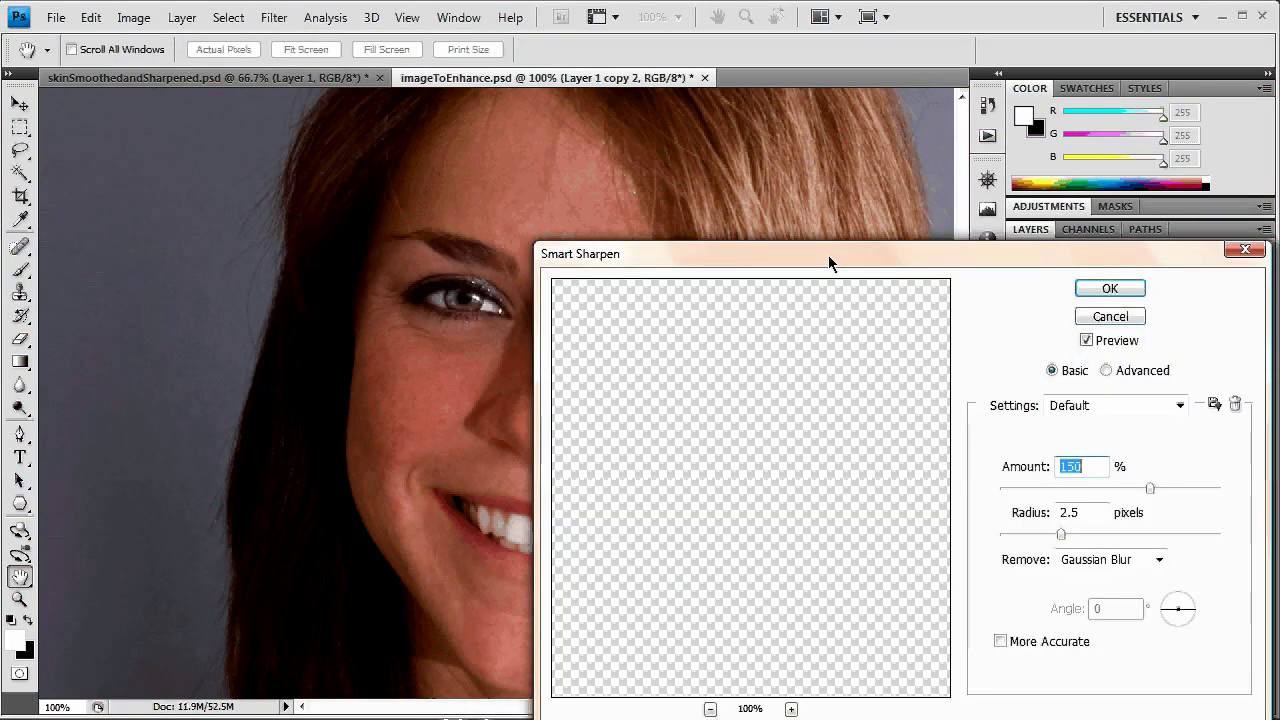
{"action": "left_click_drag", "start_coordinate": [828, 255], "coordinate": [767, 168]}
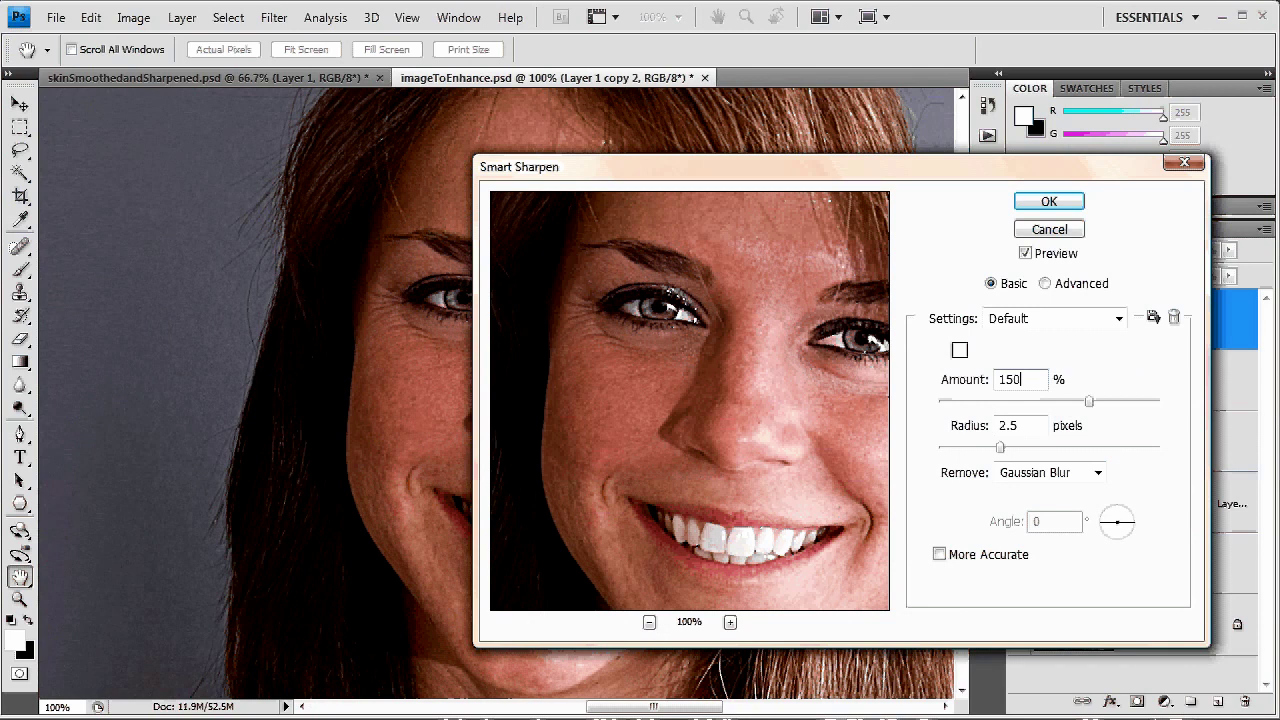
{"action": "key", "text": "BackSpace"}
{"action": "key", "text": "BackSpace"}
{"action": "type", "text": "20"}
{"action": "key", "text": "Tab"}
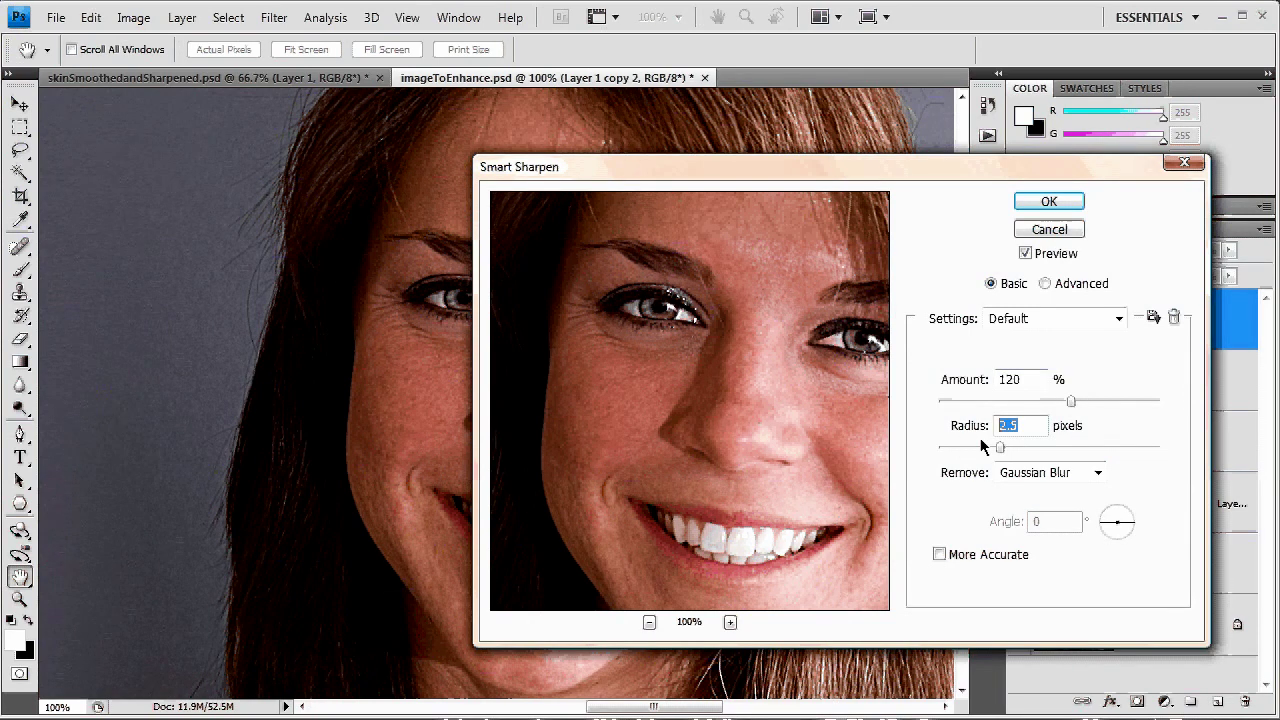
Set the Smart Sharpen radius to 1.0 pixels and apply the filter
{"action": "key", "text": "BackSpace"}
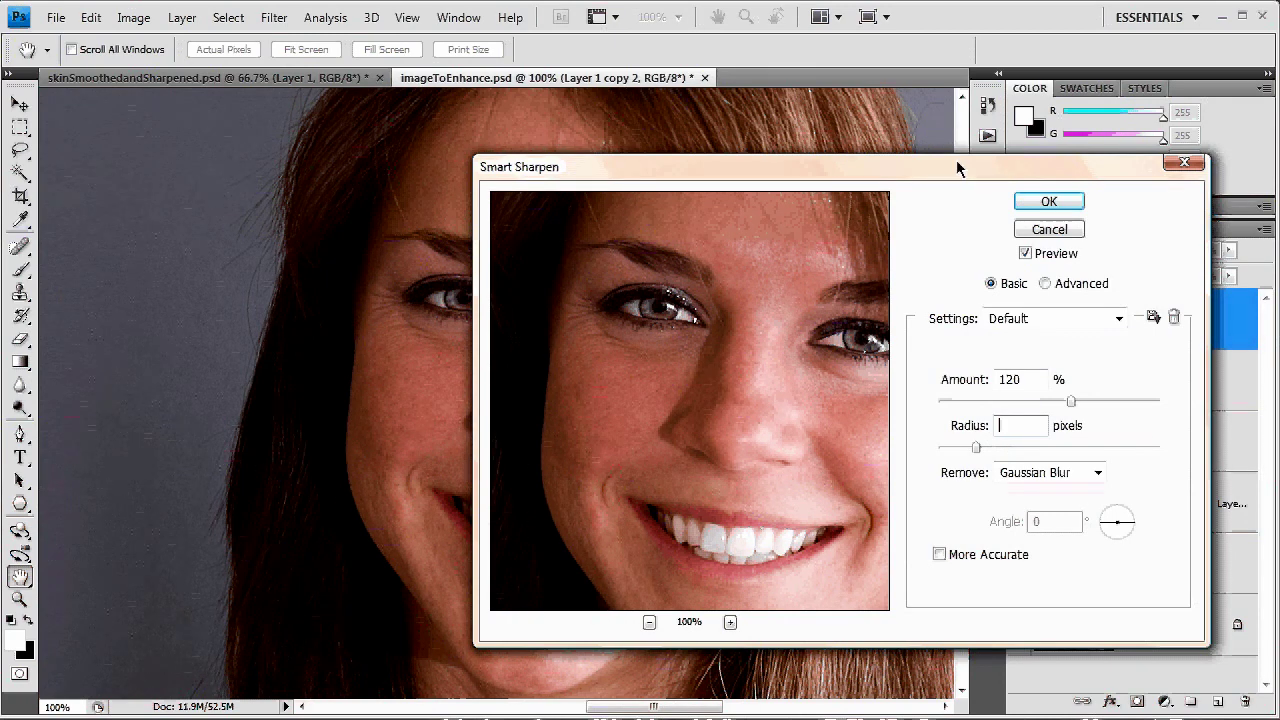
{"action": "left_click_drag", "start_coordinate": [956, 159], "coordinate": [998, 176]}
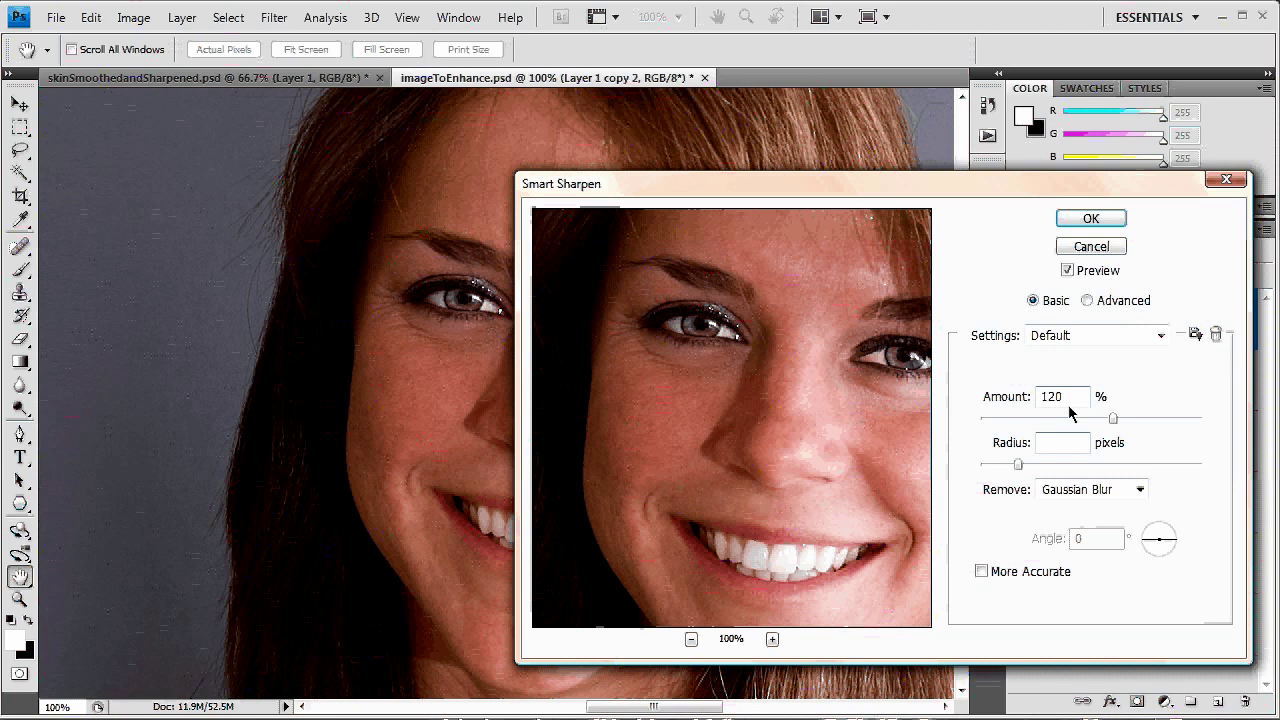
{"action": "left_click", "coordinate": [1067, 401]}
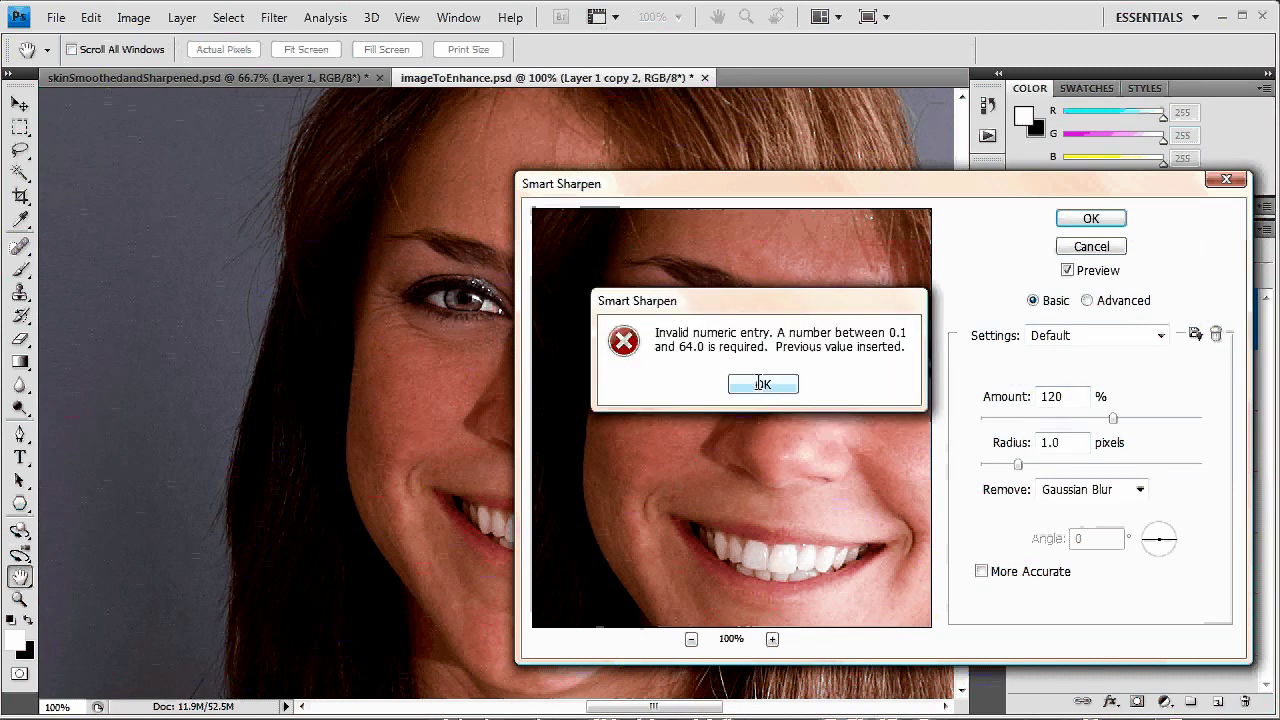
{"action": "left_click", "coordinate": [762, 384]}
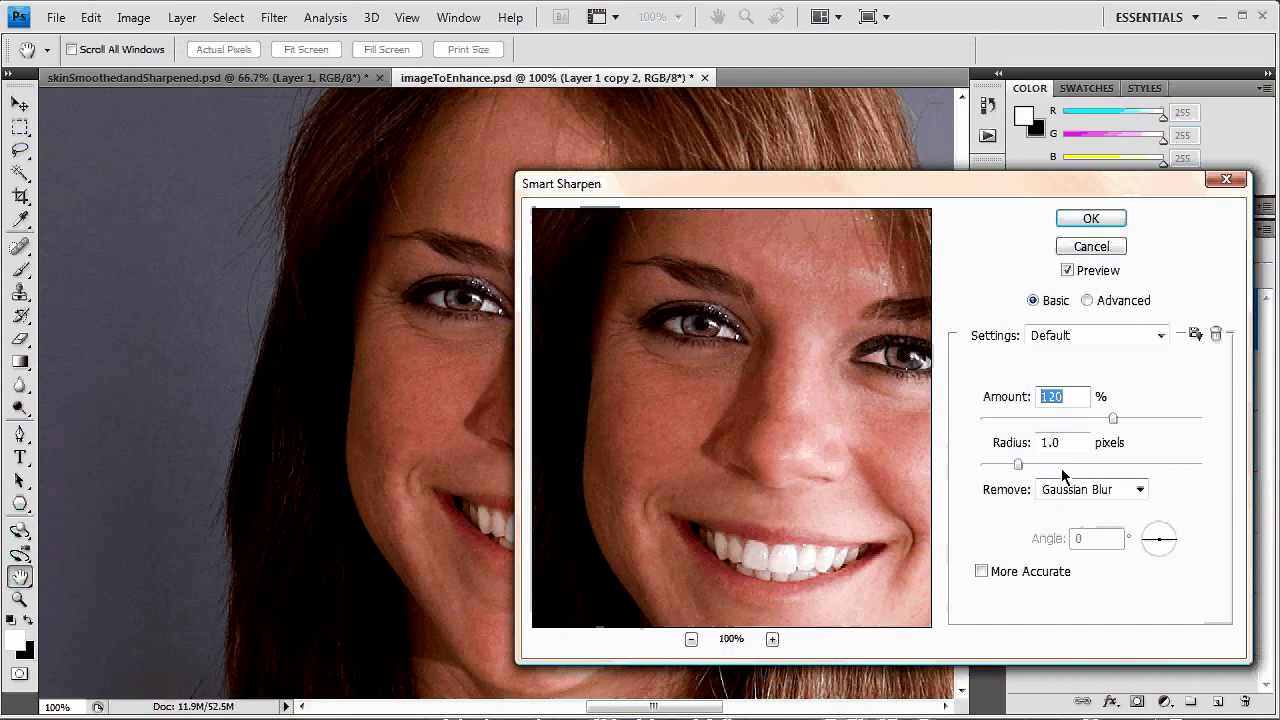
{"action": "left_click_drag", "start_coordinate": [1062, 468], "coordinate": [1036, 466]}
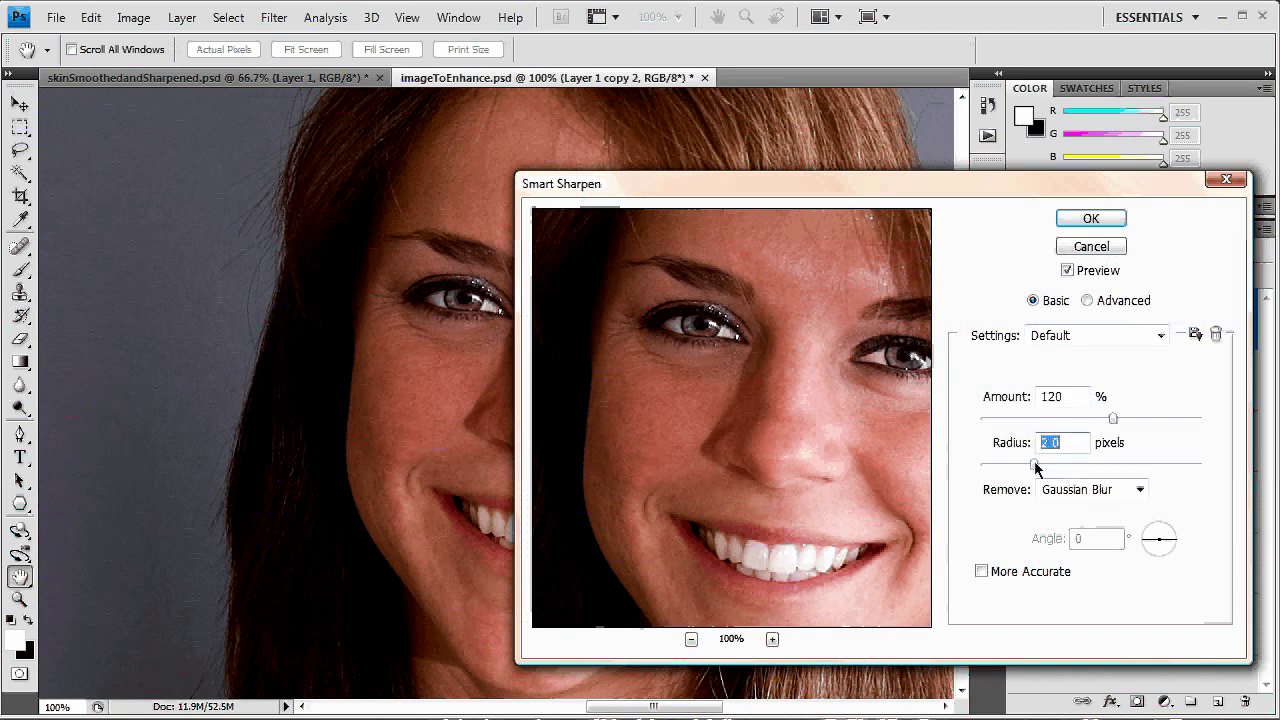
{"action": "left_click_drag", "start_coordinate": [1045, 470], "coordinate": [1029, 470]}
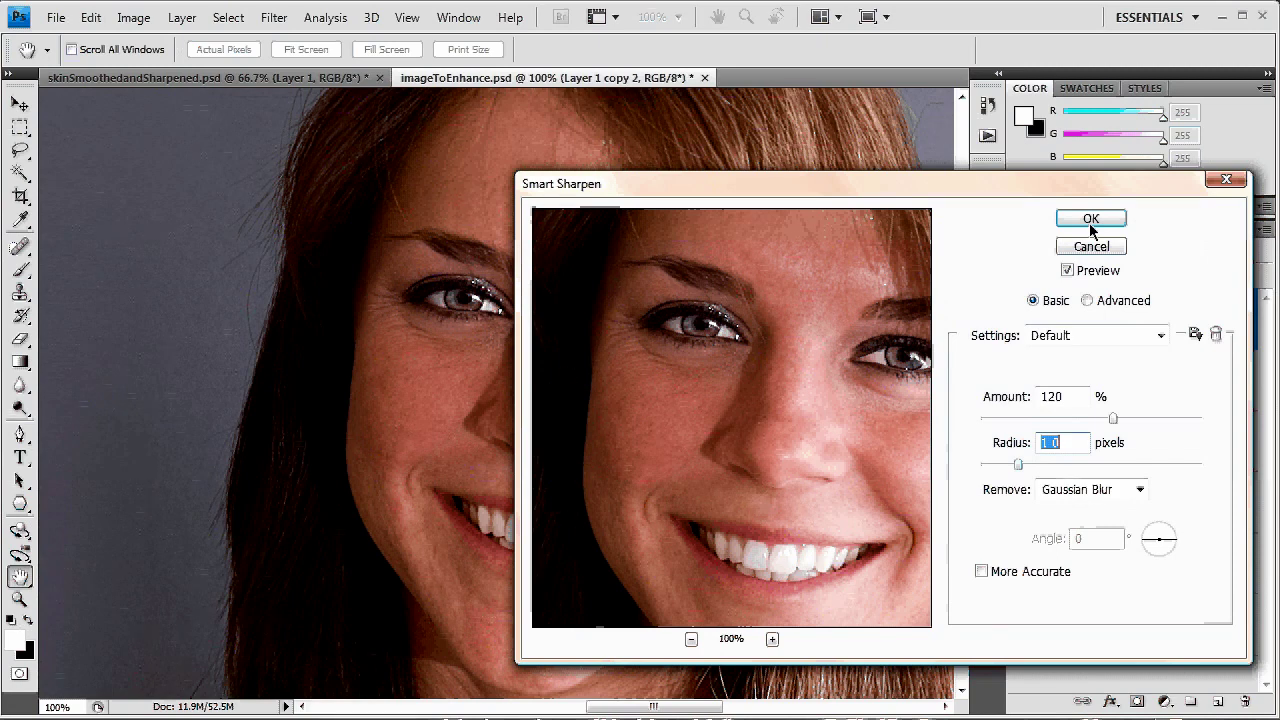
{"action": "left_click", "coordinate": [1091, 220]}
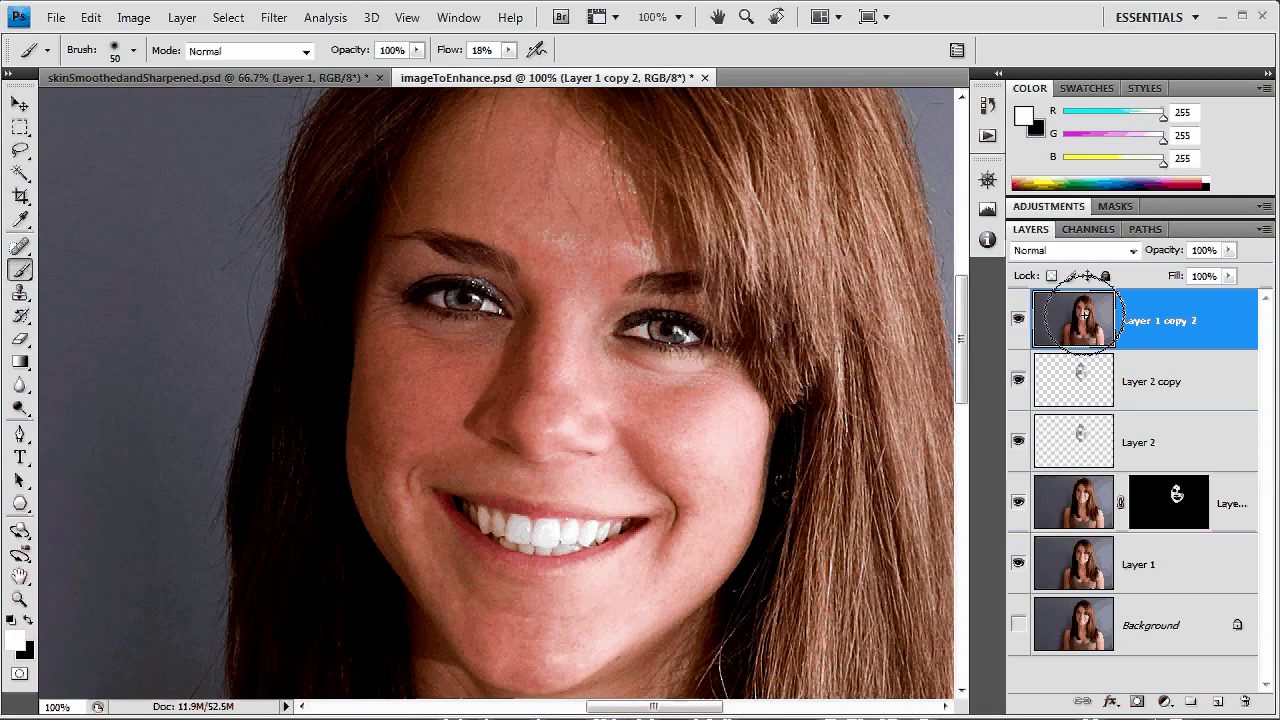
Add a black layer mask to the sharpened Layer 1 copy 2 and choose a soft 24 px brush
{"action": "key", "text": "alt"}
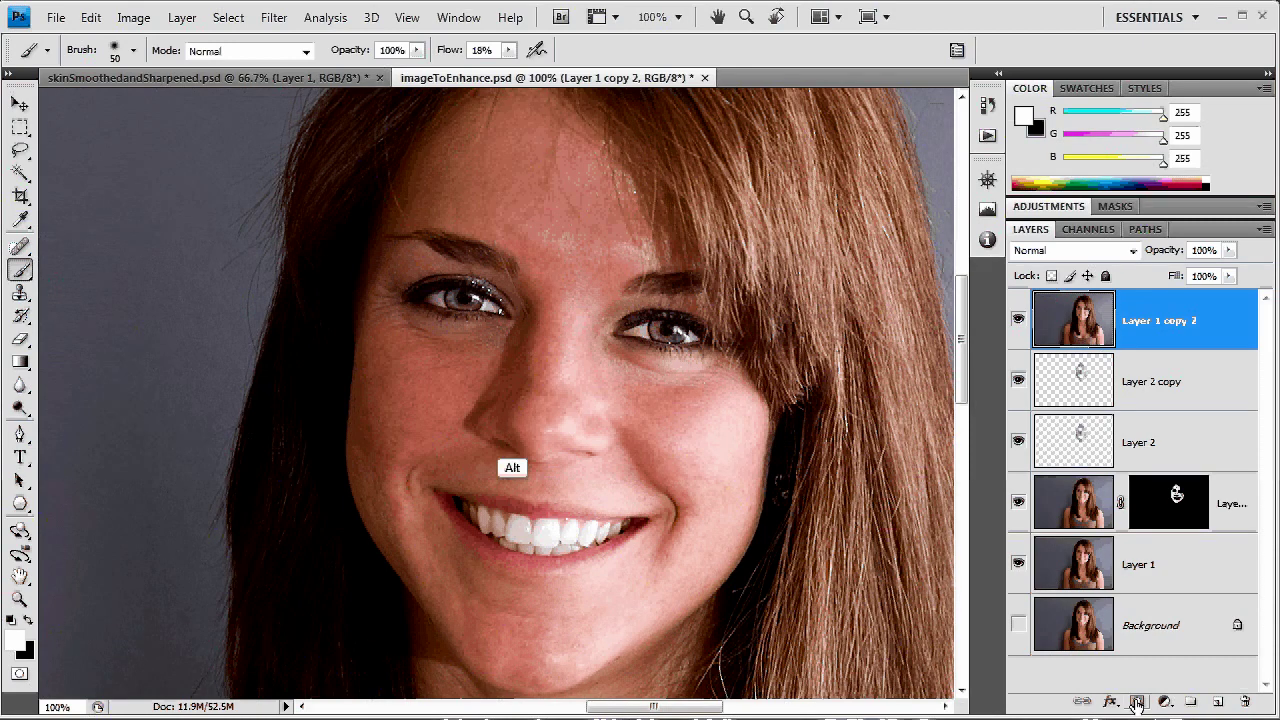
{"action": "left_click", "coordinate": [1137, 703], "text": "alt"}
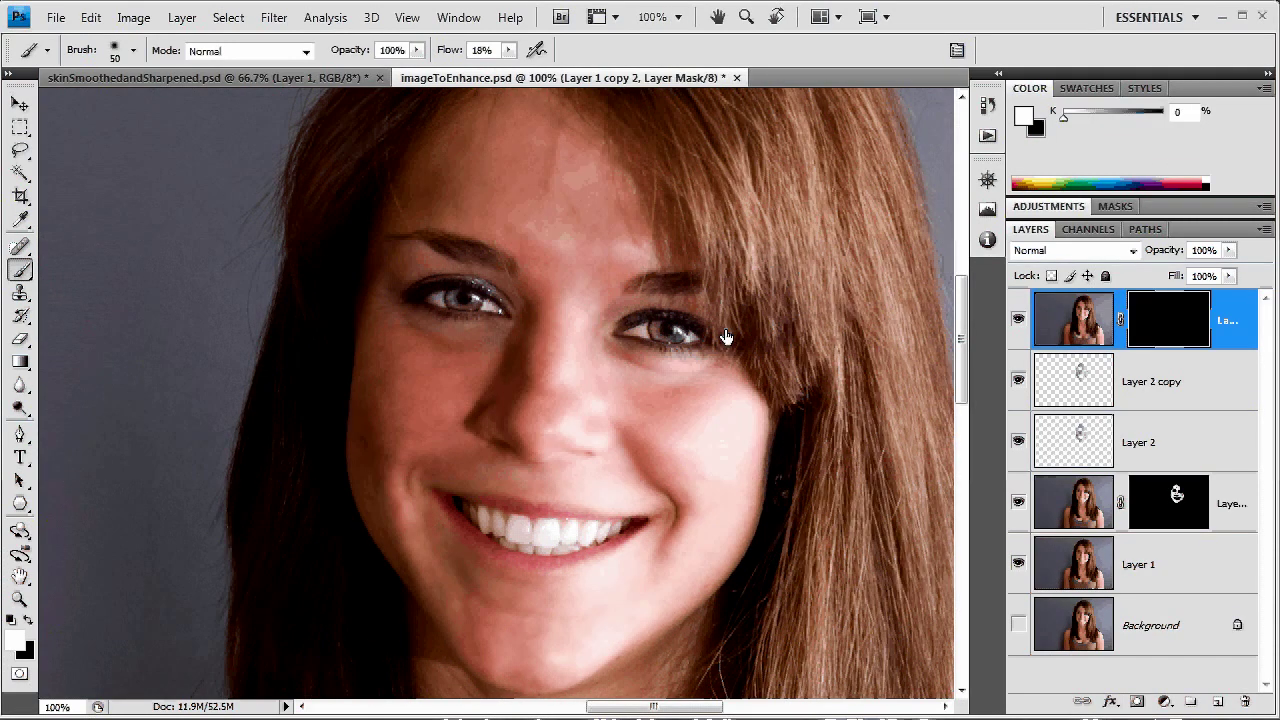
{"action": "left_click", "coordinate": [133, 50]}
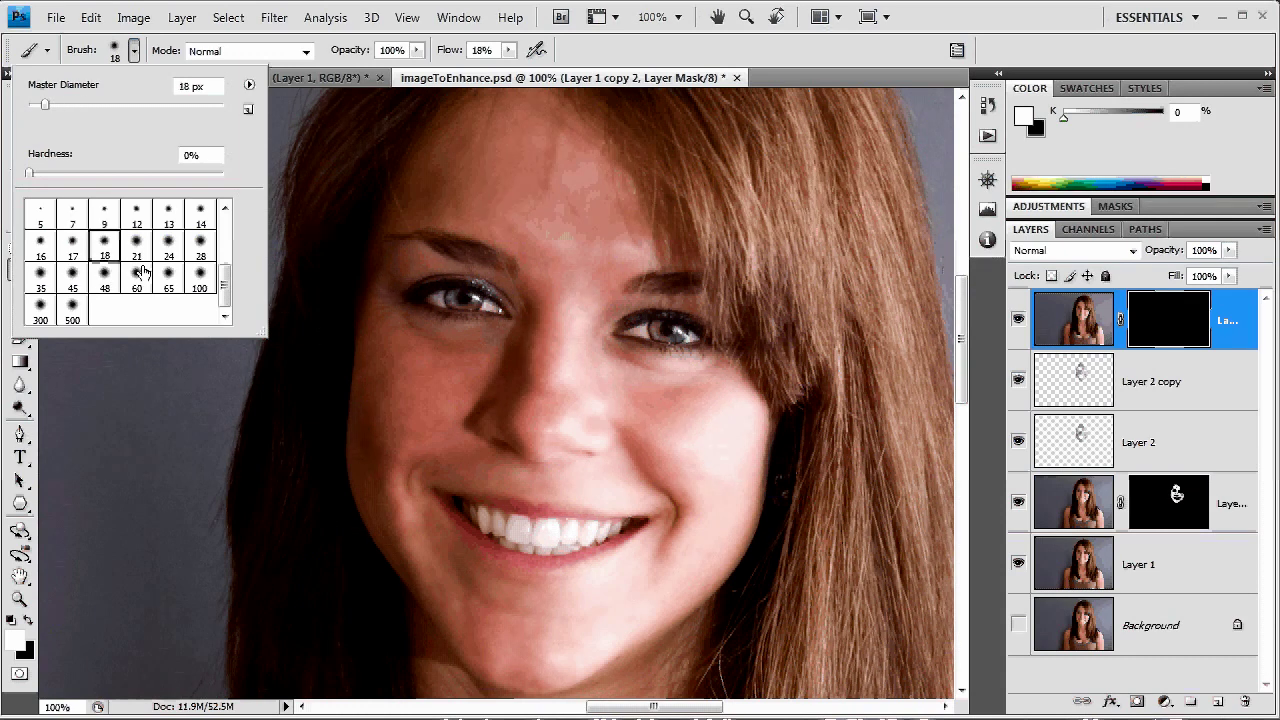
{"action": "left_click", "coordinate": [168, 247]}
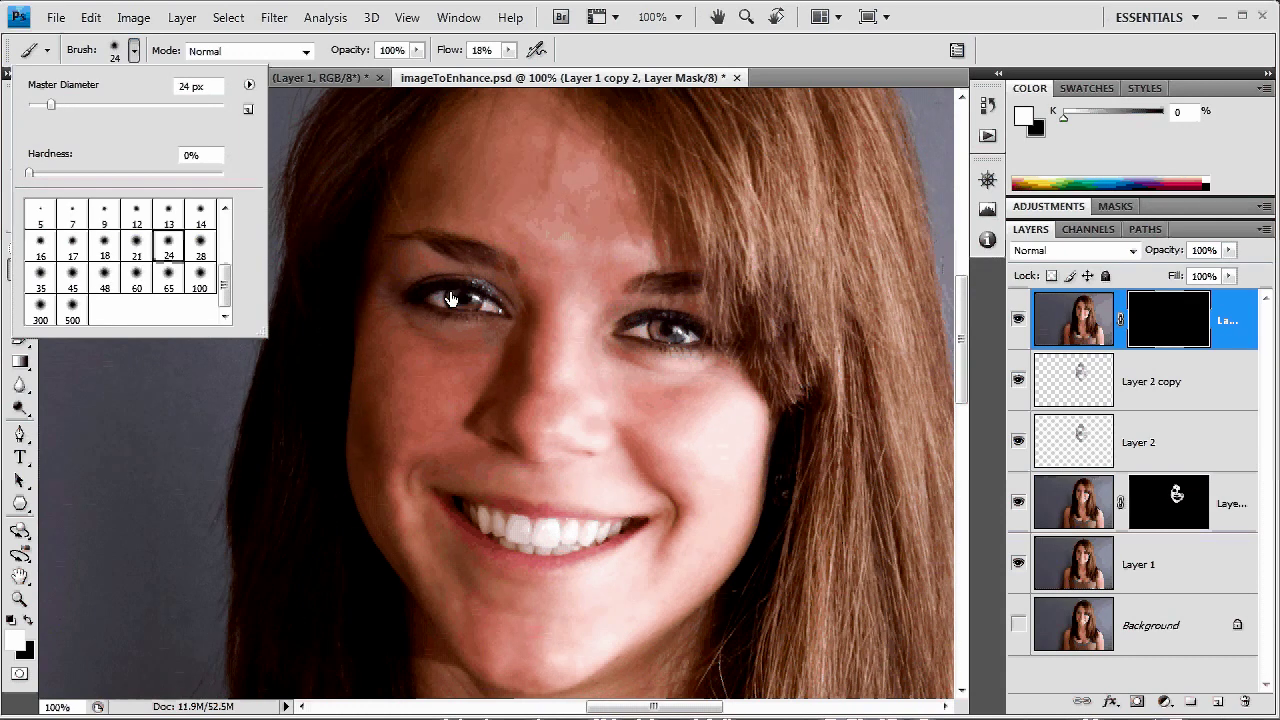
{"action": "left_click", "coordinate": [593, 56]}
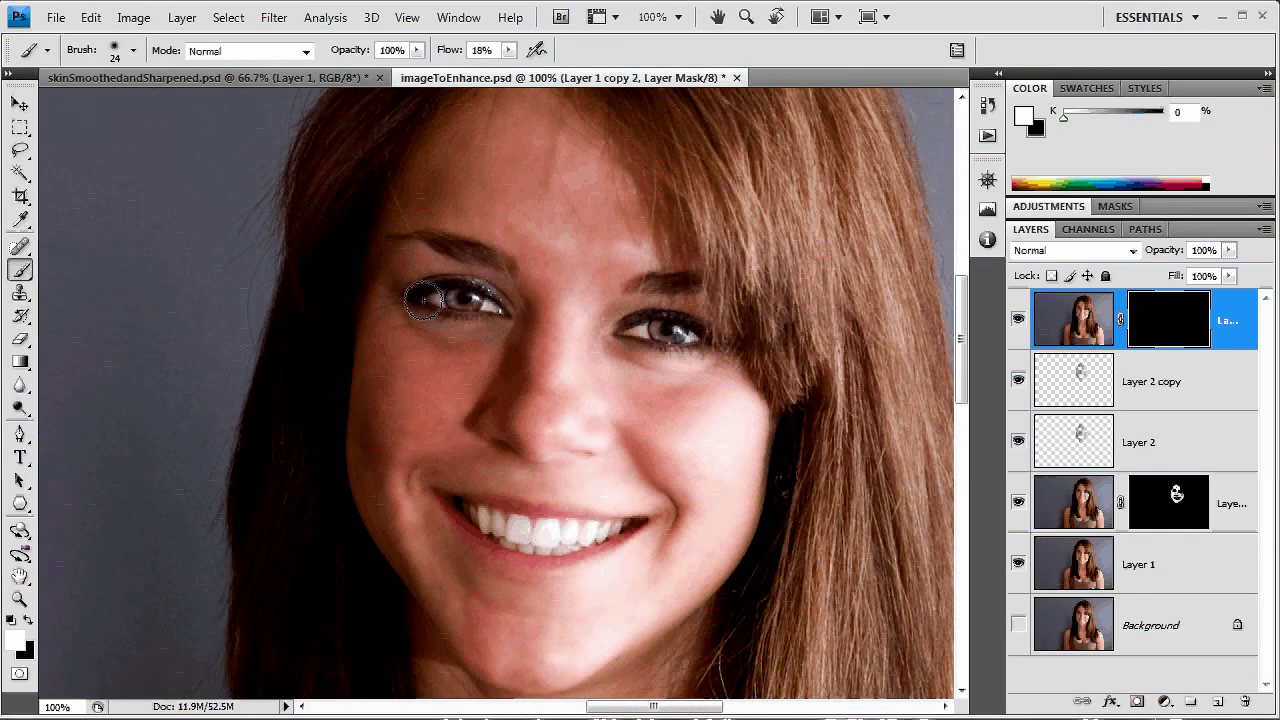
Paint white over both eyes on the mask to reveal the sharpened detail
{"action": "left_click", "coordinate": [423, 300]}
{"action": "key", "text": "ctrl+i"}
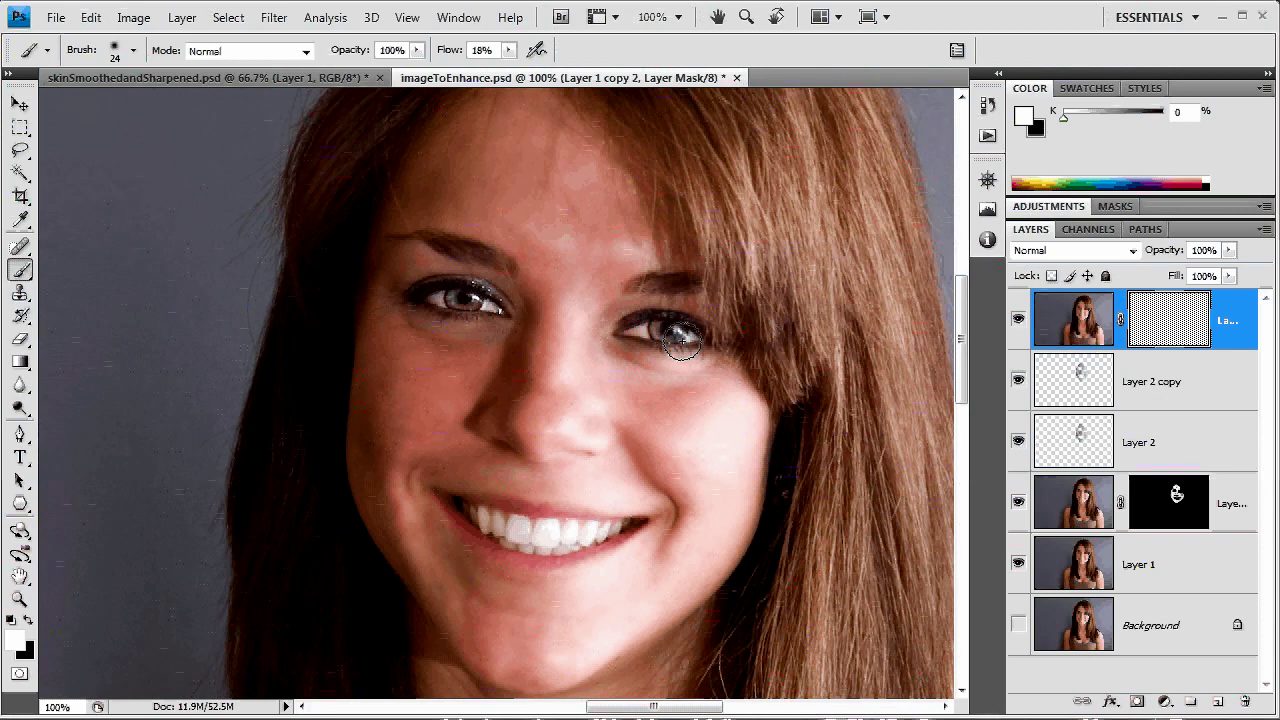
{"action": "key", "text": "ctrl+i"}
{"action": "left_click_drag", "start_coordinate": [681, 342], "coordinate": [667, 335]}
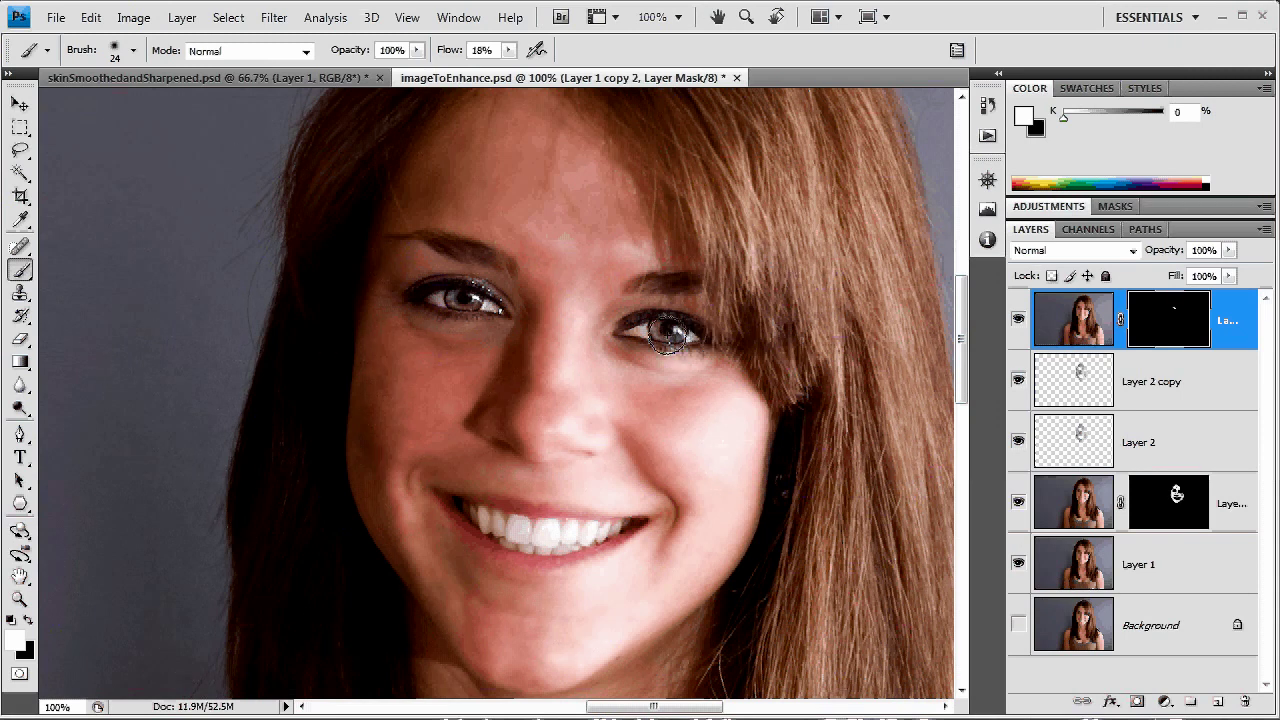
{"action": "left_click", "coordinate": [667, 335]}
Enlarge the brush to 50 px, reveal the sharpening along the nose and jawline on the mask, and switch the paint colour to black
{"action": "key", "text": "bracketright"}
{"action": "key", "text": "bracketright"}
{"action": "key", "text": "bracketright"}
{"action": "key", "text": "bracketright"}
{"action": "key", "text": "bracketright"}
{"action": "key", "text": "bracketright"}
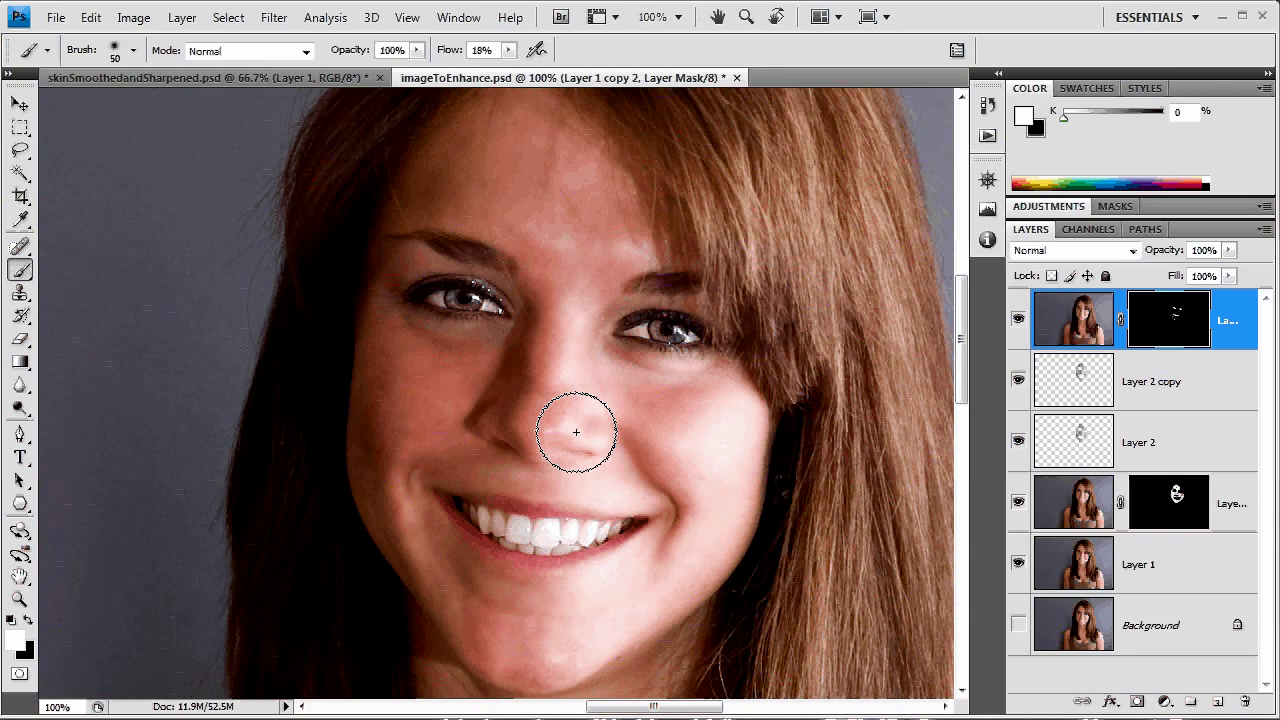
{"action": "key", "text": "x"}
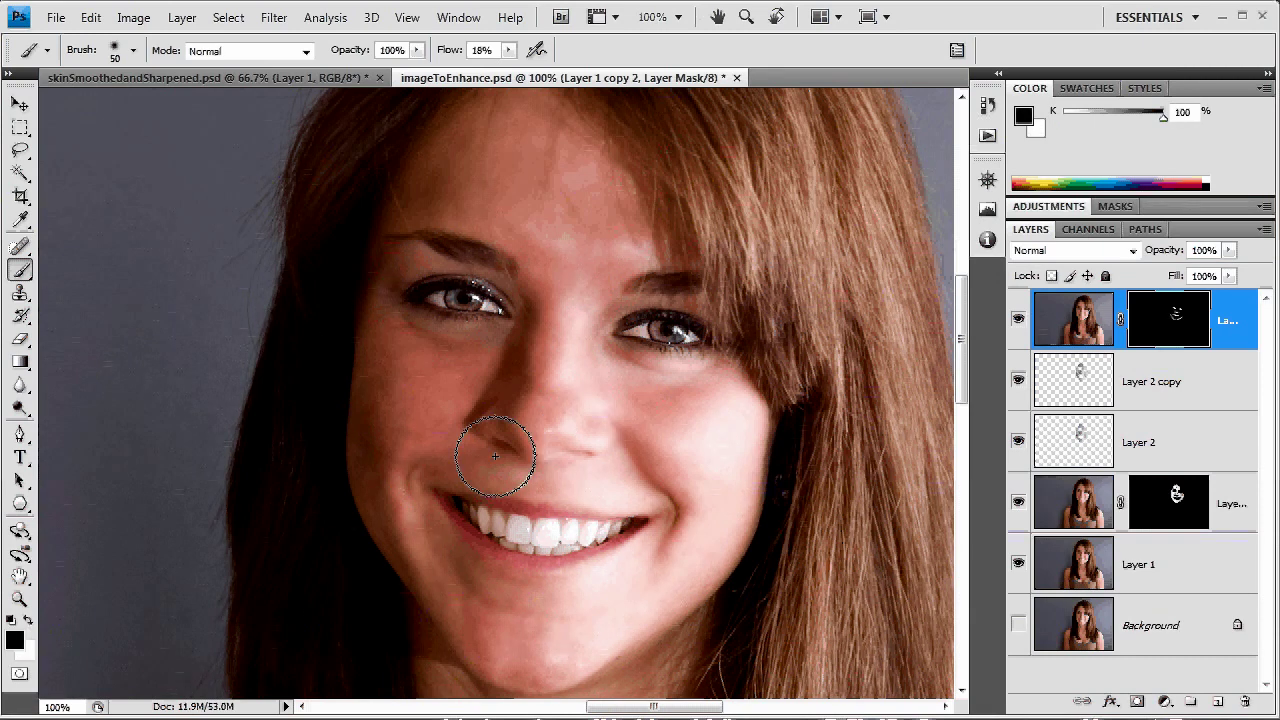
Inspect the sharpening mask on its own, return to the image and lower Layer 1 copy 2's opacity to 70%
{"action": "left_click", "coordinate": [1168, 322], "text": "alt"}
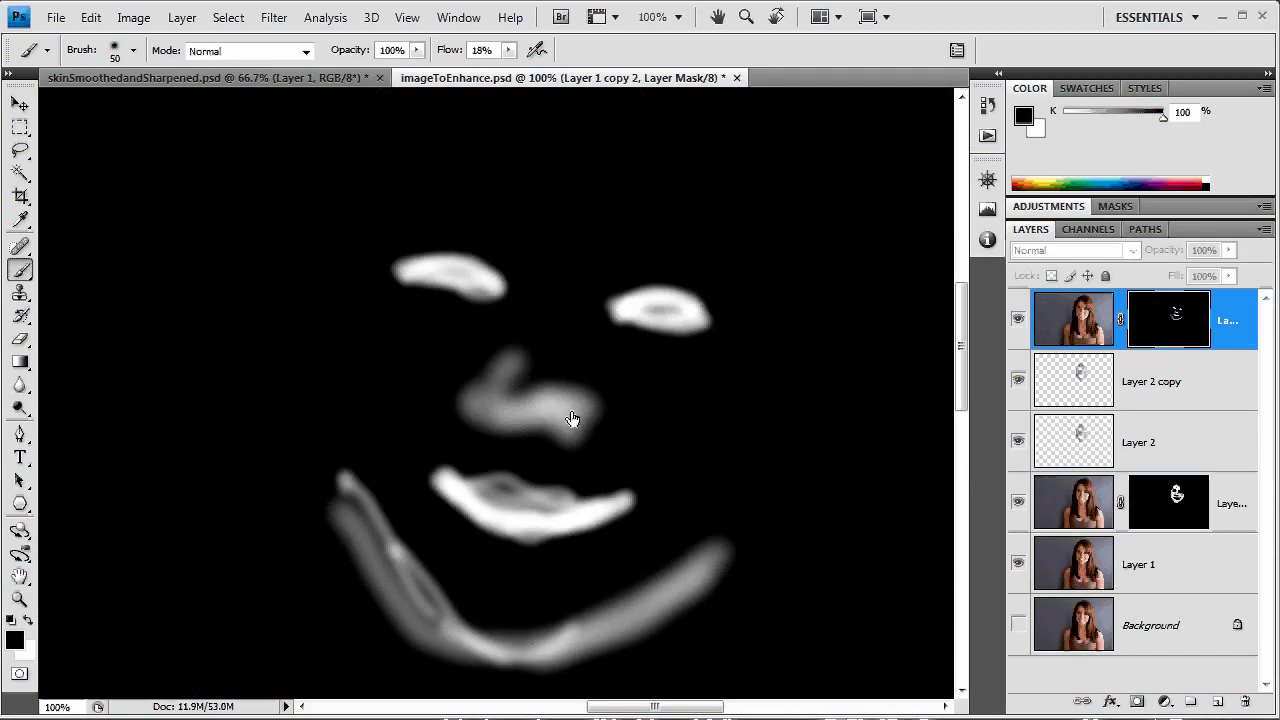
{"action": "left_click", "coordinate": [1047, 330]}
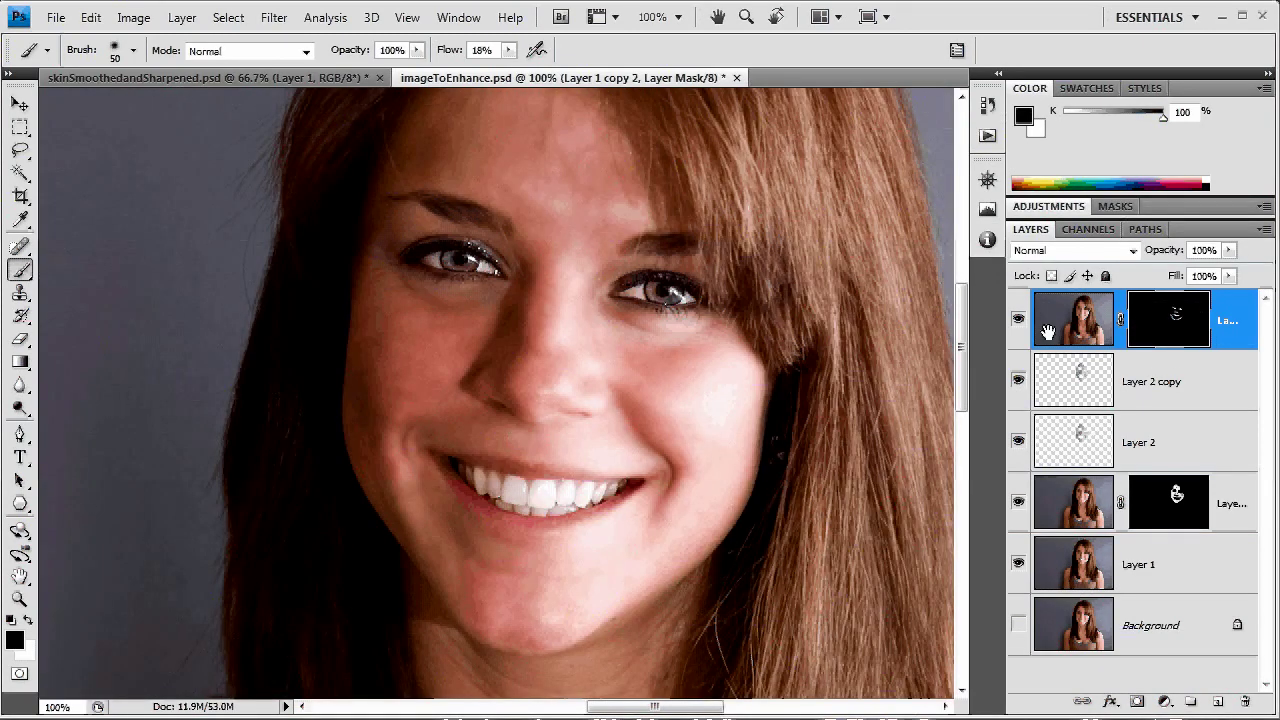
{"action": "left_click", "coordinate": [1048, 332]}
{"action": "mouse_move", "coordinate": [1170, 251]}
{"action": "left_mouse_down"}
{"action": "mouse_move", "coordinate": [1148, 252]}
{"action": "mouse_move", "coordinate": [1169, 251]}
{"action": "left_mouse_up"}
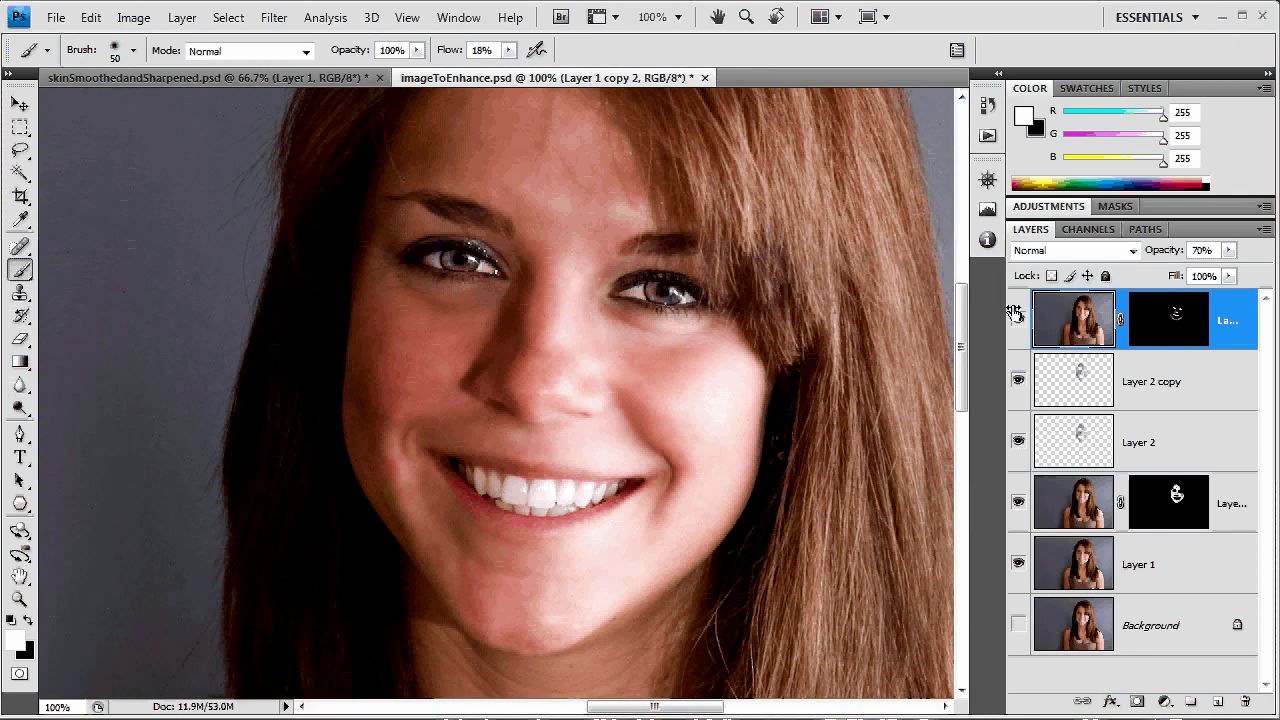
Compare the retouched portrait with Layer 1 alone and show all the retouching layers again
{"action": "key", "text": "ctrl+minus"}
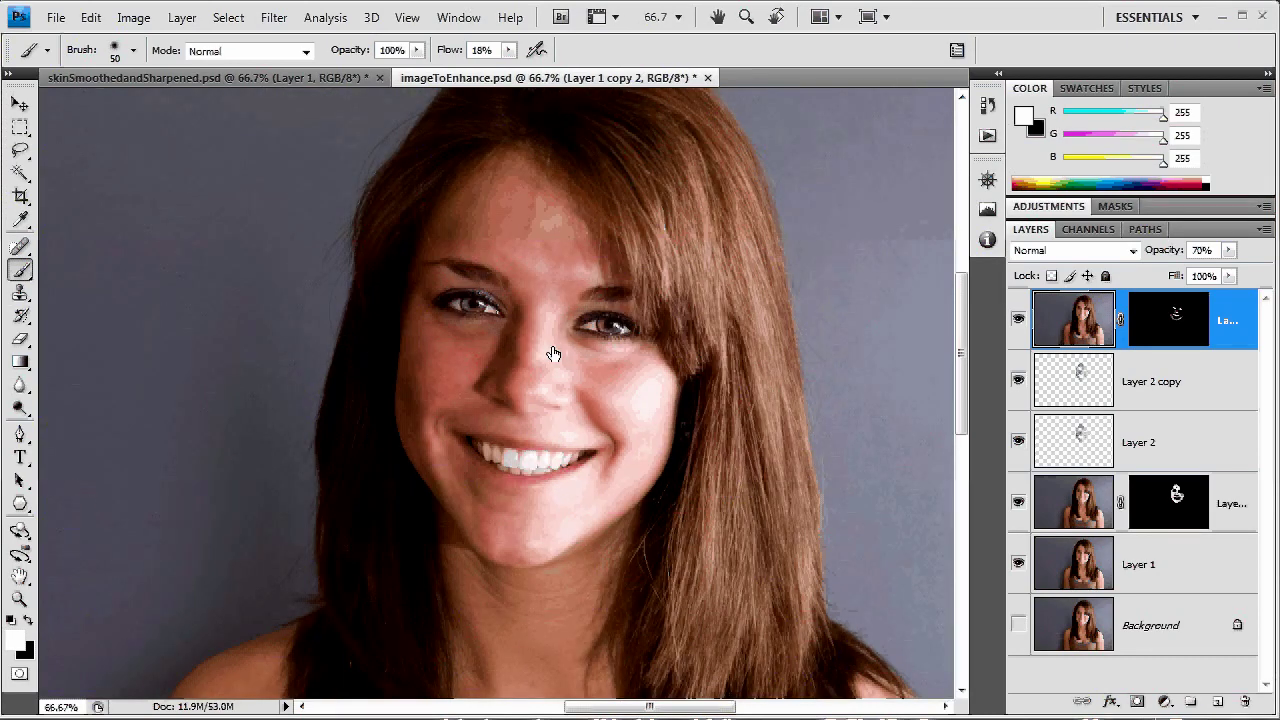
{"action": "left_click", "coordinate": [1019, 563], "text": "alt"}
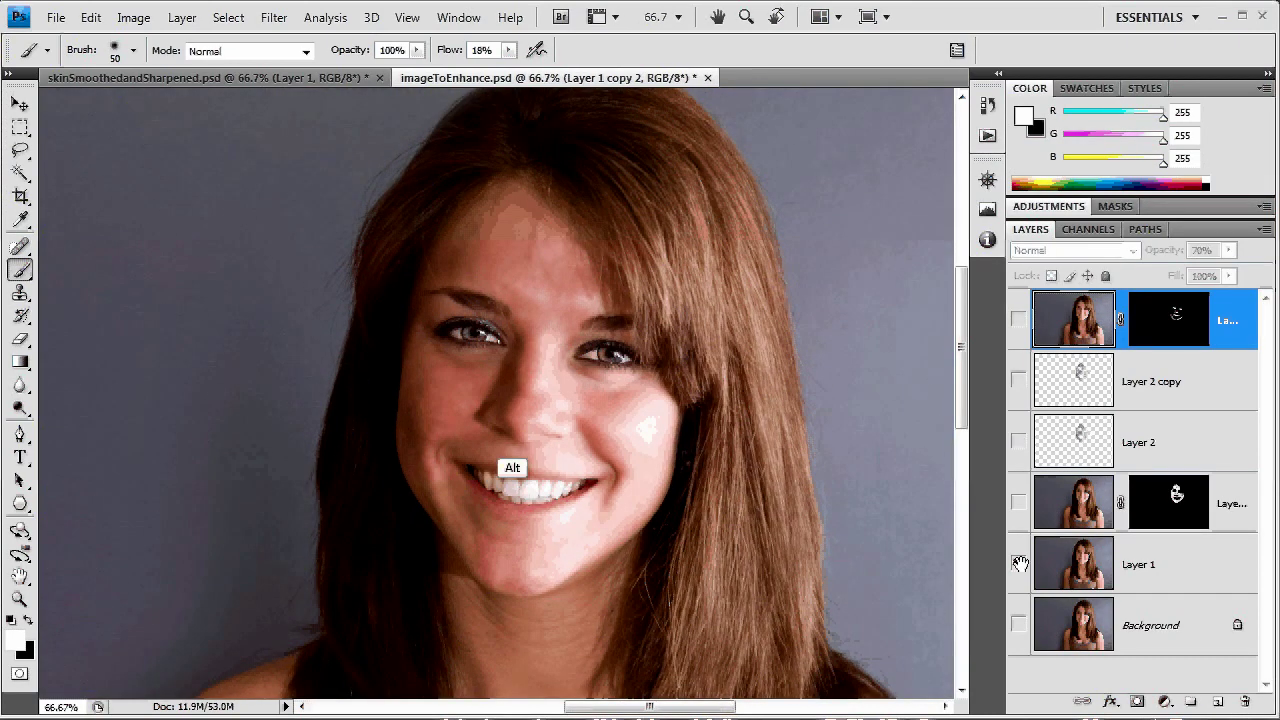
{"action": "left_click", "coordinate": [1019, 563], "text": "alt"}
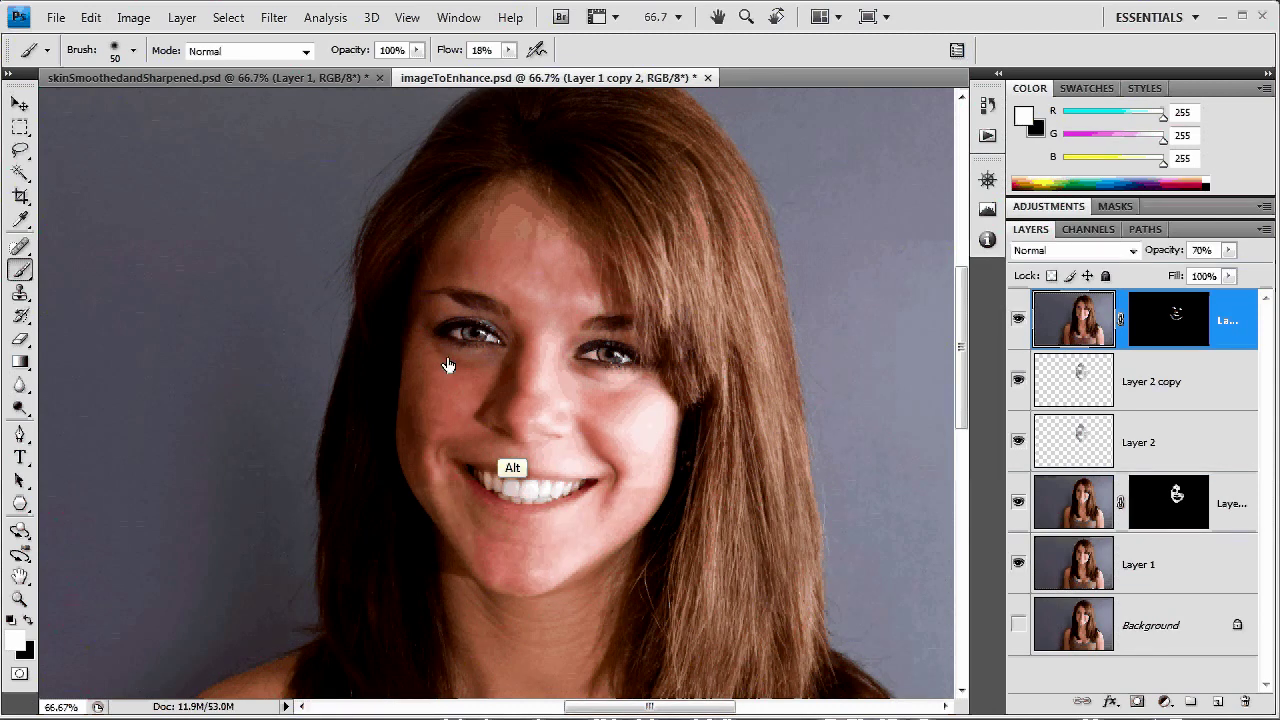